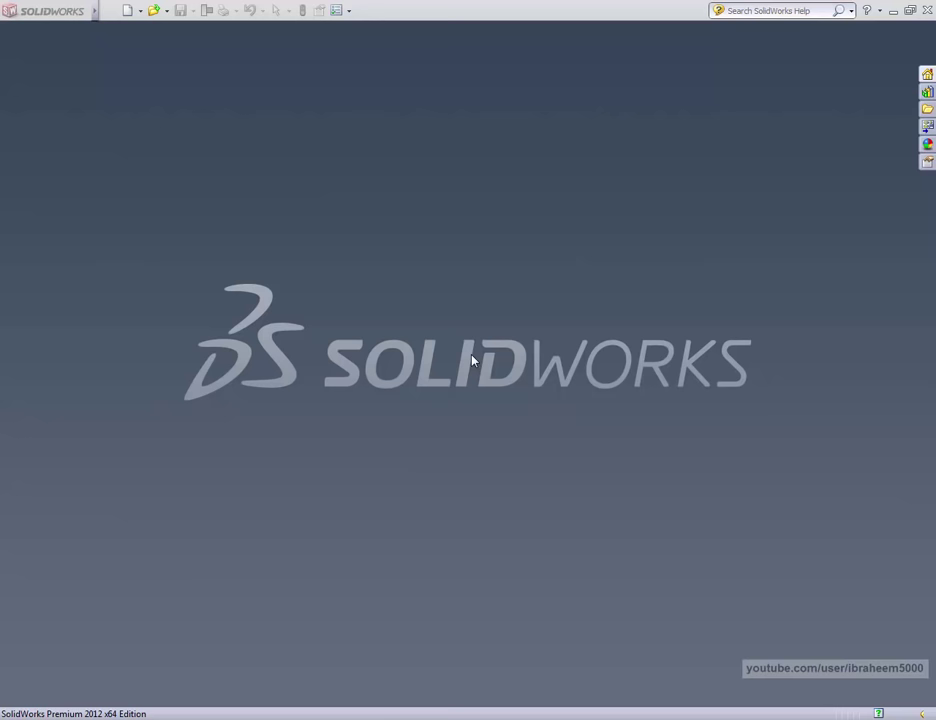
Step: Create a new part and start an extruded boss sketch on the Top Plane
left_click(131, 12)
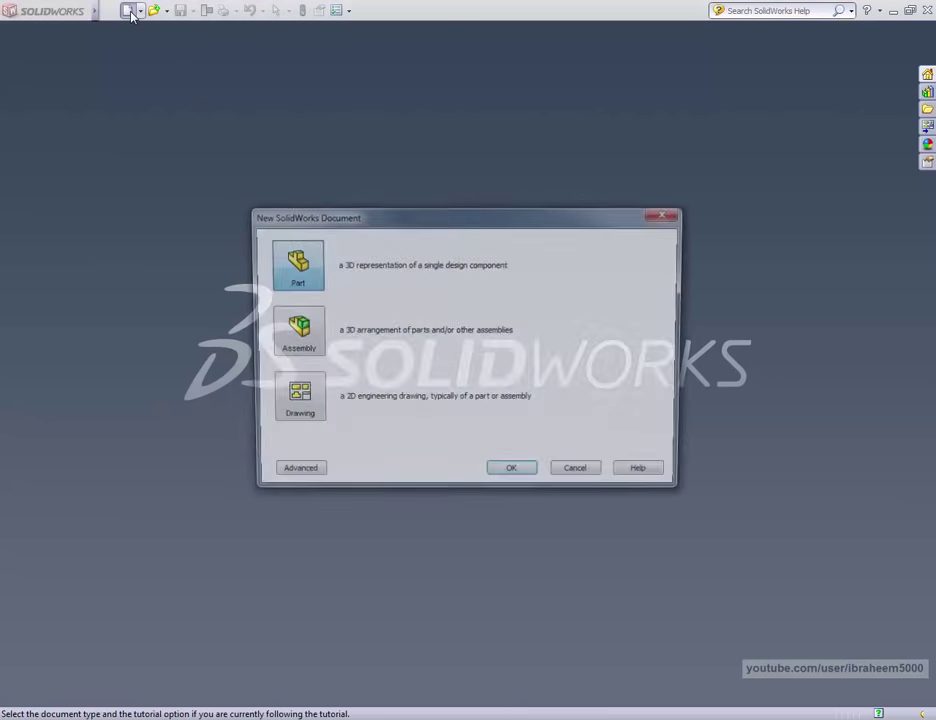
left_click(509, 475)
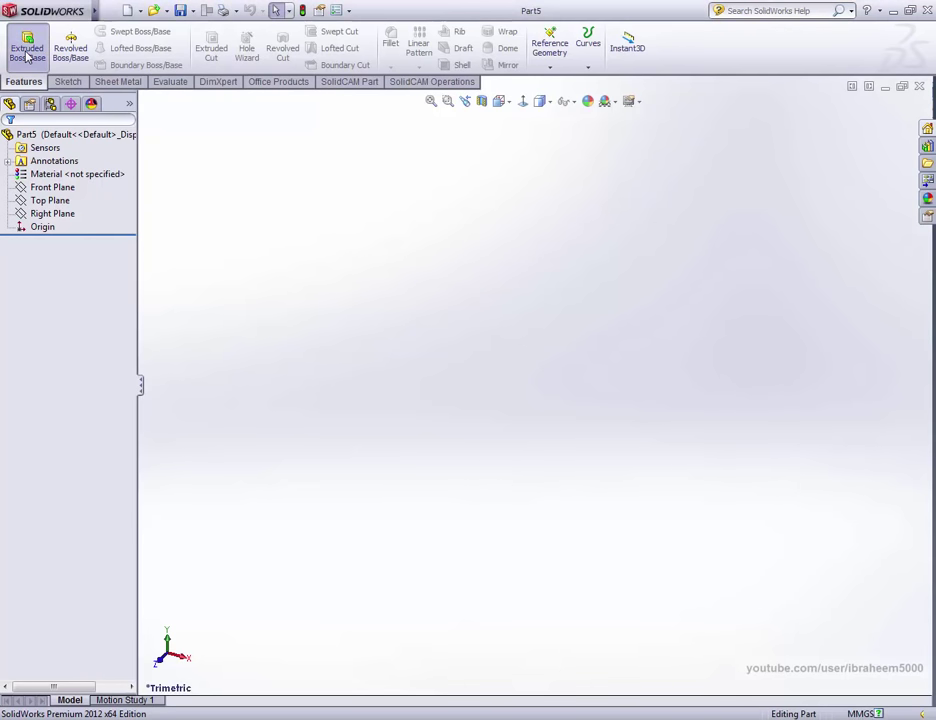
left_click(27, 45)
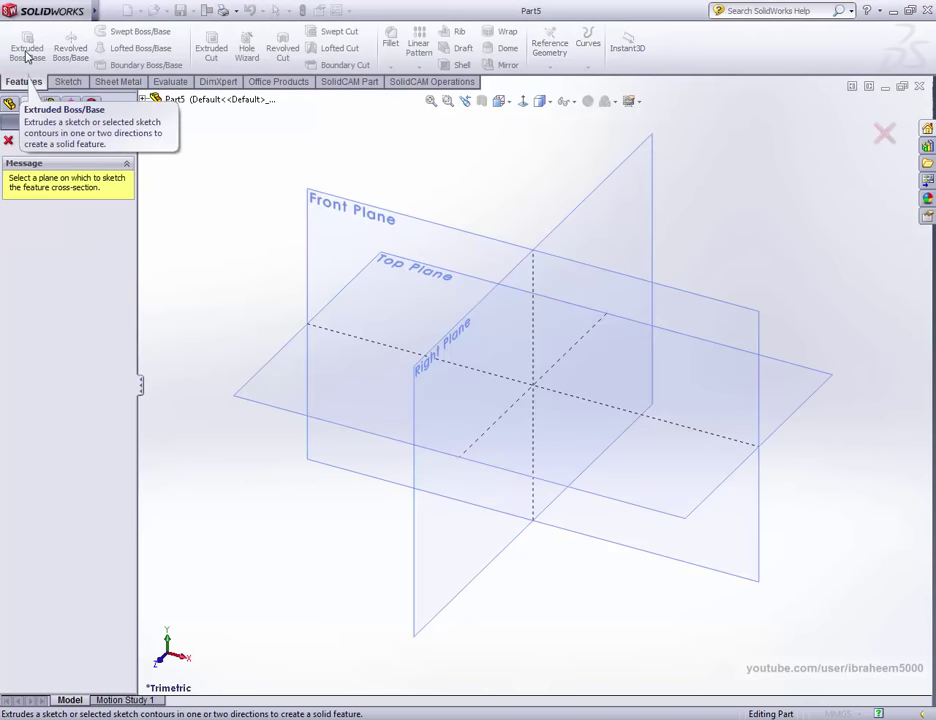
left_click(806, 389)
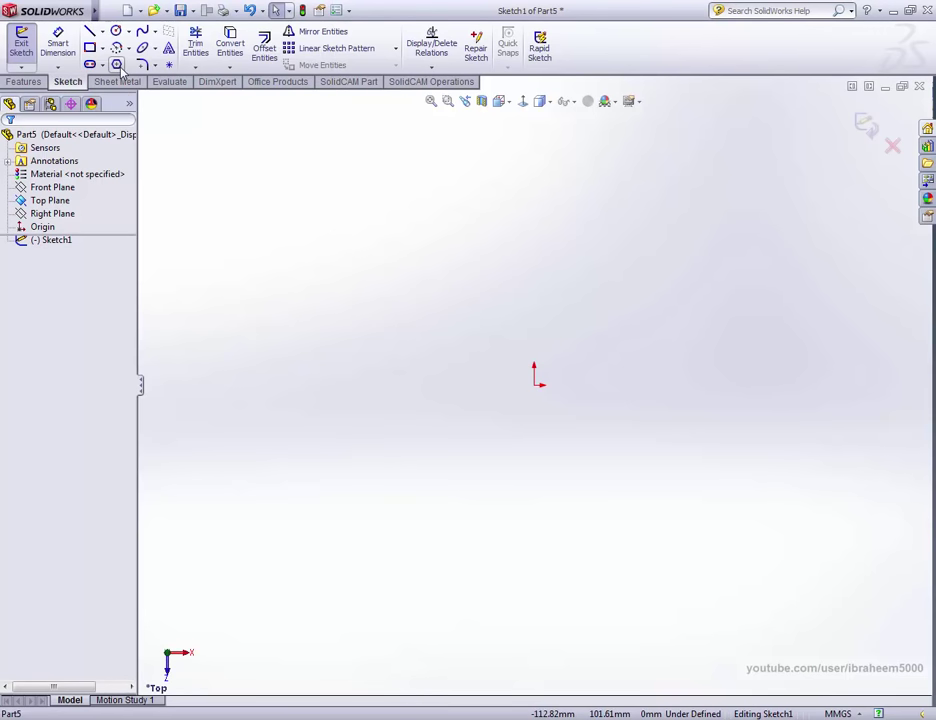
Step: Draw a hexagon centred on the origin with a 14 mm diameter construction circle
left_click(116, 64)
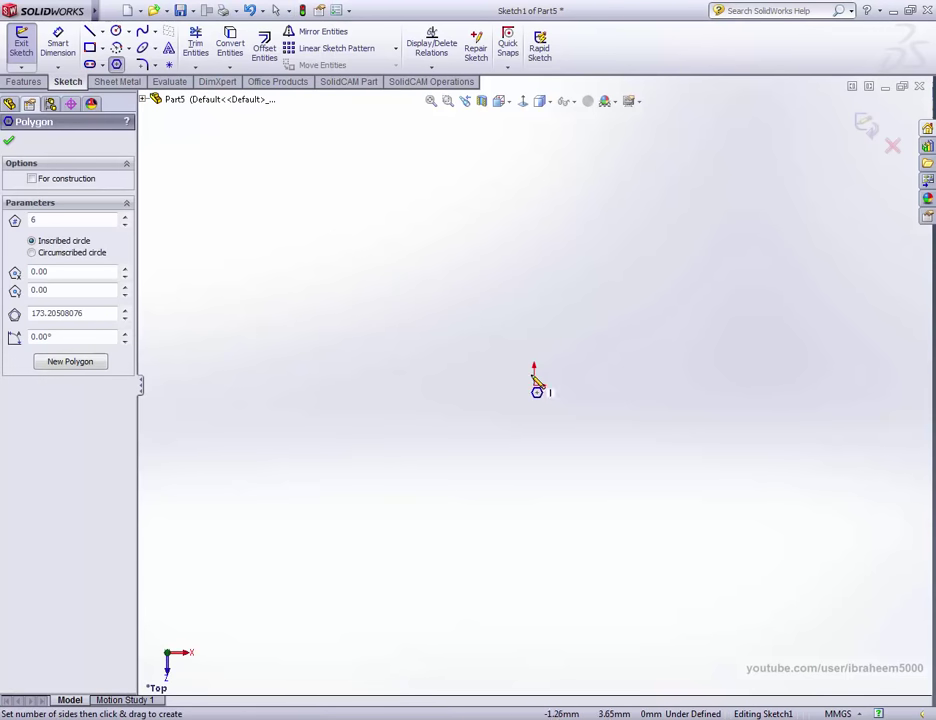
left_click_drag(535, 385, 614, 386)
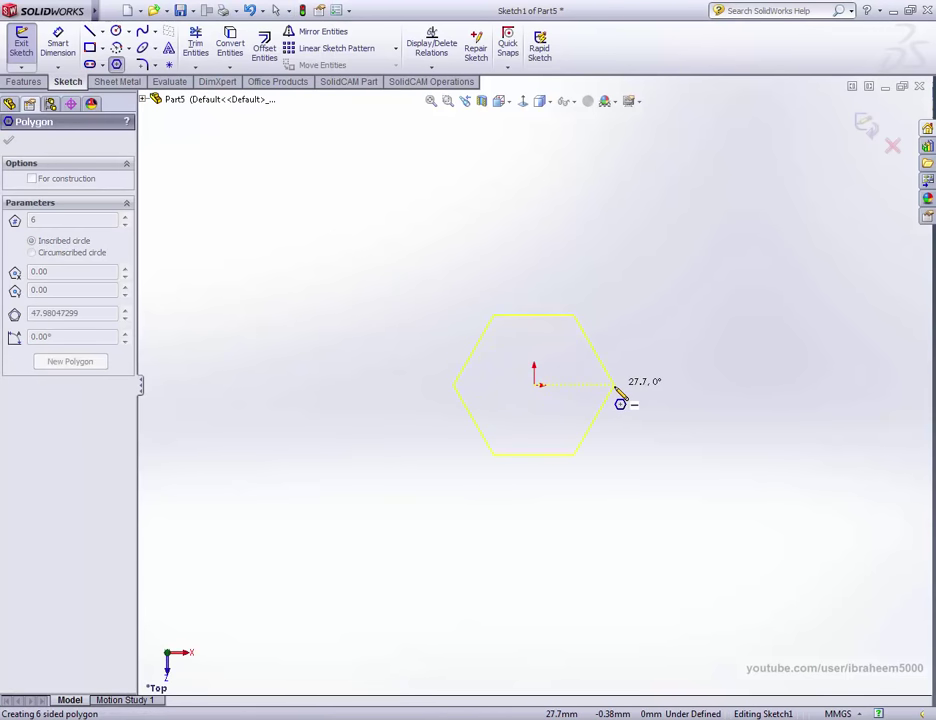
left_click(58, 42)
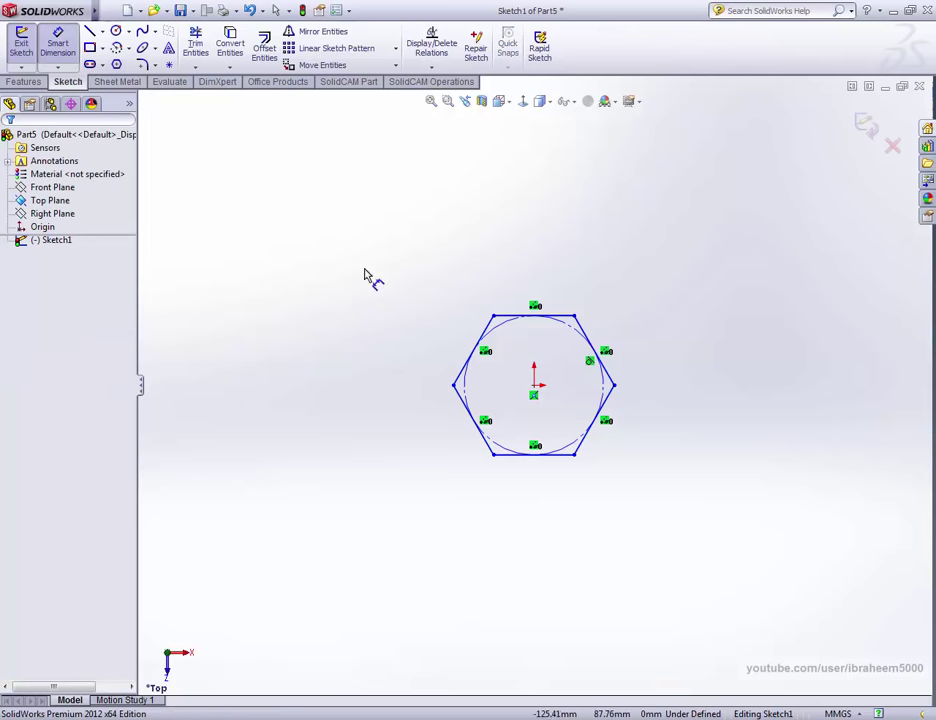
left_click(605, 388)
left_click(664, 392)
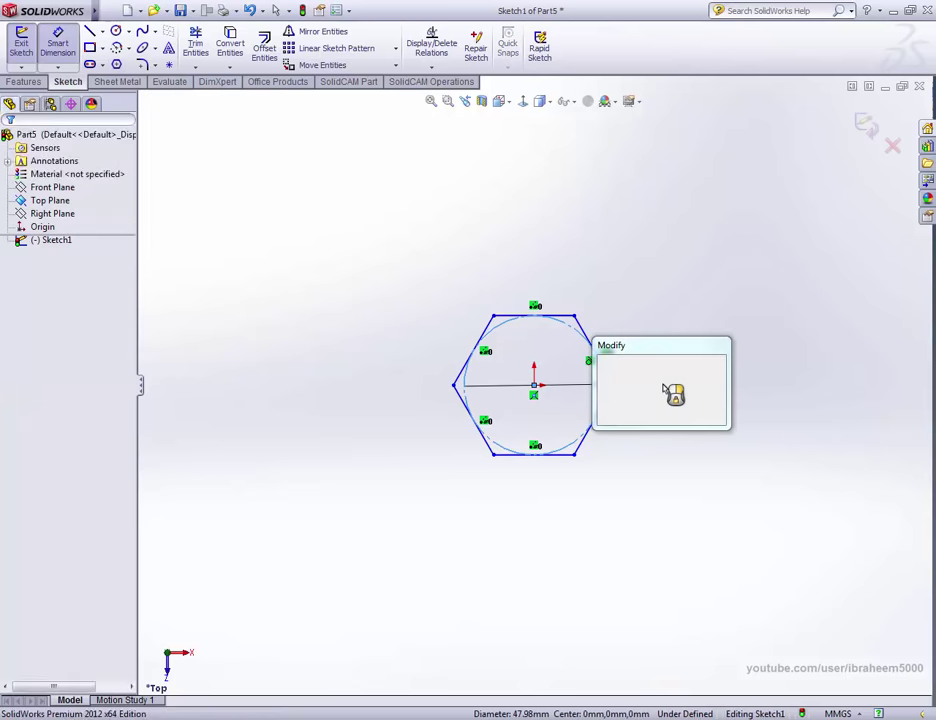
type("14")
key("Return")
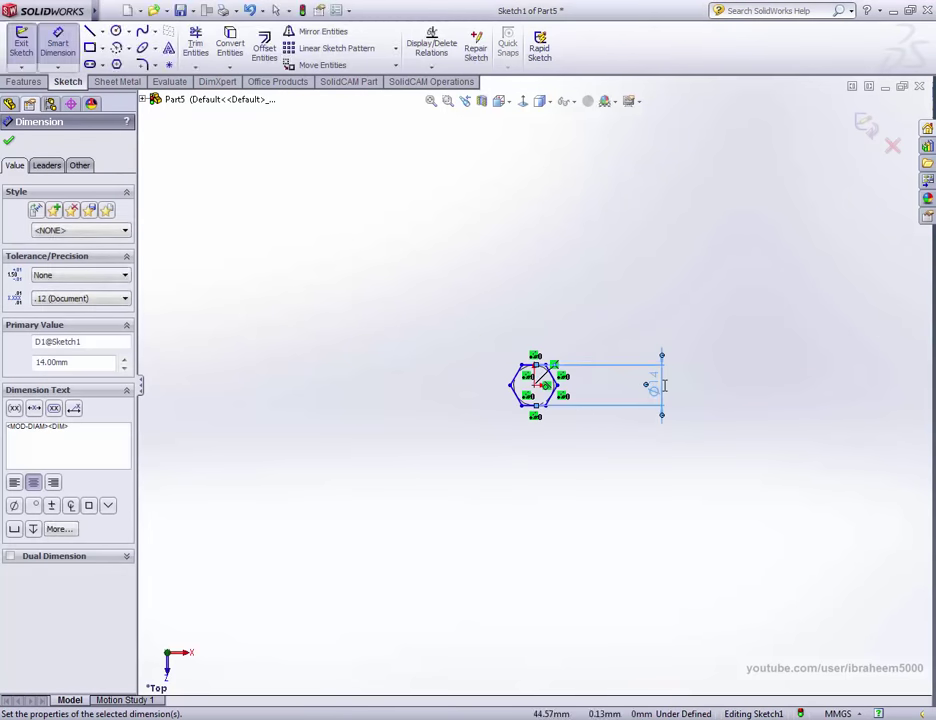
left_click(431, 102)
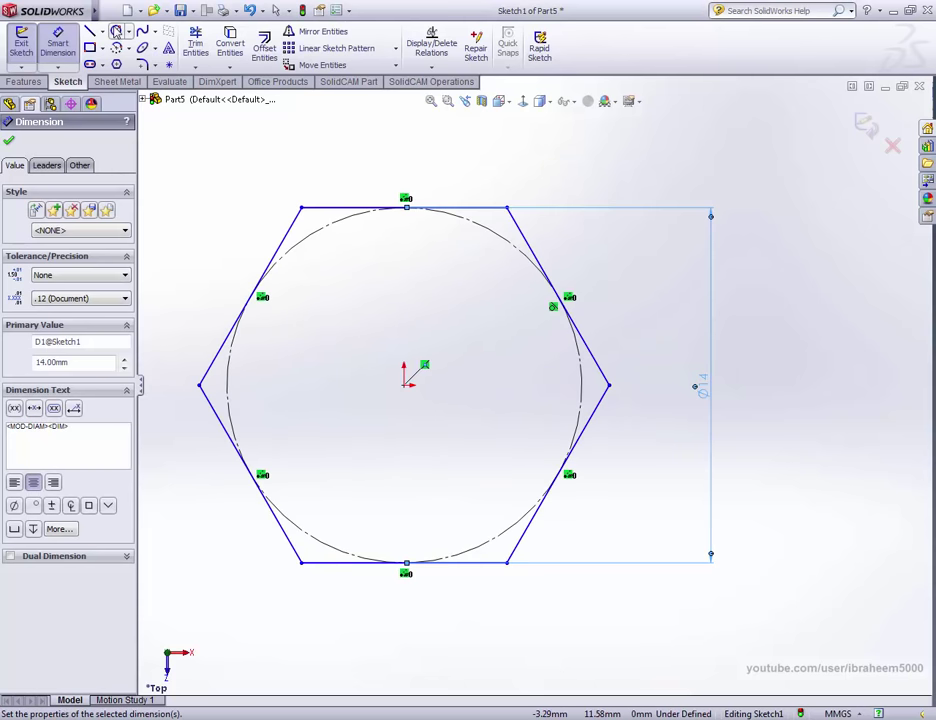
Step: Add a centre circle at the origin dimensioned 8-1.25, giving 6.75 mm diameter
left_click(116, 32)
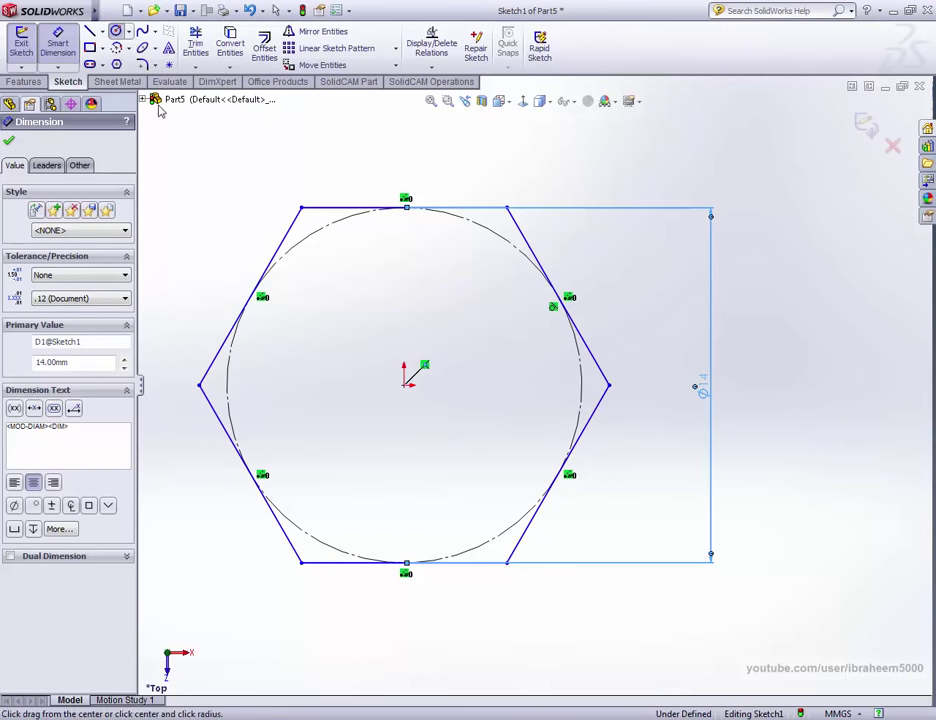
left_click(405, 385)
left_click(500, 390)
left_click(58, 43)
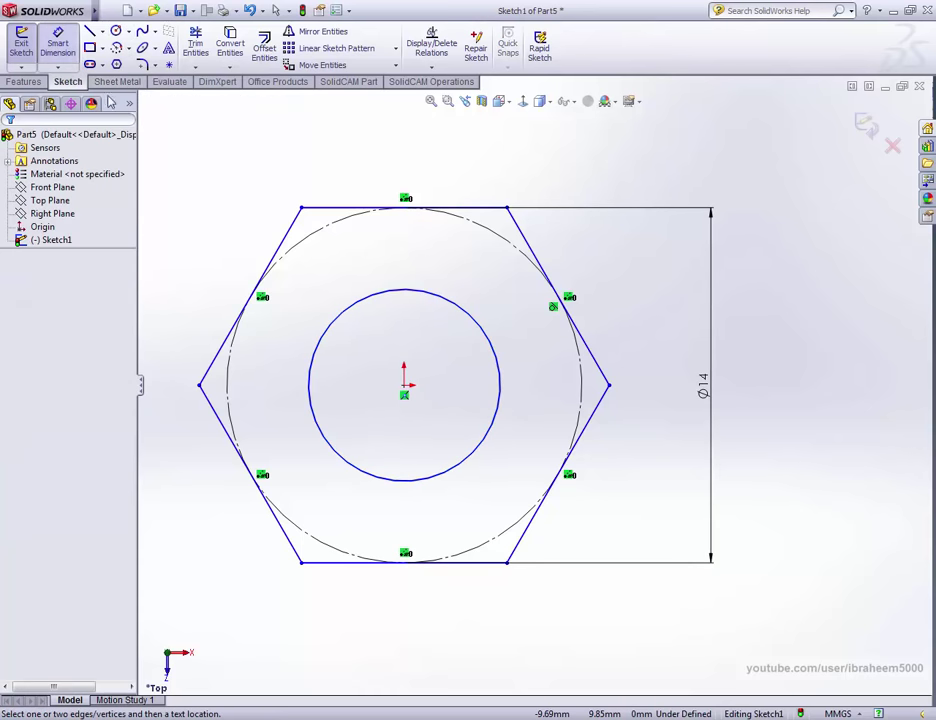
left_click(503, 380)
left_click(545, 430)
type("8")
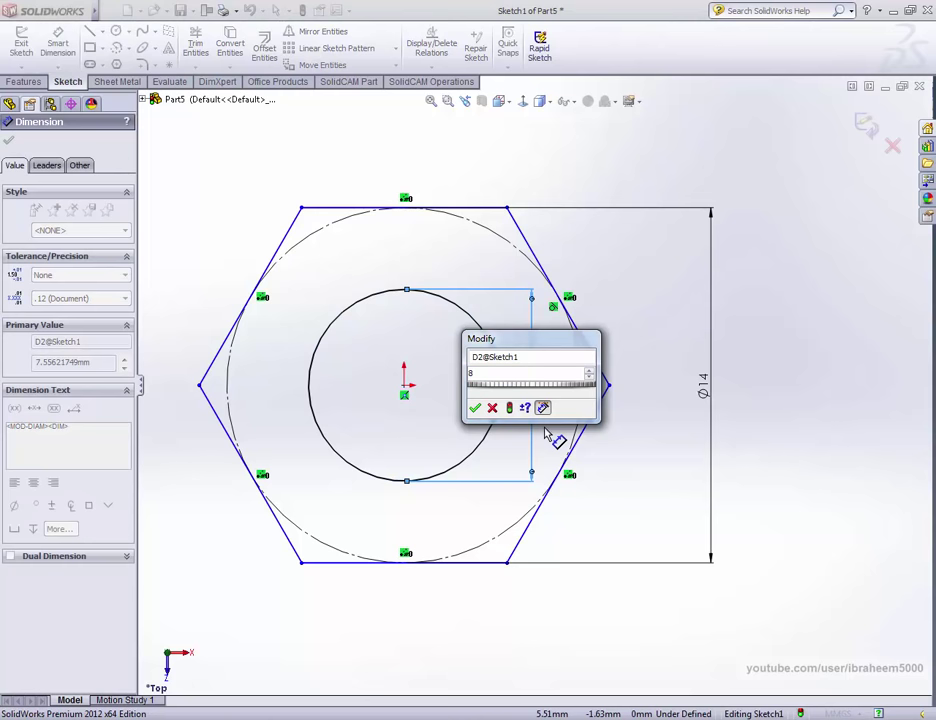
type("-1.25")
key("Return")
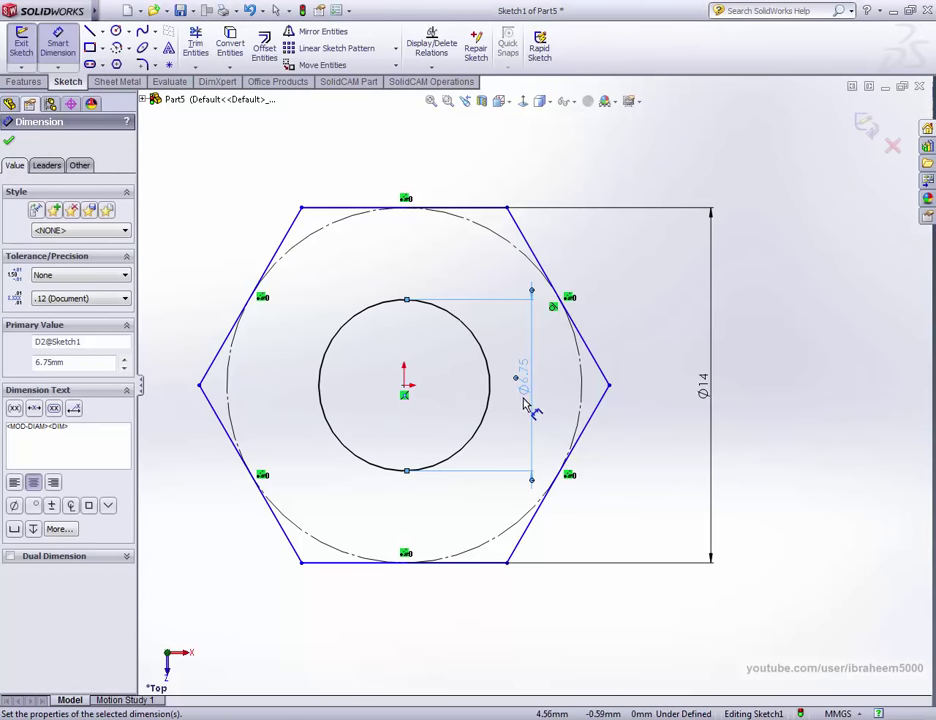
left_click(864, 124)
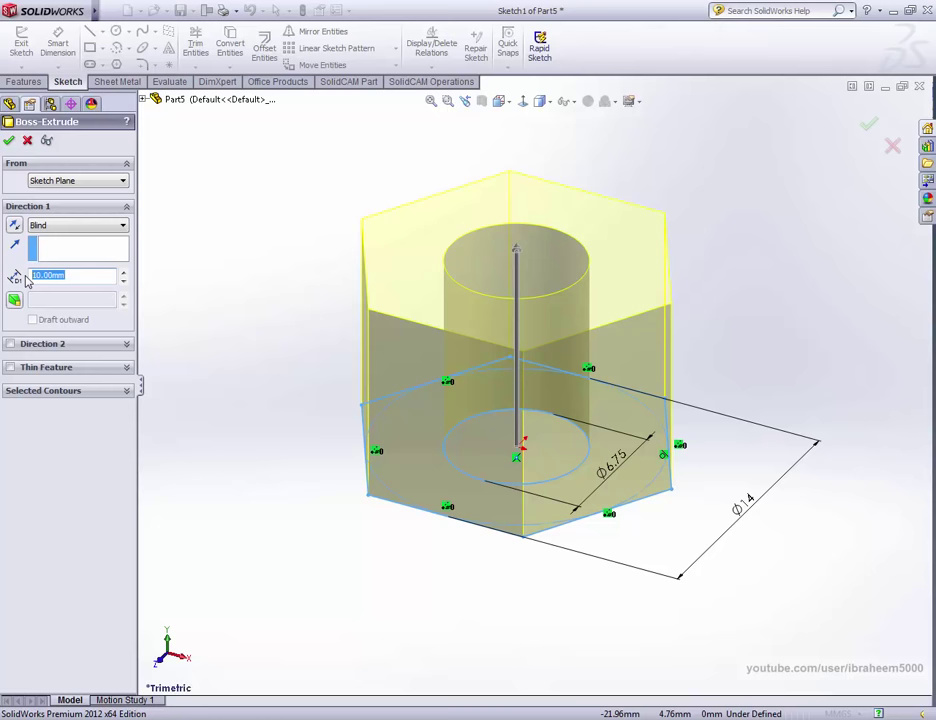
Step: Extrude the sketch blind 6.24 mm, then view the nut's top face straight on
type("4")
key("Return")
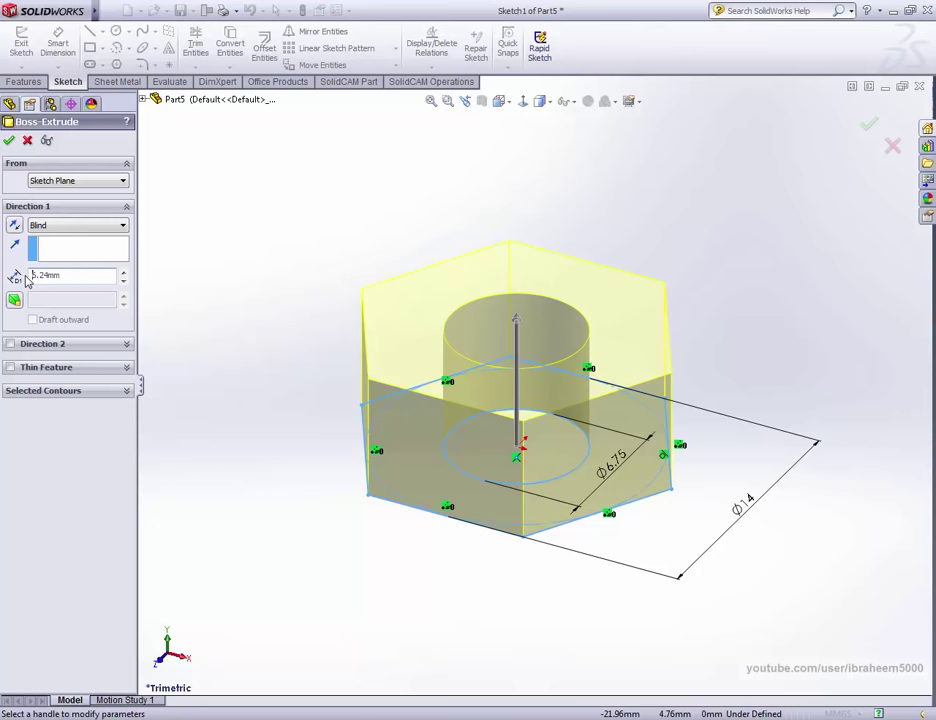
left_click(868, 124)
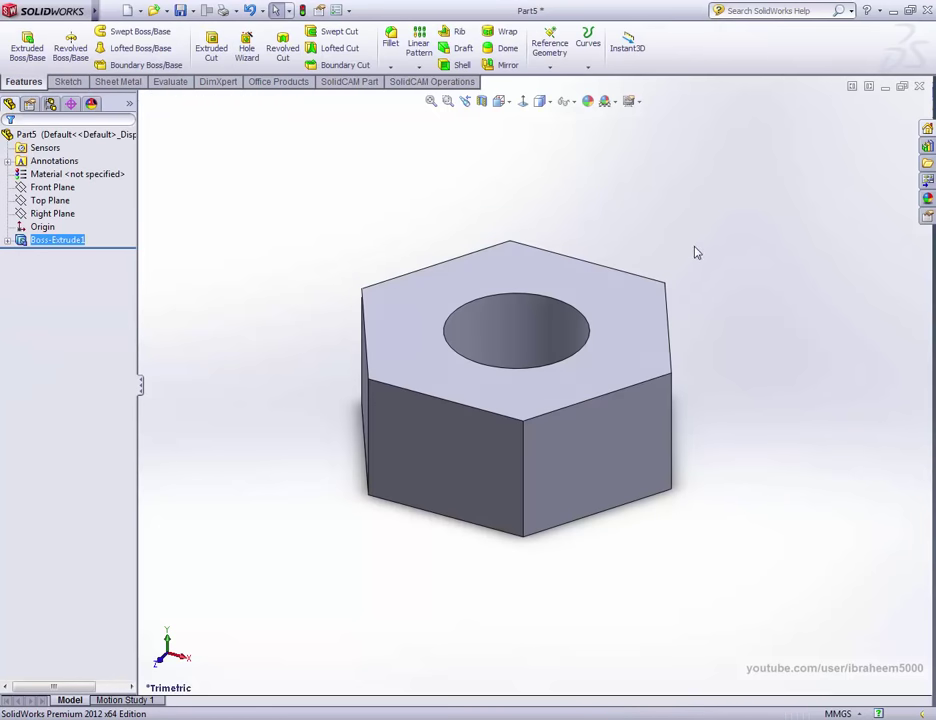
mouse_move(697, 253)
middle_mouse_down()
mouse_move(541, 451)
mouse_move(564, 468)
middle_mouse_up()
left_click(612, 308)
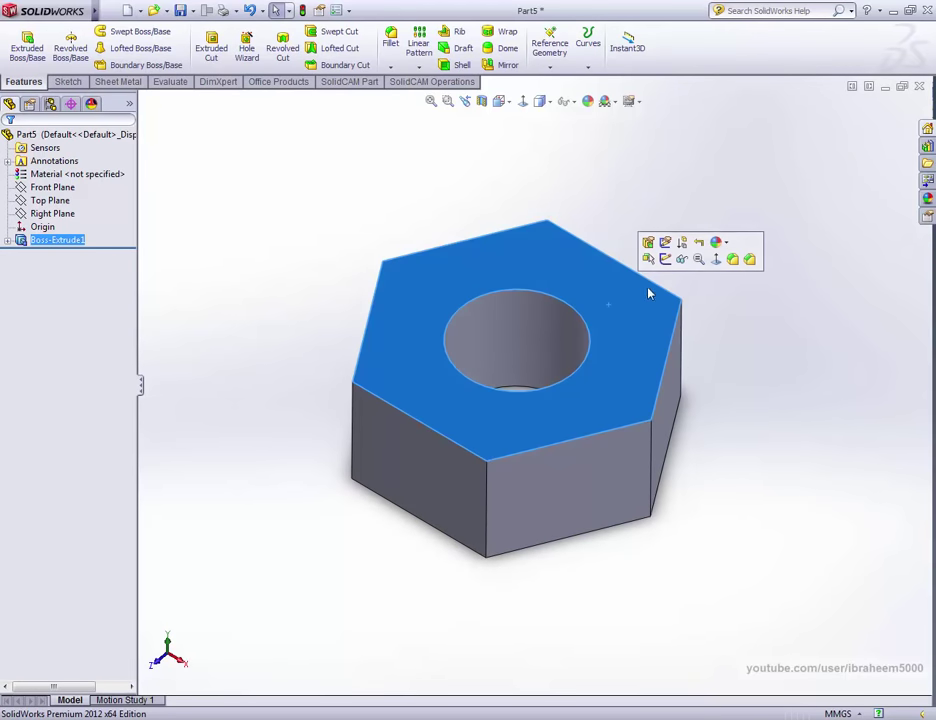
left_click(522, 101)
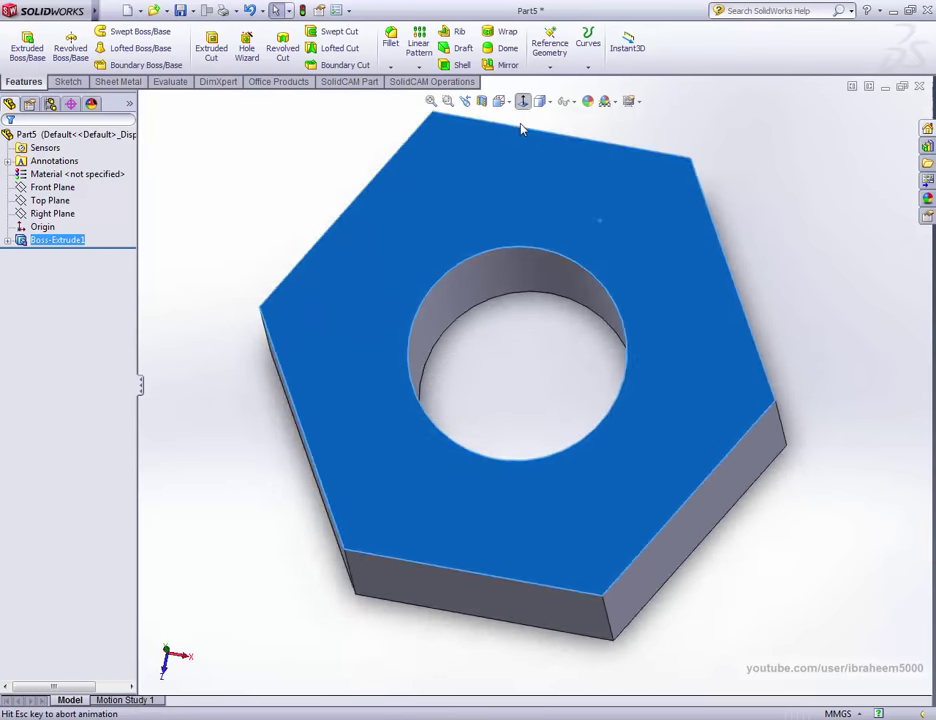
Step: Draw a radius 7.00 circle at the origin on the top face, then return to isometric view
left_click(68, 81)
left_click(116, 32)
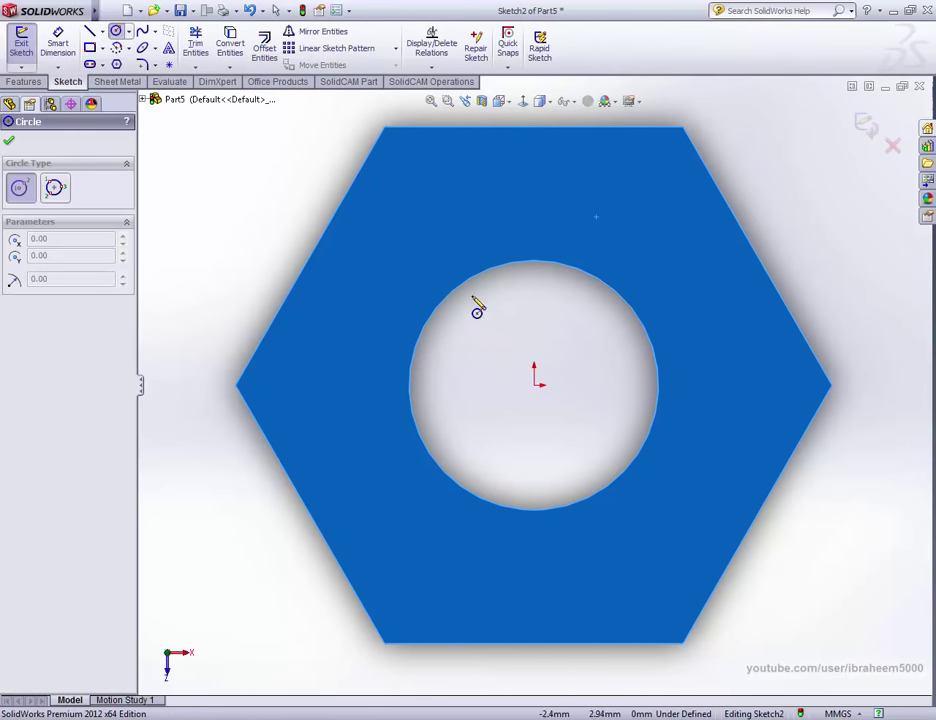
left_click(536, 385)
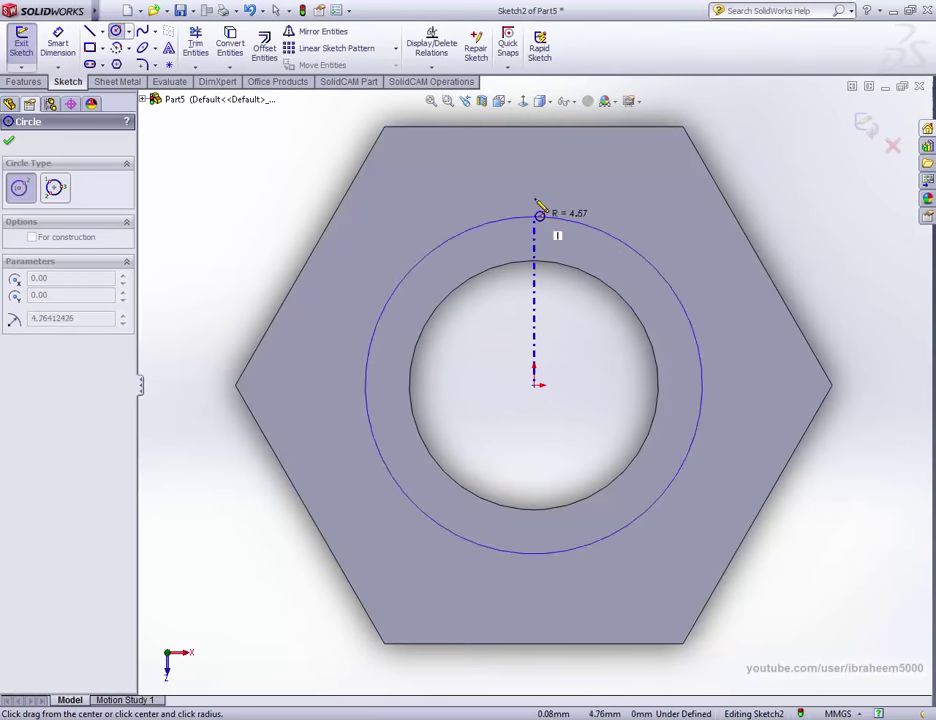
left_click(537, 135)
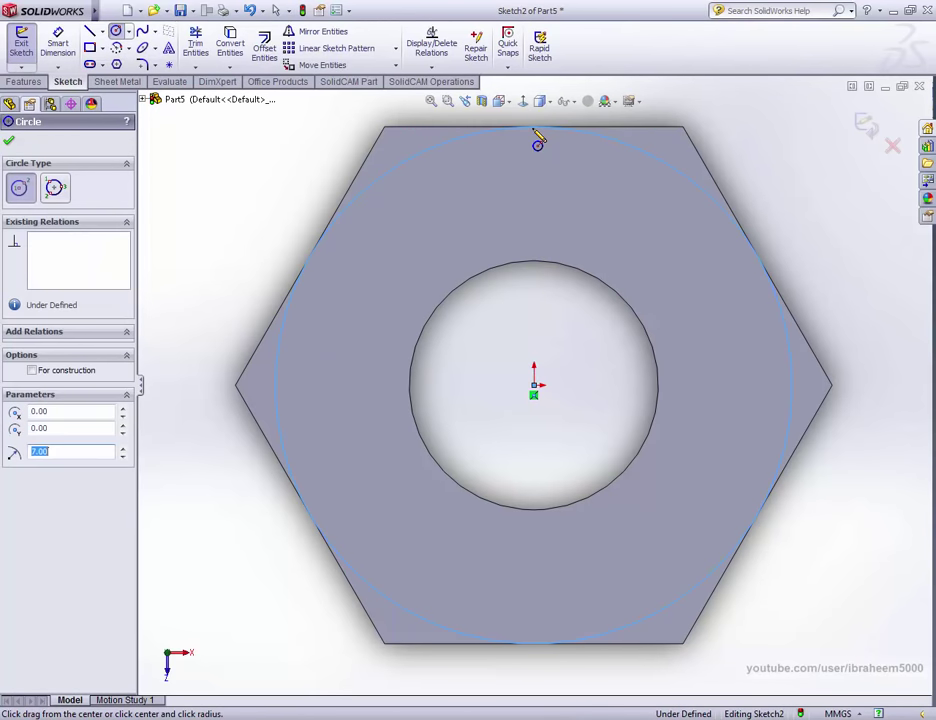
left_click(501, 101)
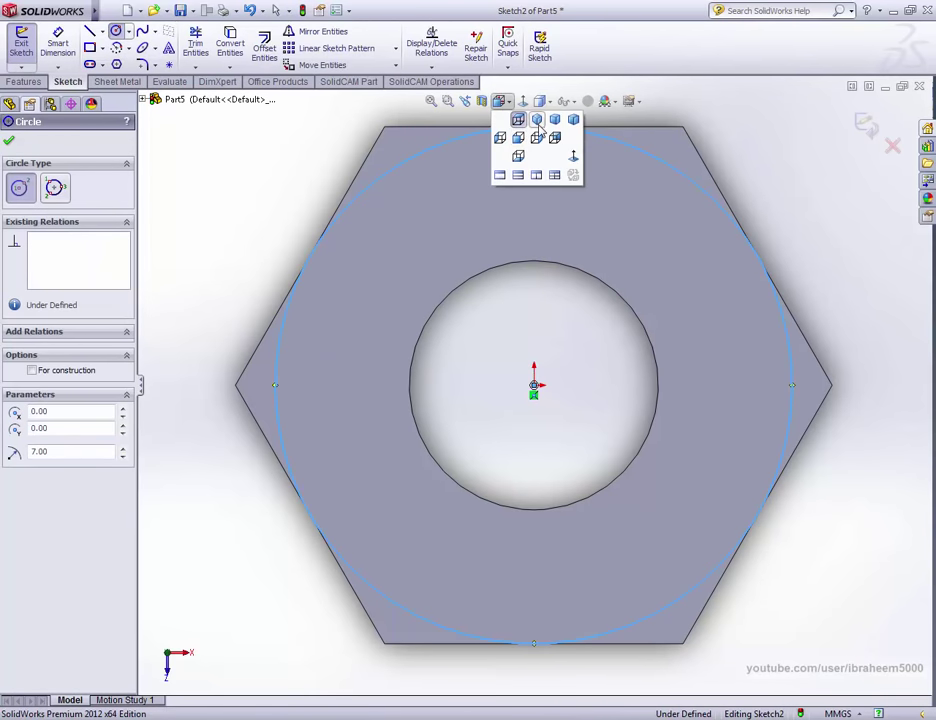
left_click(541, 126)
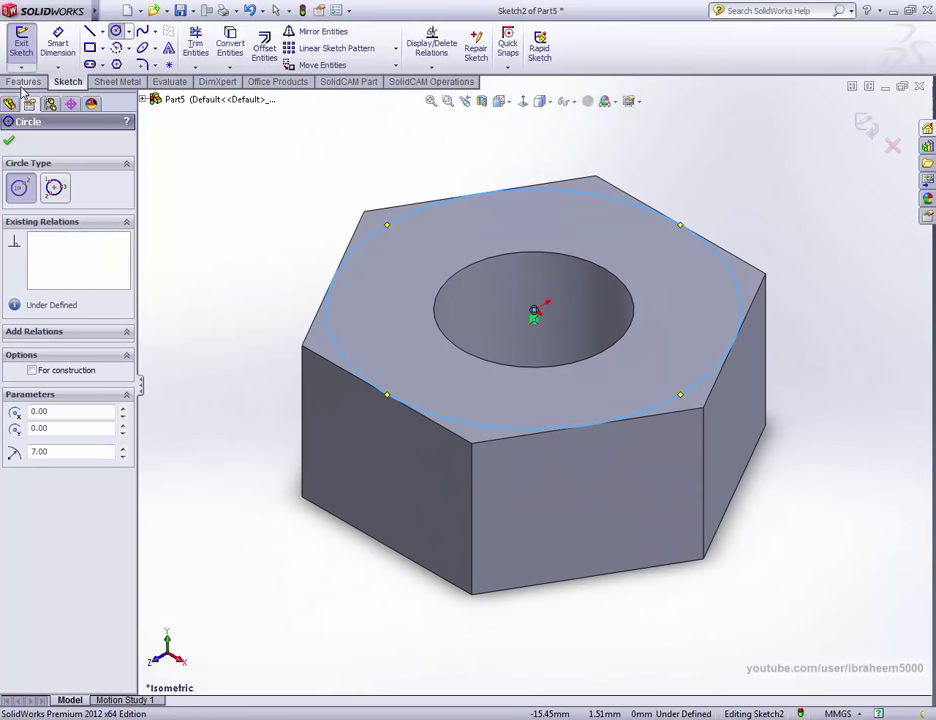
left_click(23, 82)
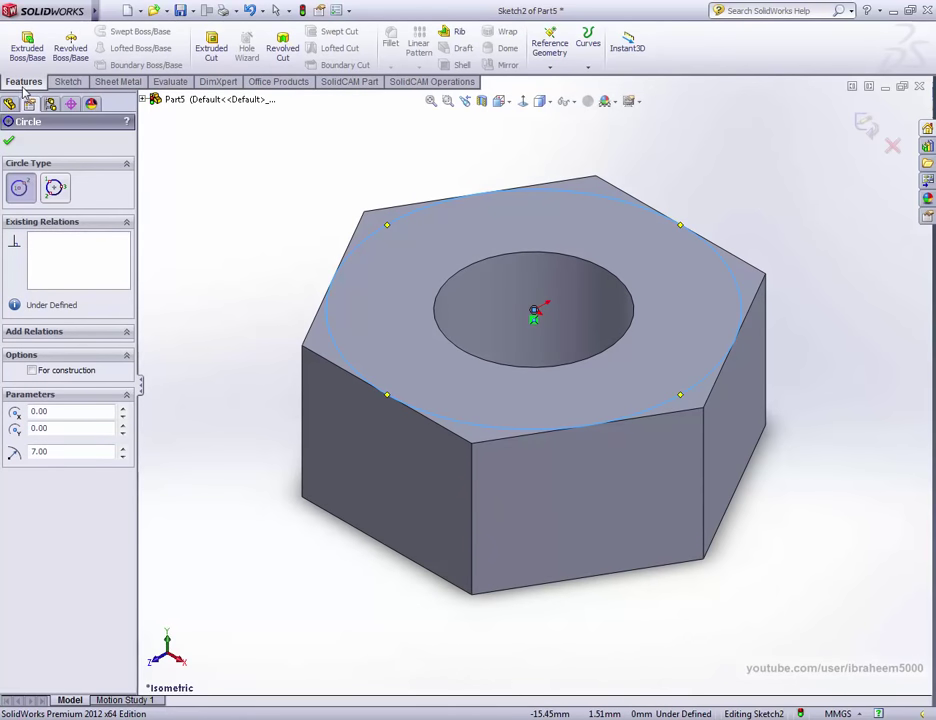
Step: Cut outside the 7 mm circle with a 60° draft to chamfer the top hexagon corners
left_click(210, 52)
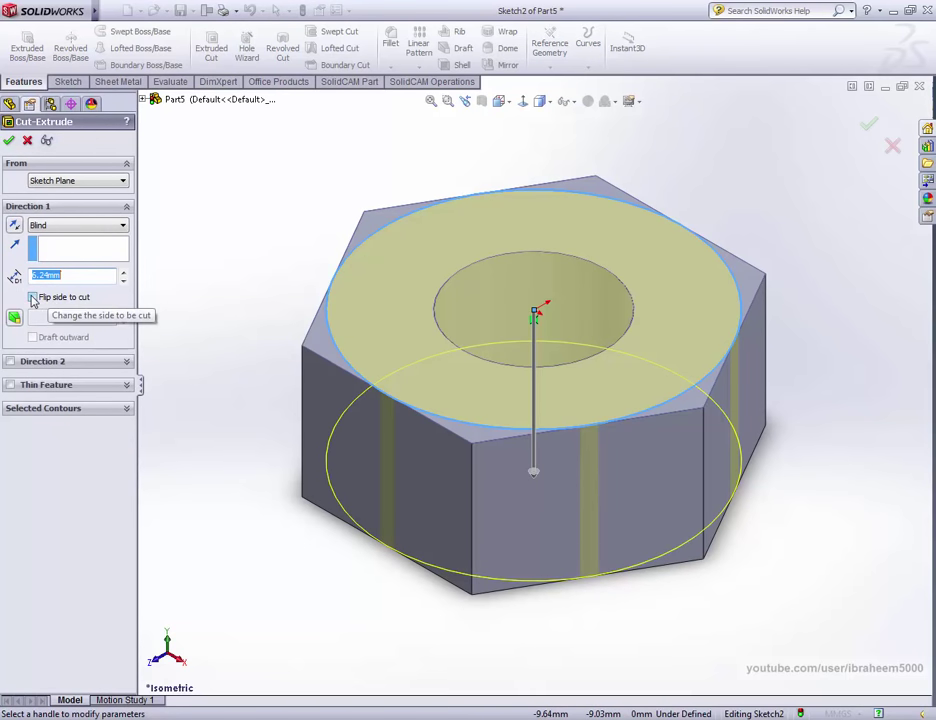
left_click(33, 298)
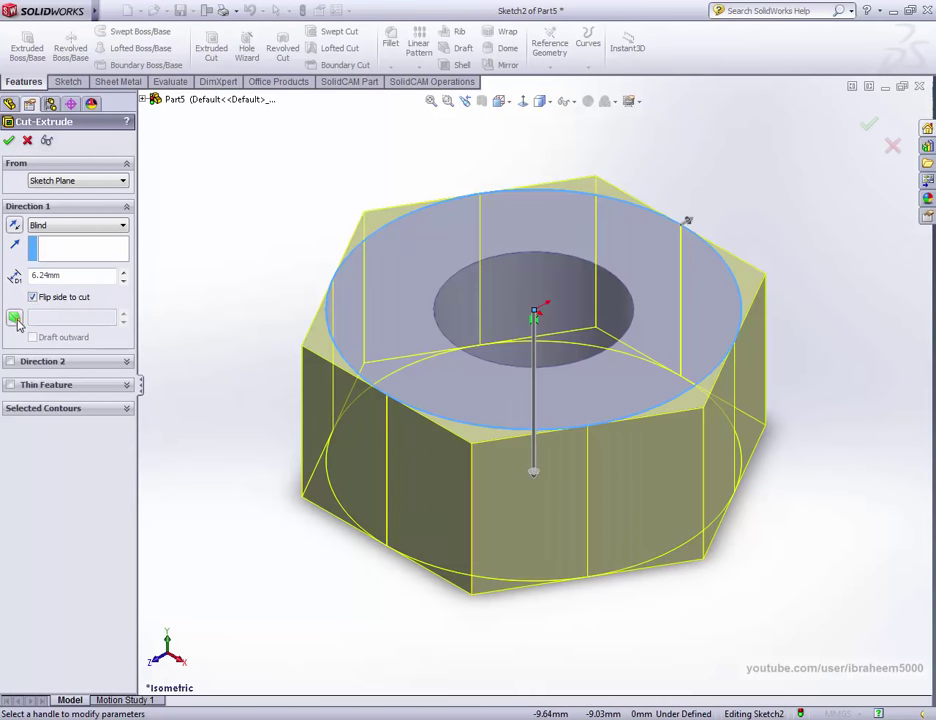
left_click(14, 319)
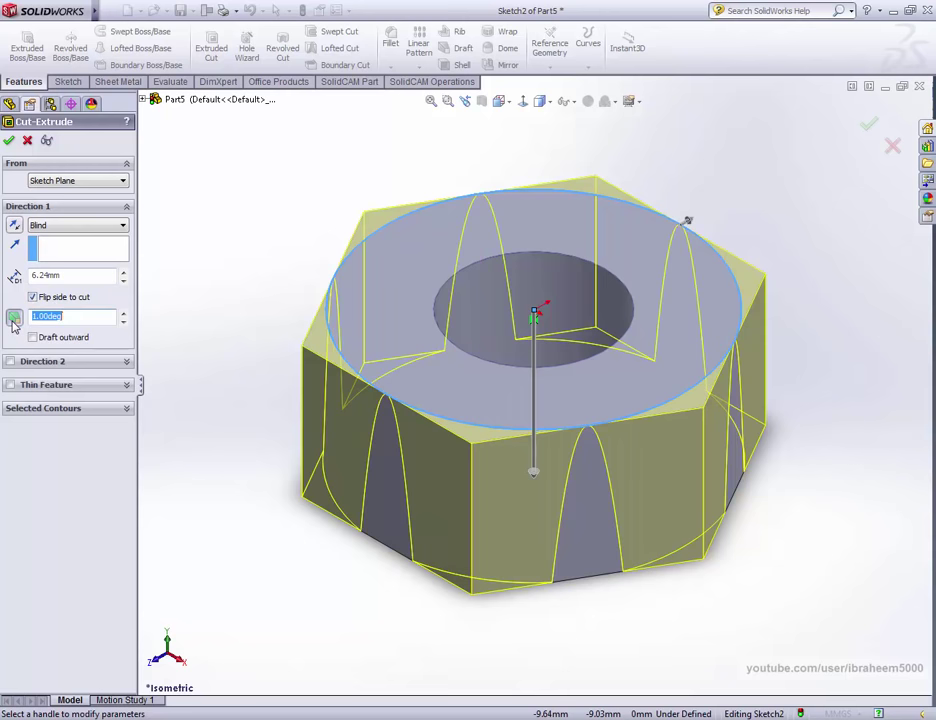
left_click(123, 314)
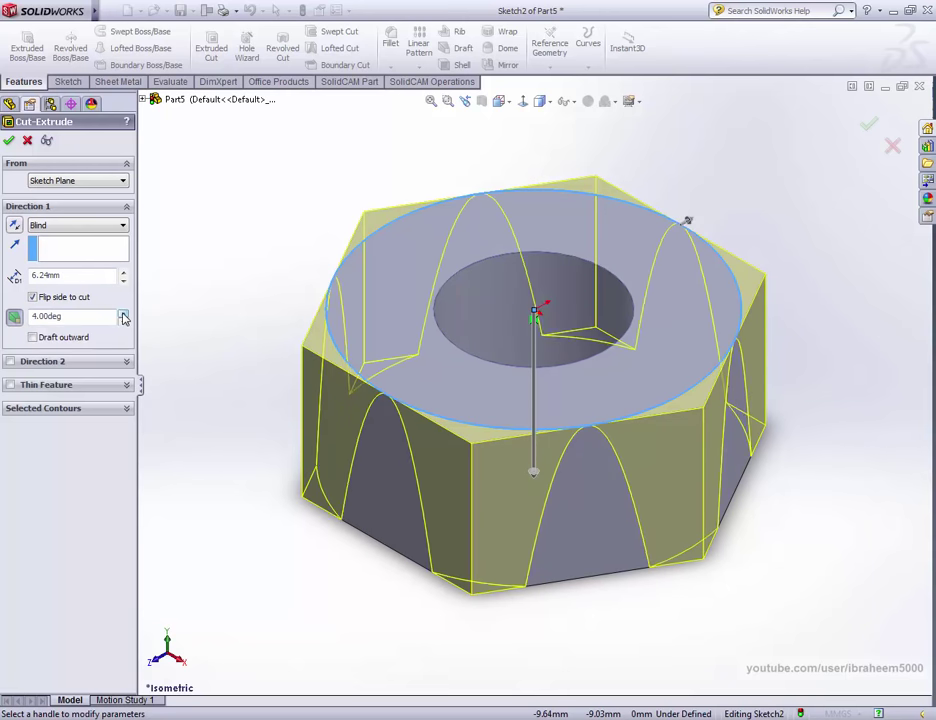
left_click(123, 314)
left_click(123, 314)
left_click(123, 314)
type("60")
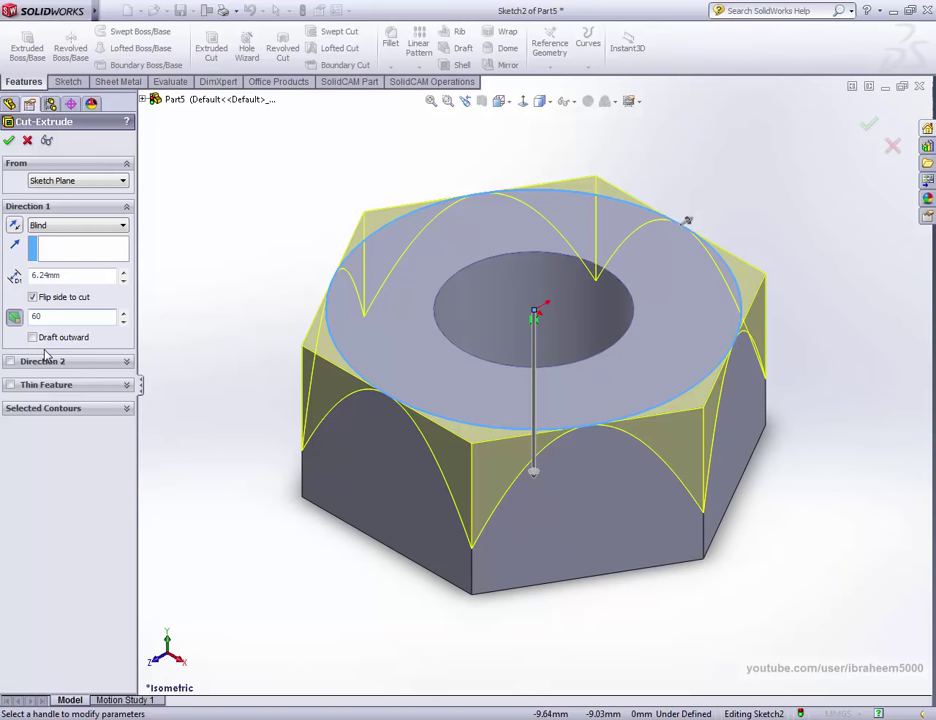
key("Return")
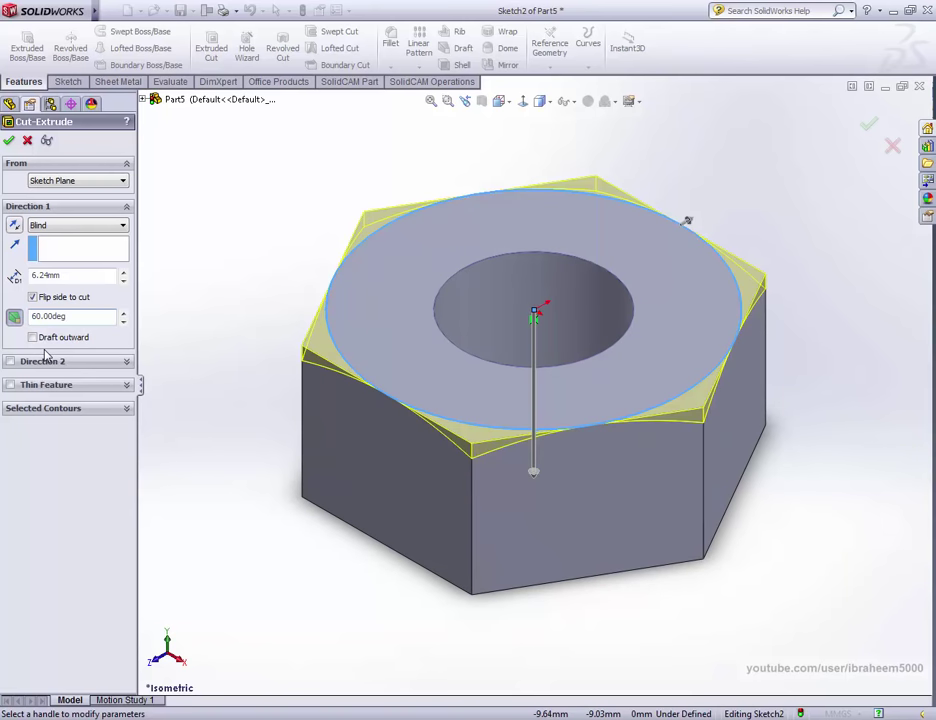
mouse_move(708, 344)
middle_mouse_down()
mouse_move(700, 177)
mouse_move(777, 215)
middle_mouse_up()
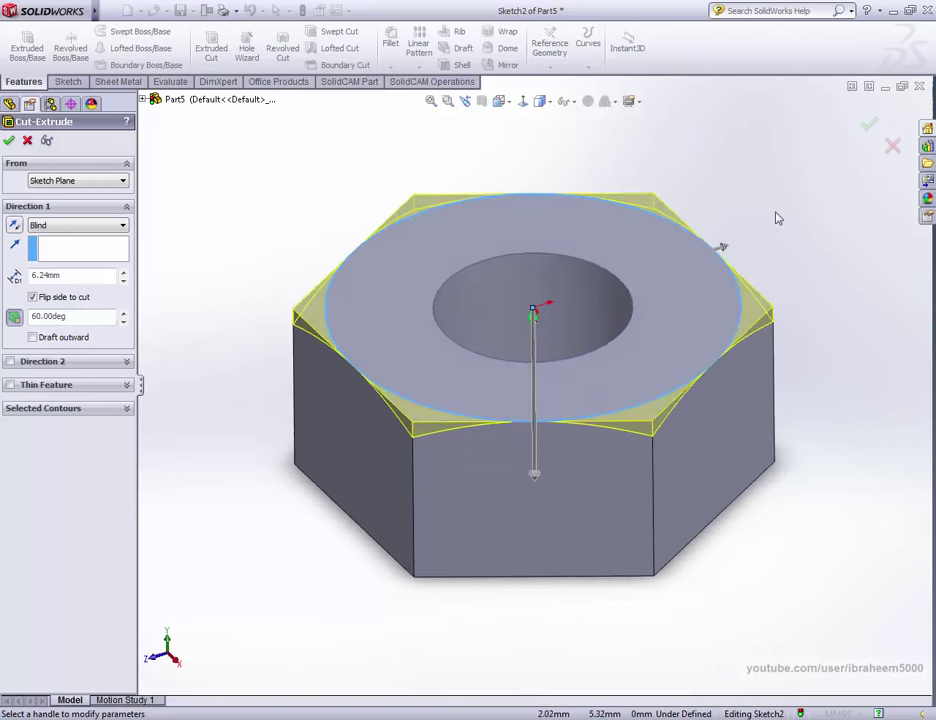
left_click(868, 126)
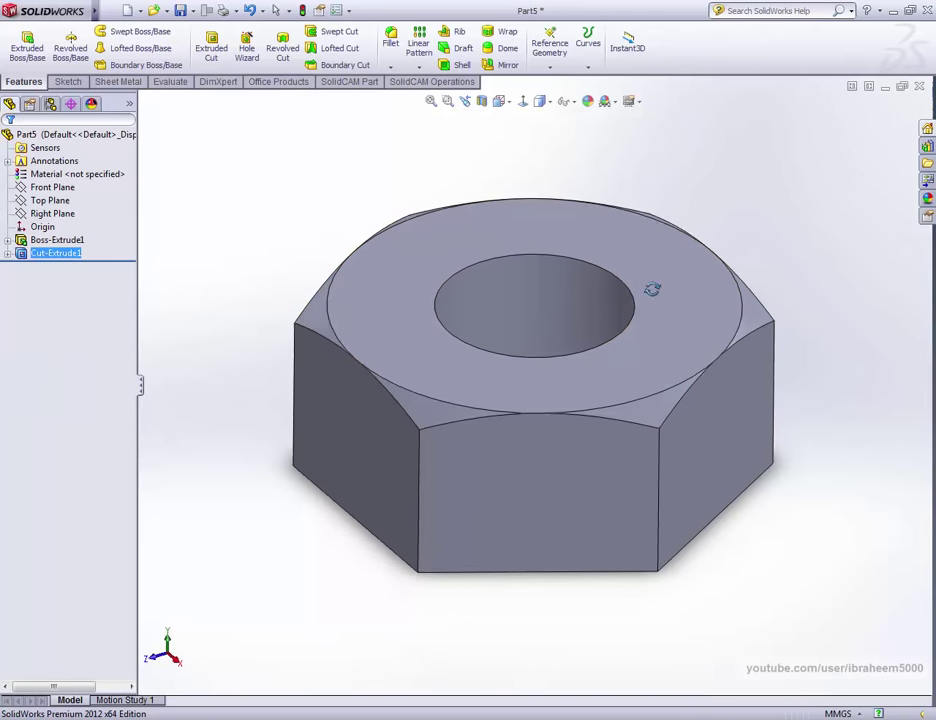
middle_click_drag(654, 292, 441, 360)
middle_click_drag(622, 171, 541, 286)
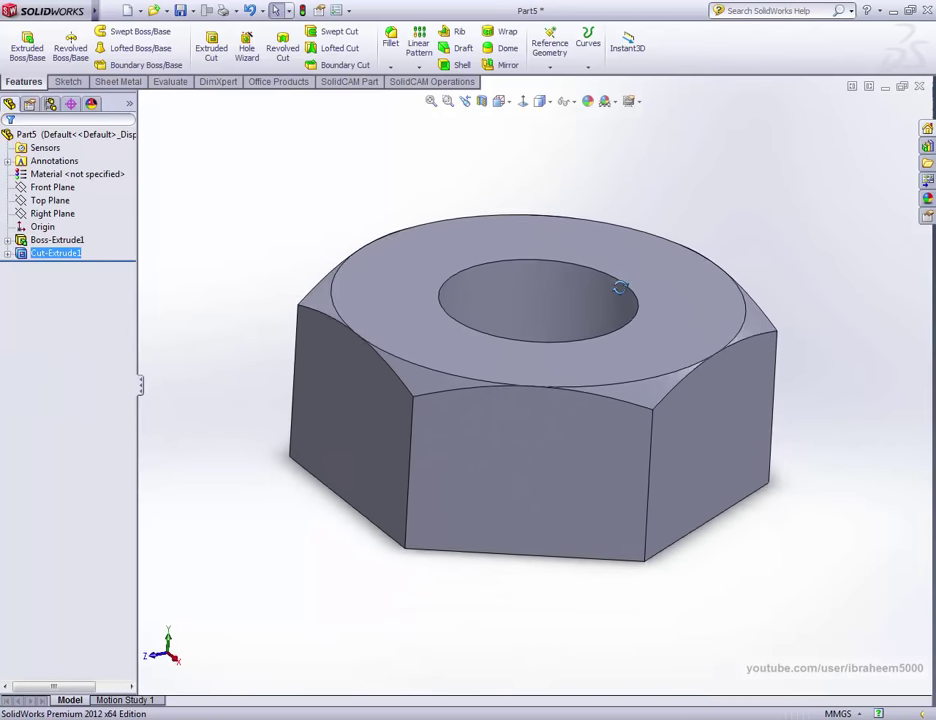
Step: Change Boss-Extrude1's end condition from Blind to Mid Plane
left_click(22, 241)
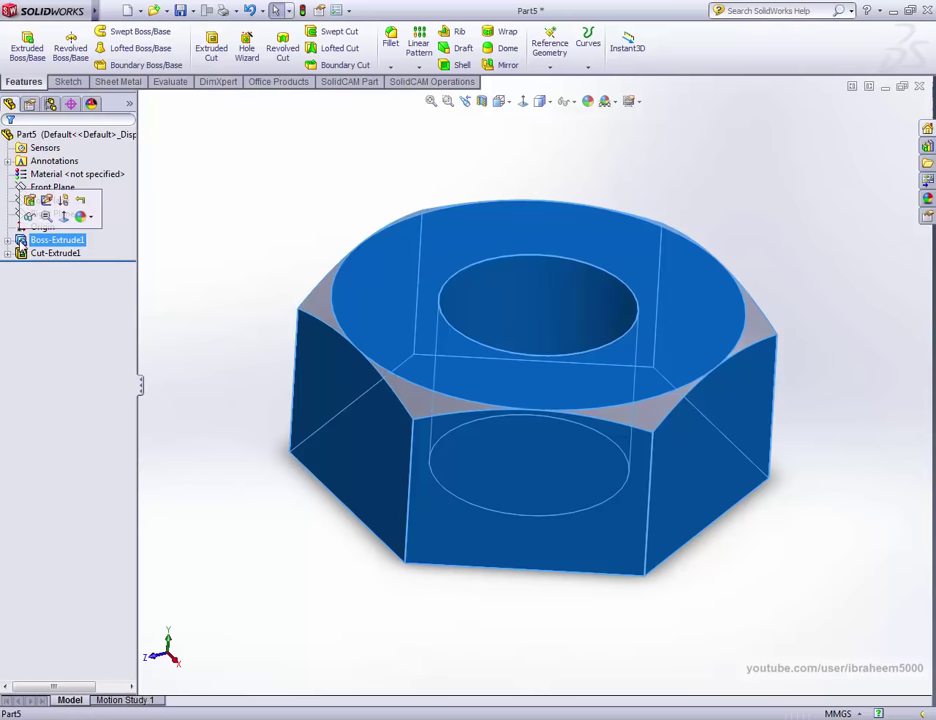
left_click(27, 206)
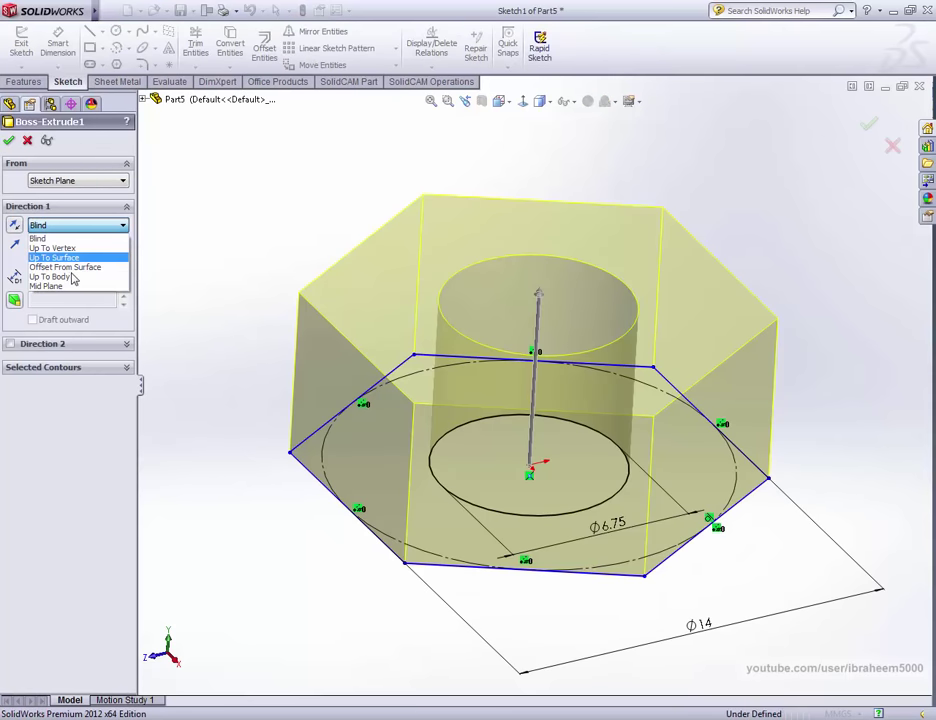
left_click(82, 288)
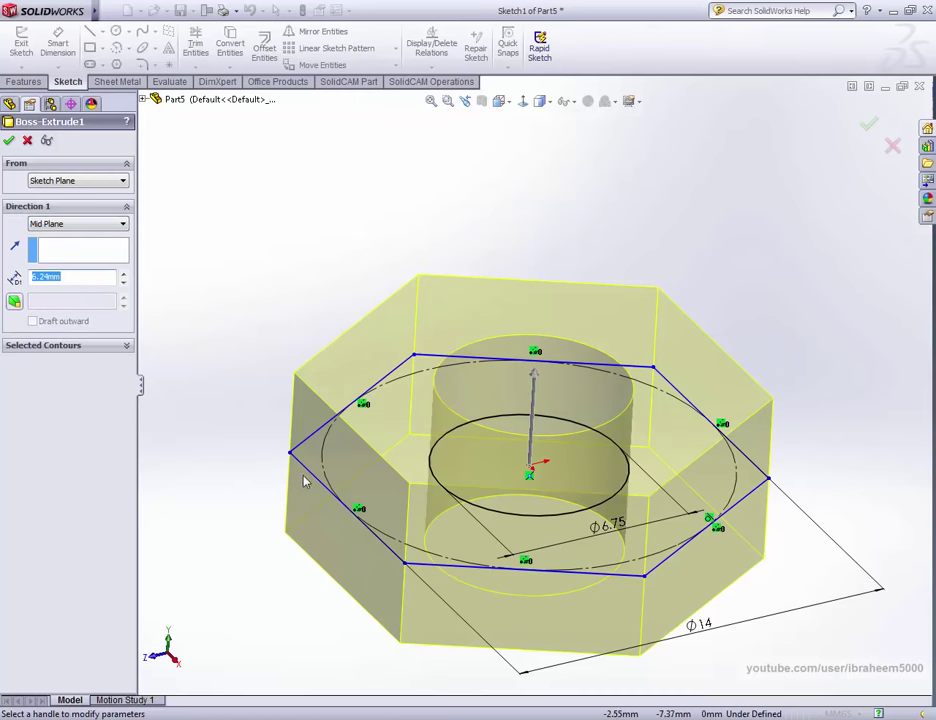
left_click(869, 124)
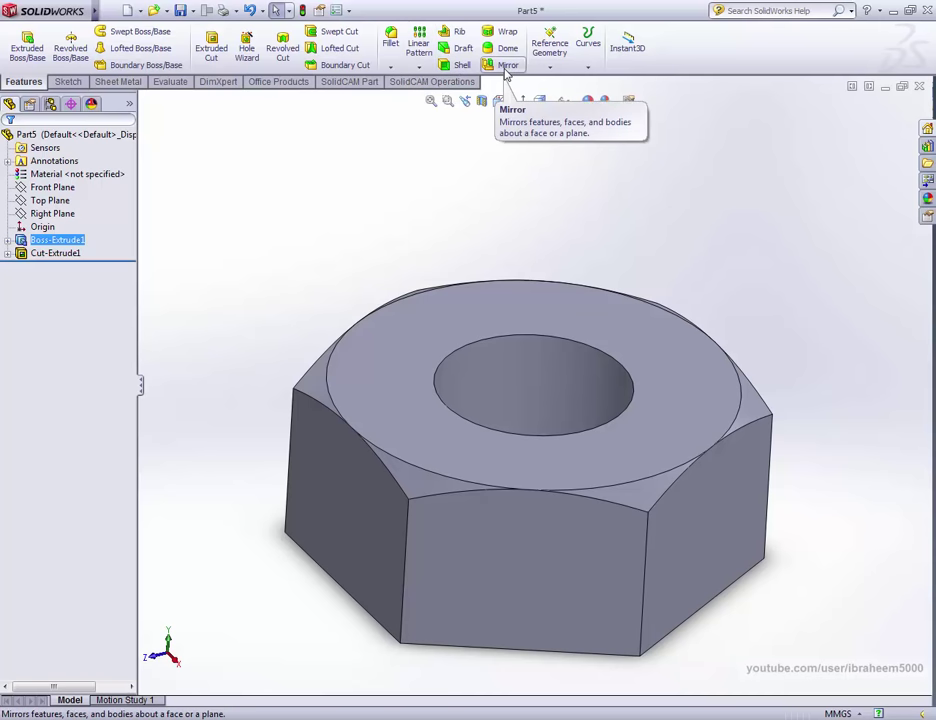
Step: Set up a mirror of Cut-Extrude1 across the Top Plane, removing Boss-Extrude1 from the list
left_click(506, 68)
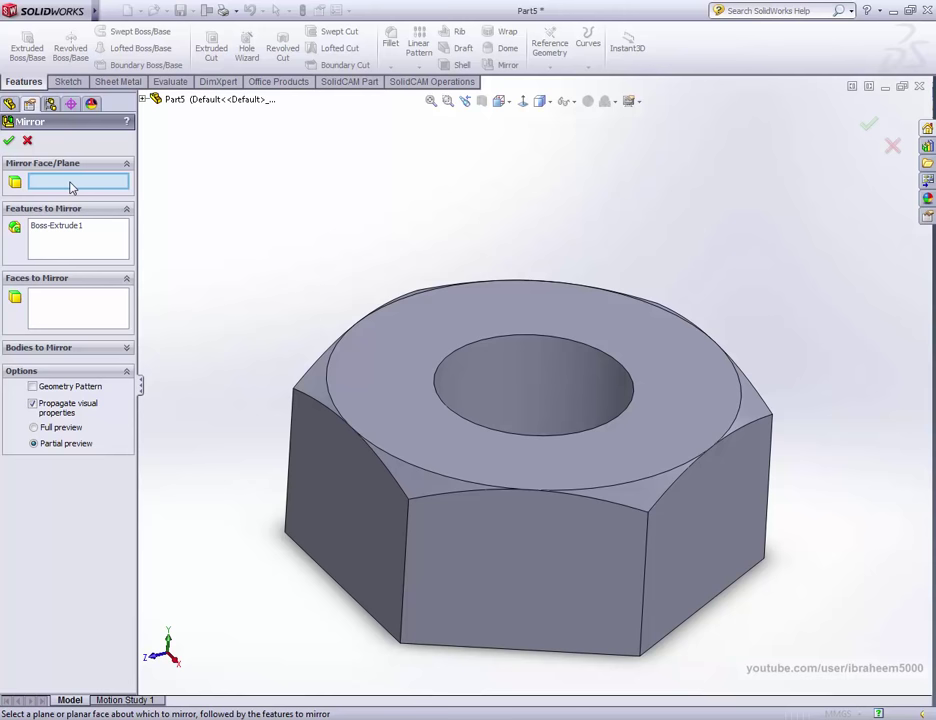
left_click(143, 100)
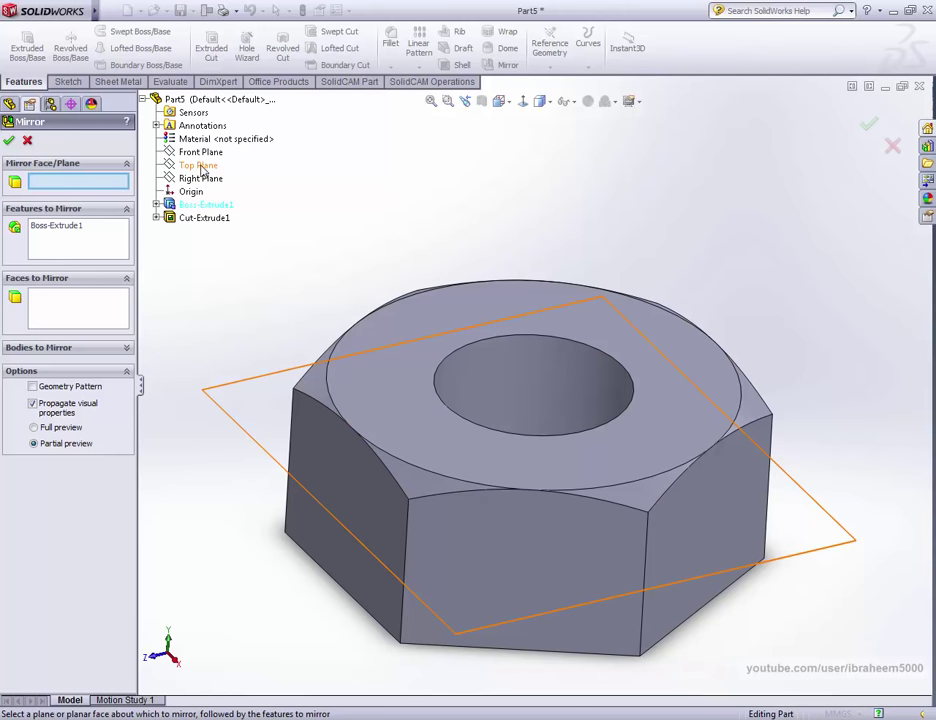
left_click(190, 166)
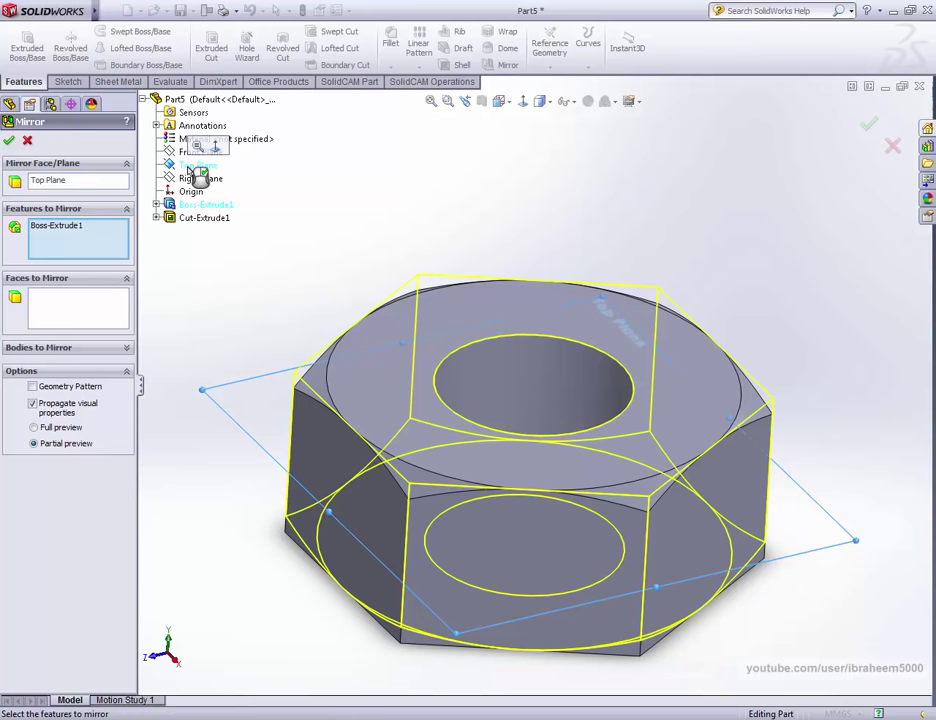
left_click(60, 225)
right_click(76, 227)
left_click(94, 250)
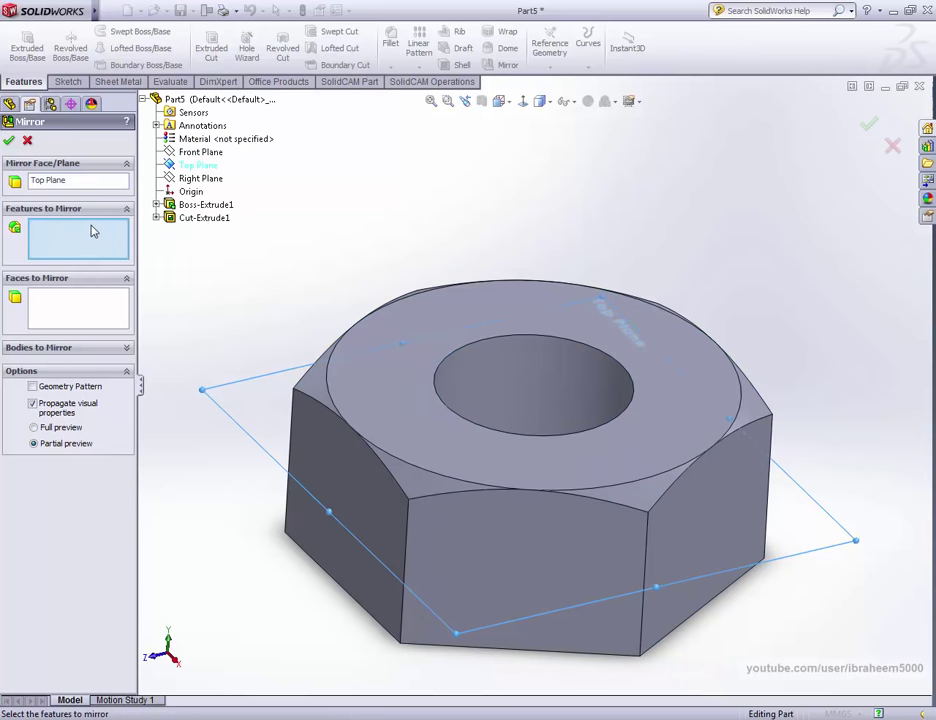
left_click(197, 224)
Step: Apply the mirror, check the bevelled underside, and return to isometric view
mouse_move(520, 392)
middle_mouse_down()
mouse_move(601, 286)
mouse_move(572, 279)
mouse_move(529, 432)
mouse_move(600, 300)
mouse_move(913, 185)
middle_mouse_up()
scroll(731, 397, "up", 3)
scroll(587, 425, "down", 2)
left_click(869, 125)
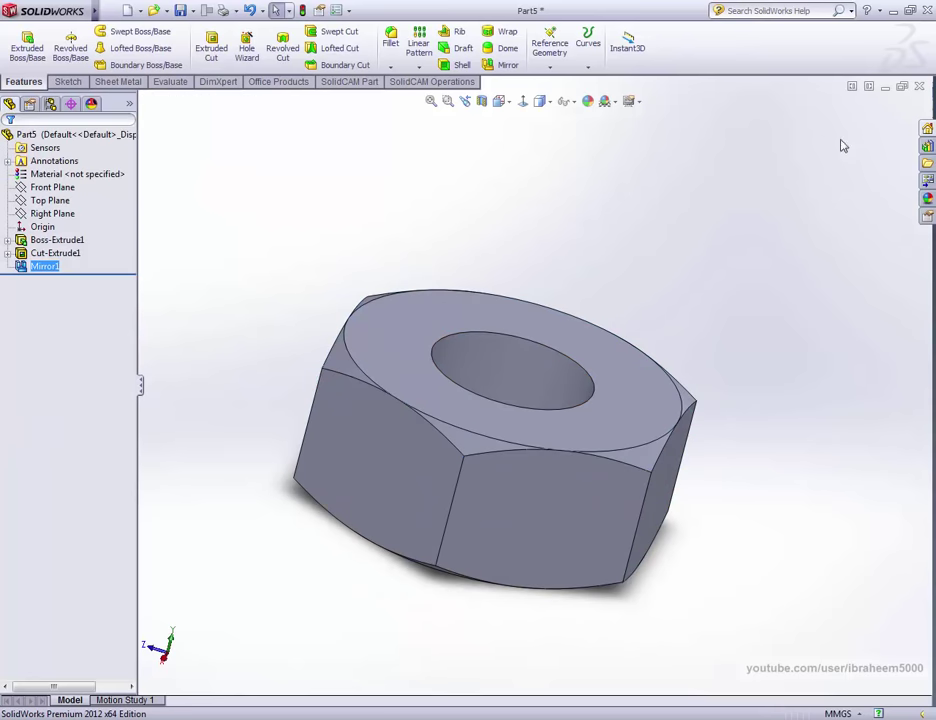
mouse_move(529, 415)
middle_mouse_down()
mouse_move(552, 338)
mouse_move(451, 532)
mouse_move(493, 487)
middle_mouse_up()
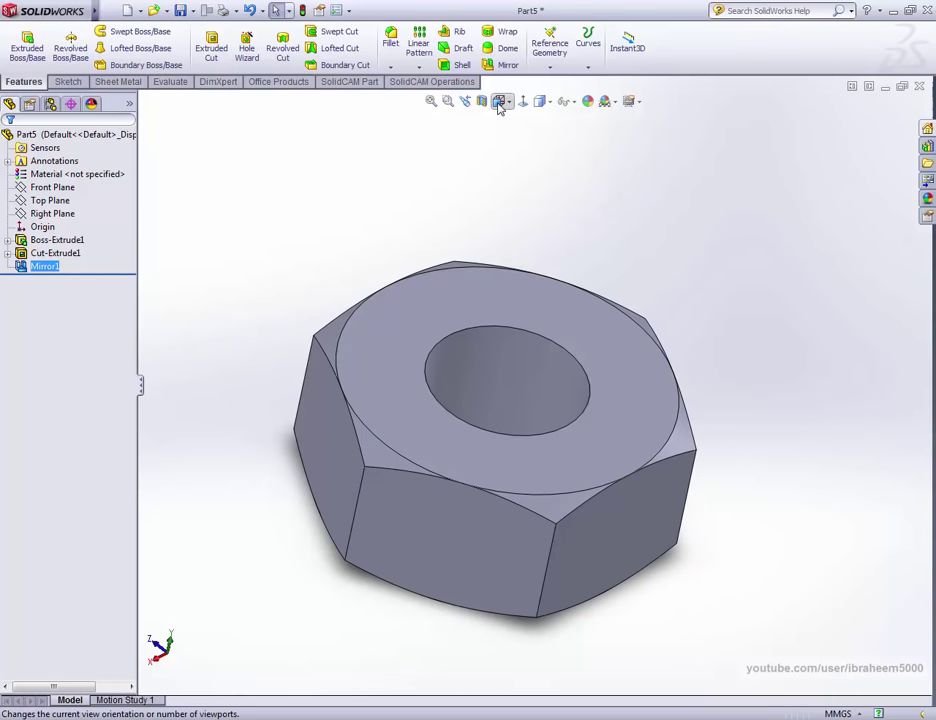
left_click(499, 101)
left_click(539, 125)
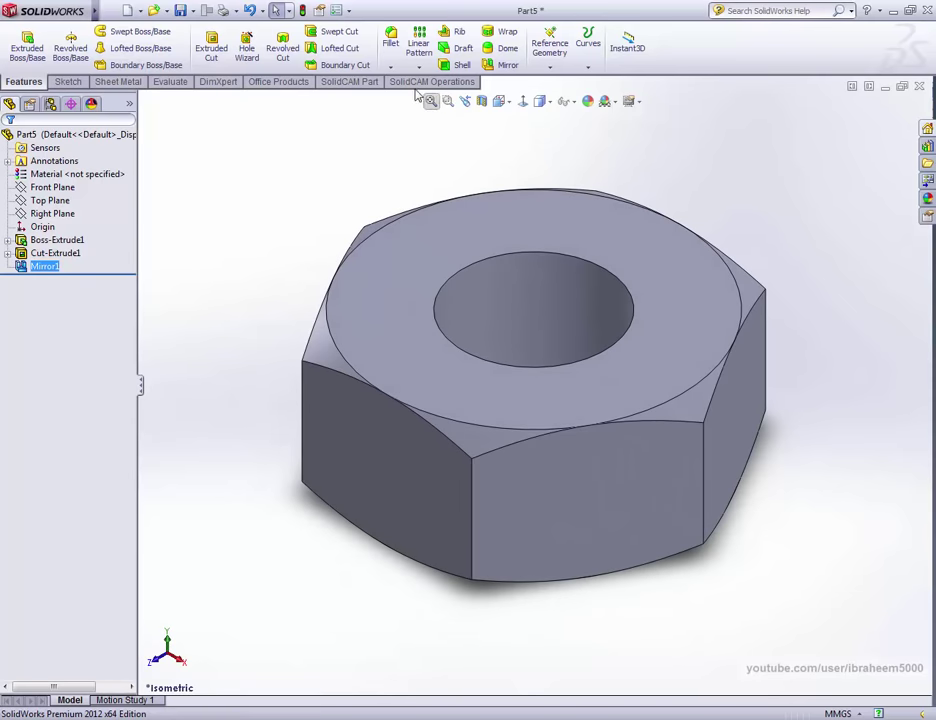
left_click(390, 66)
Step: Chamfer the hole's top and bottom edges at 0.50 mm and 45°
left_click(418, 99)
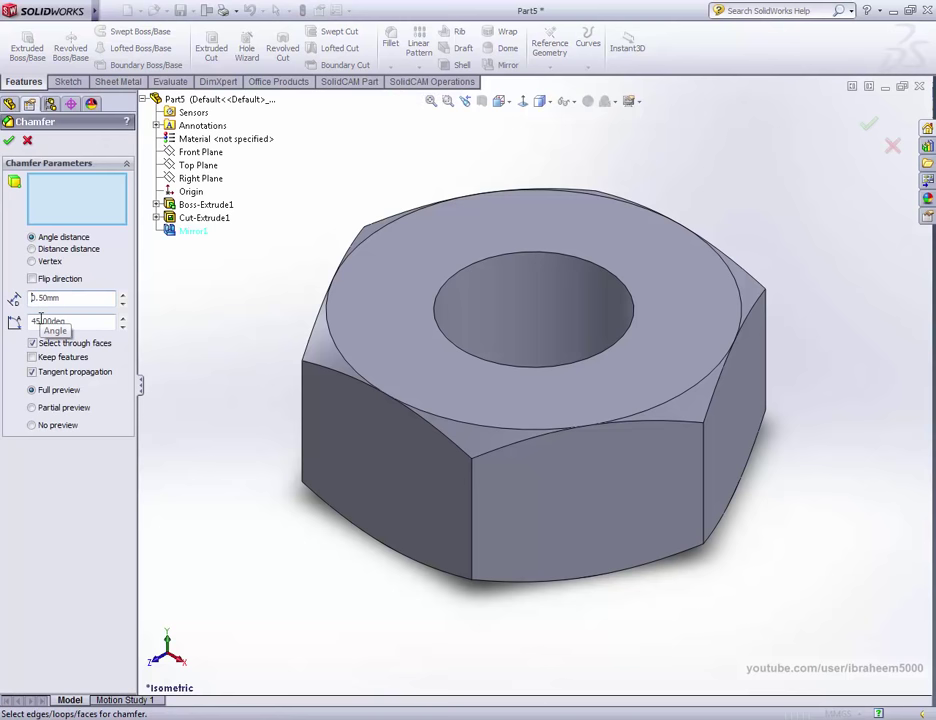
left_click(508, 260)
middle_click_drag(564, 535, 580, 365)
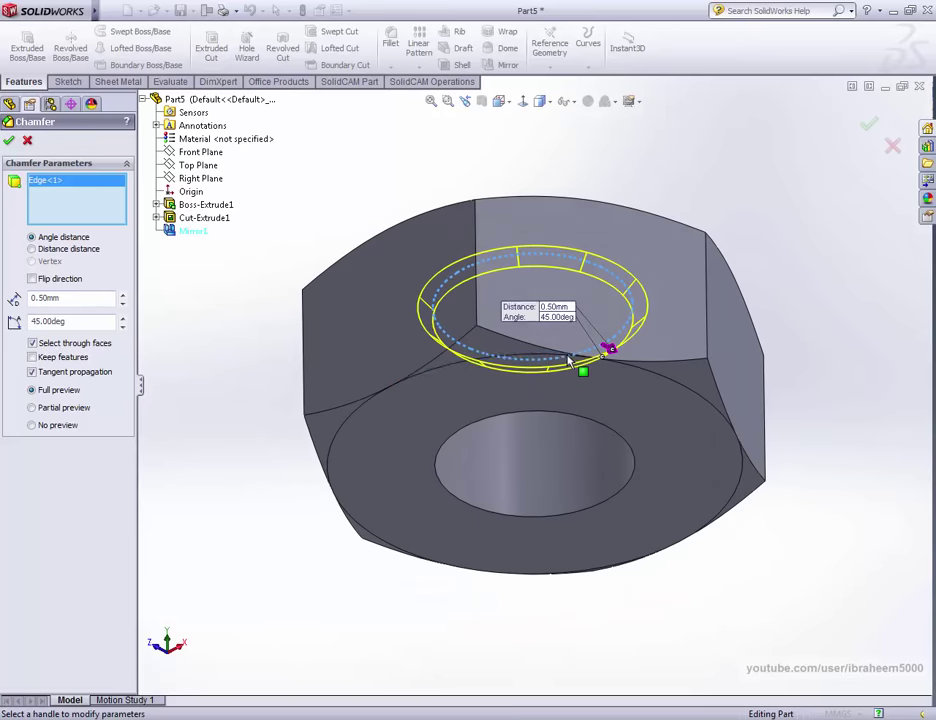
left_click(578, 424)
middle_click_drag(627, 200, 722, 289)
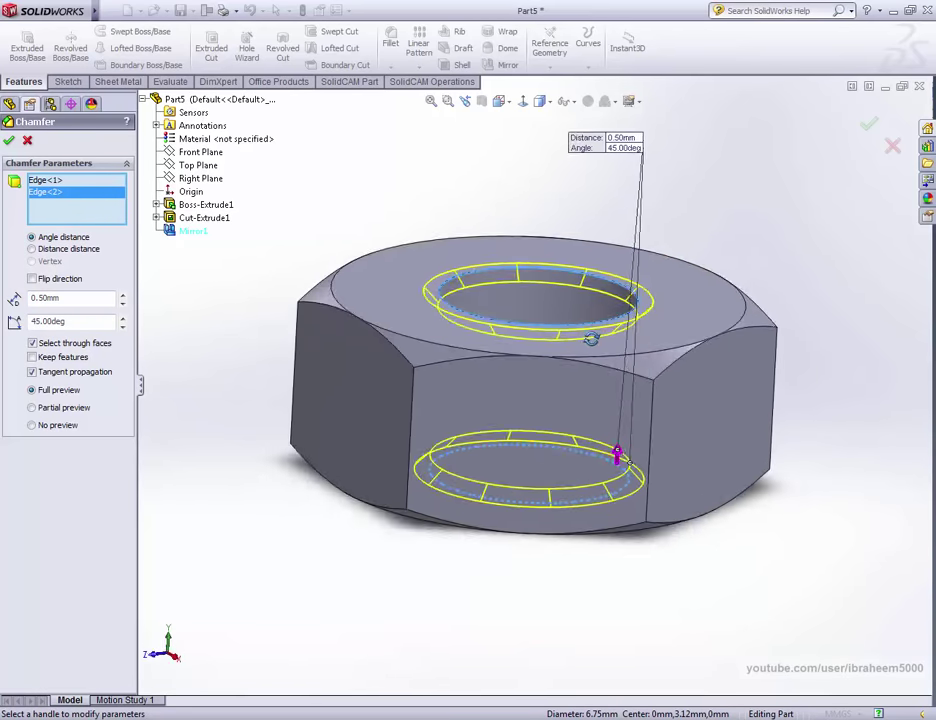
left_click(869, 124)
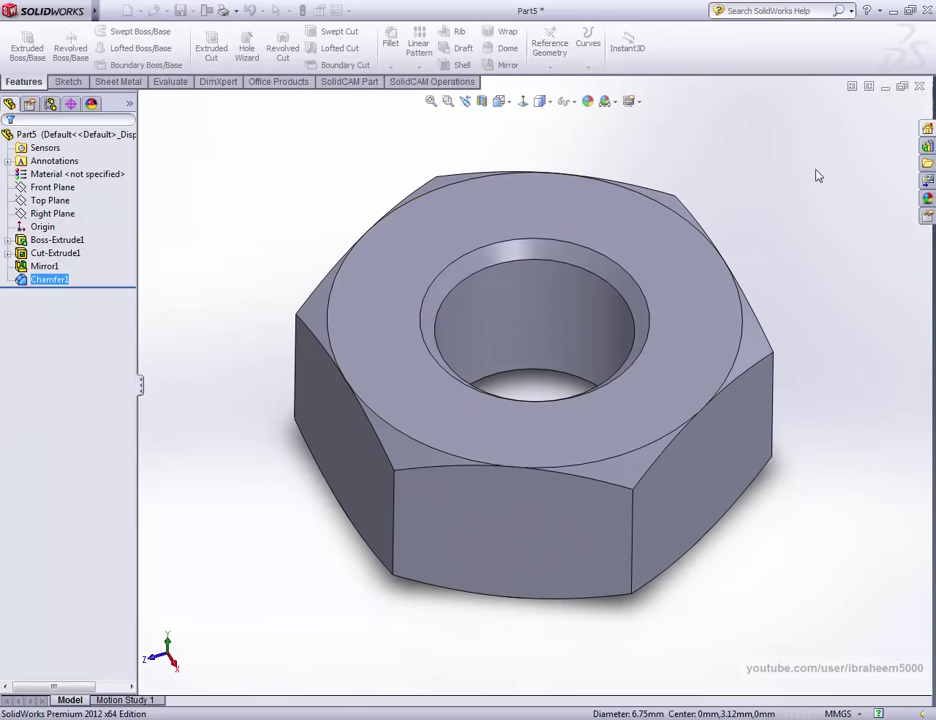
left_click(629, 421)
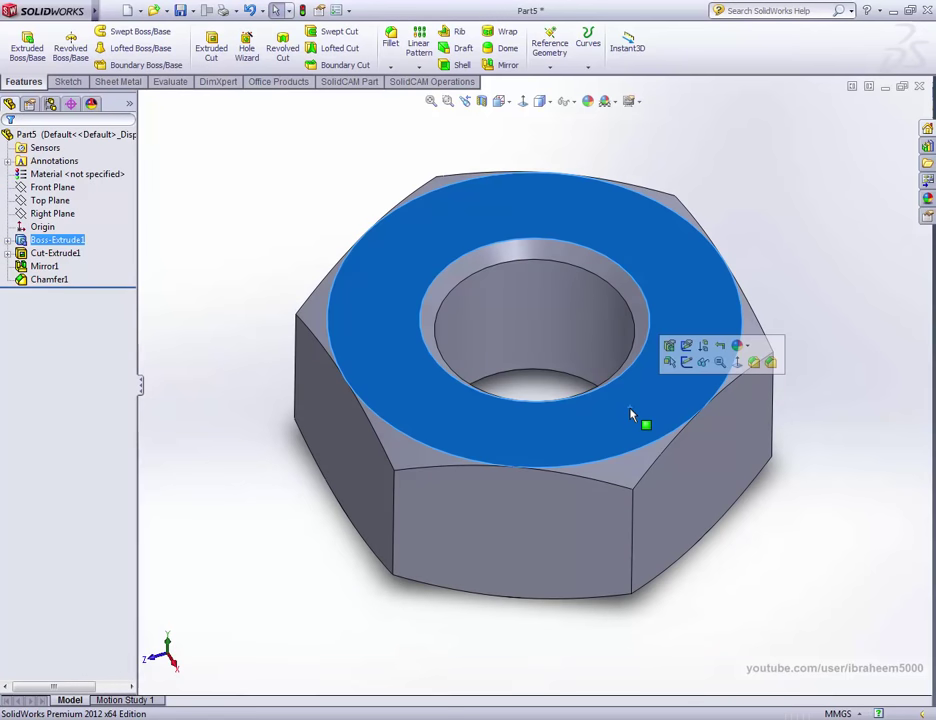
Step: Sketch a radius 3.875 circle centred on the origin on the nut's top face
left_click(68, 81)
left_click(116, 32)
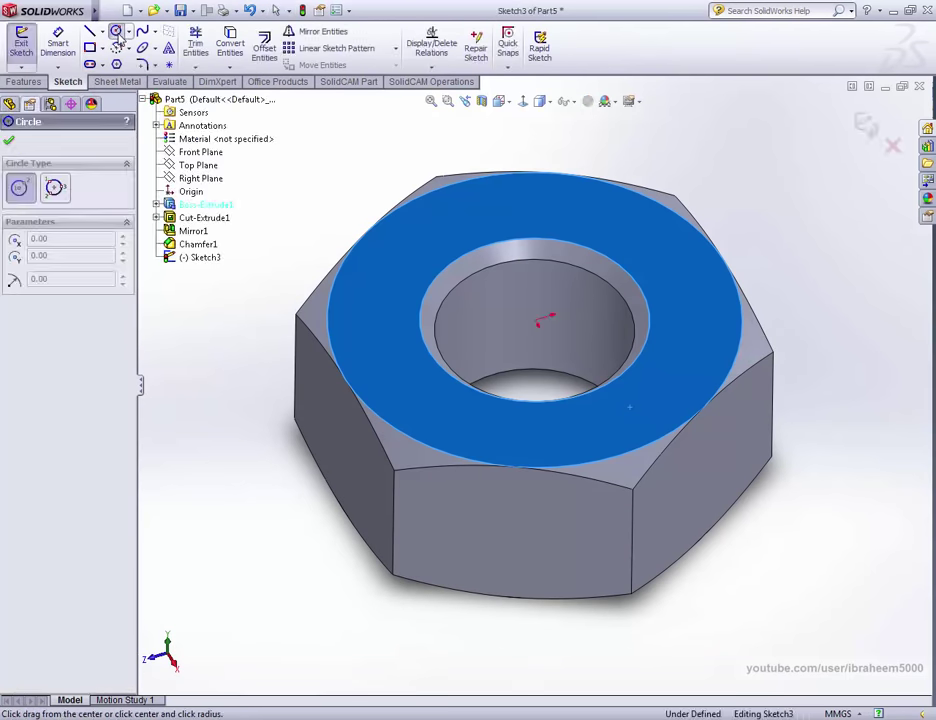
left_click(523, 100)
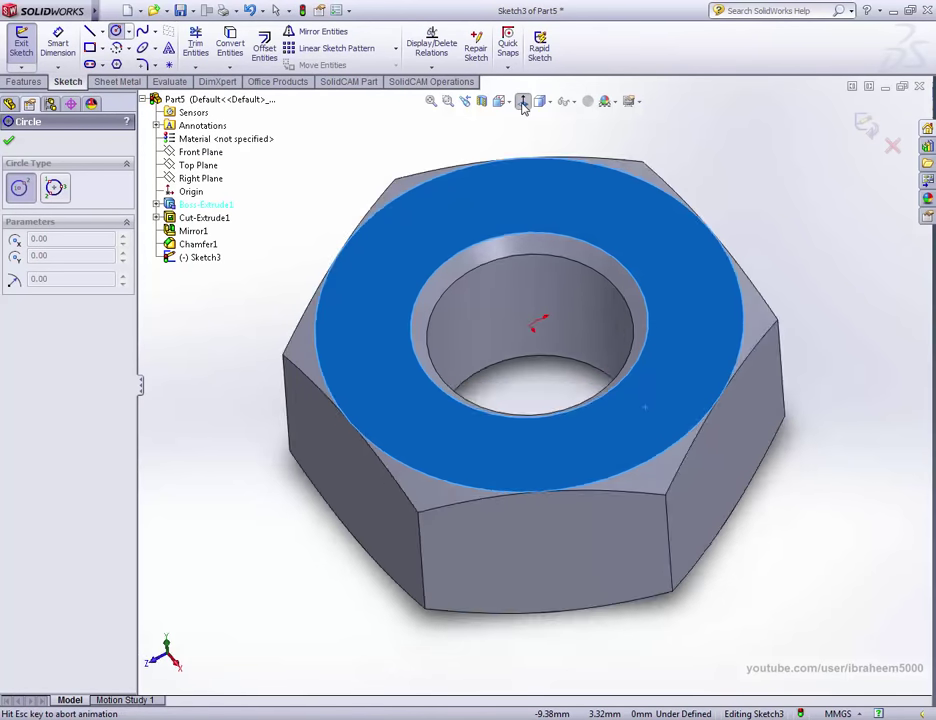
left_click(535, 385)
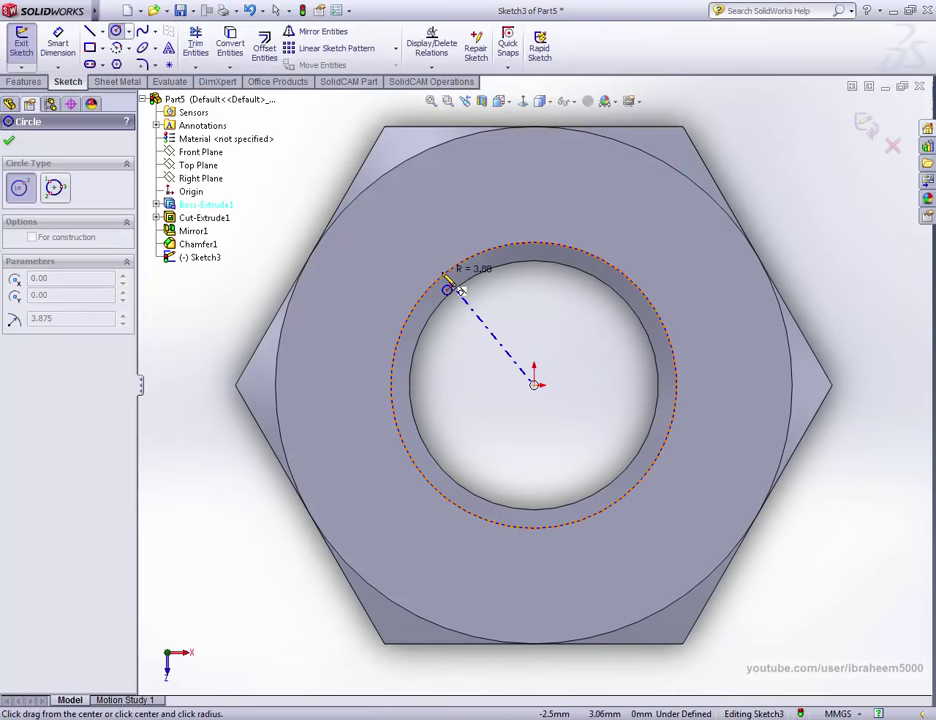
left_click(447, 289)
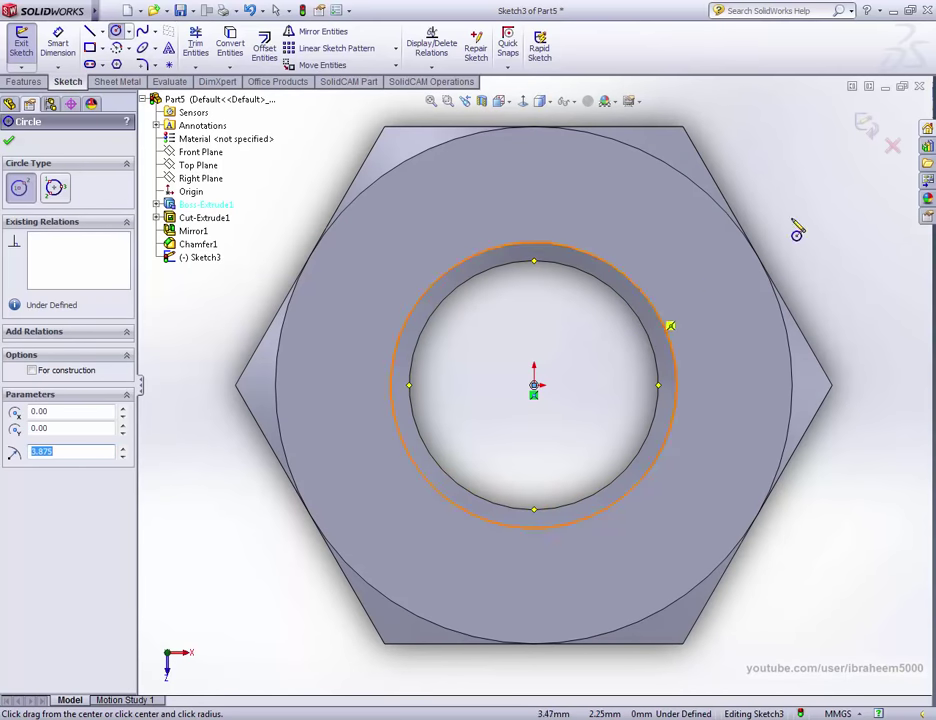
middle_click_drag(742, 338, 614, 197)
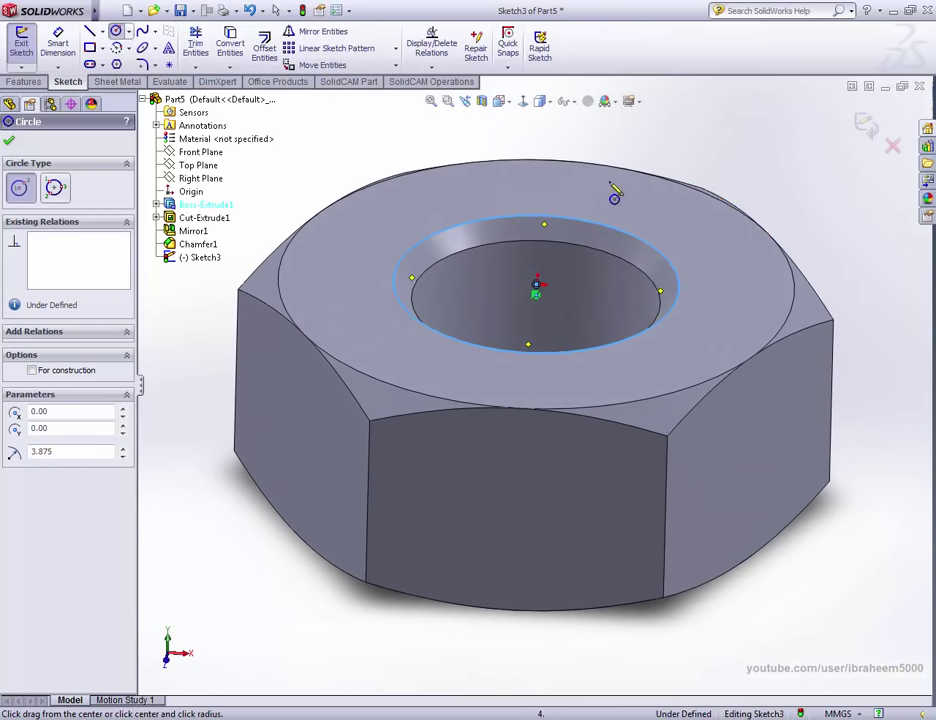
left_click(26, 83)
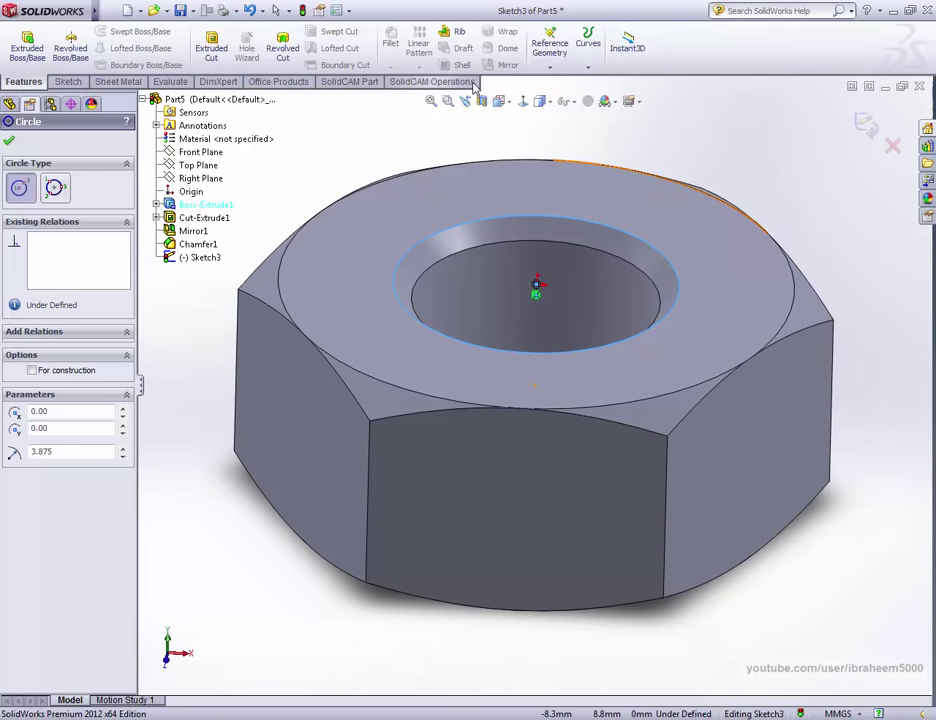
Step: Start a helix on the hole circle, reversed downward, with 1.25 mm pitch and 0° start angle
left_click(588, 45)
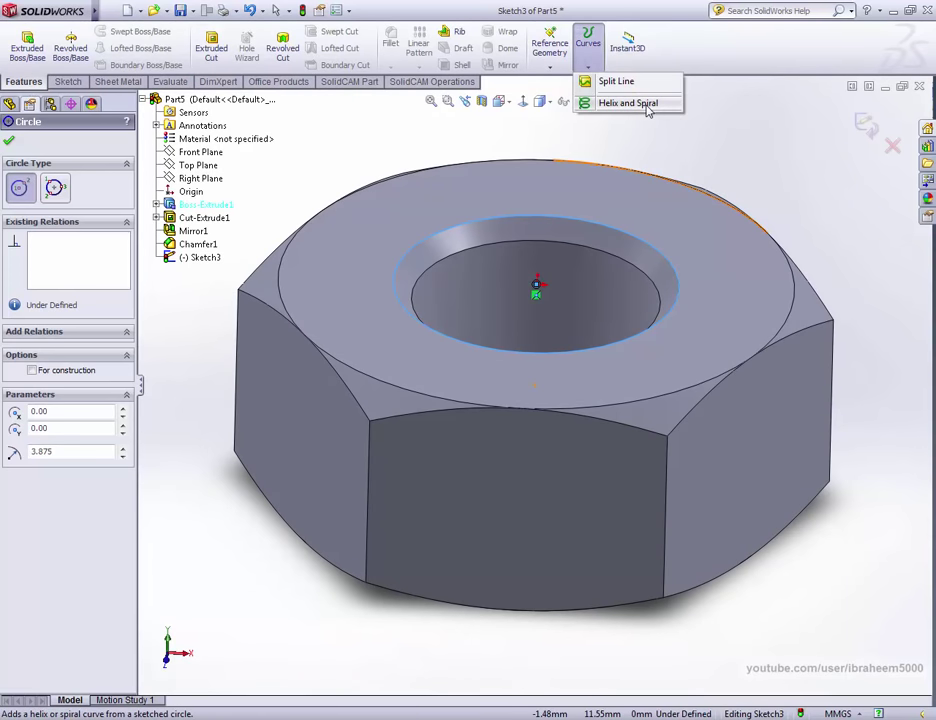
left_click(628, 103)
key("f")
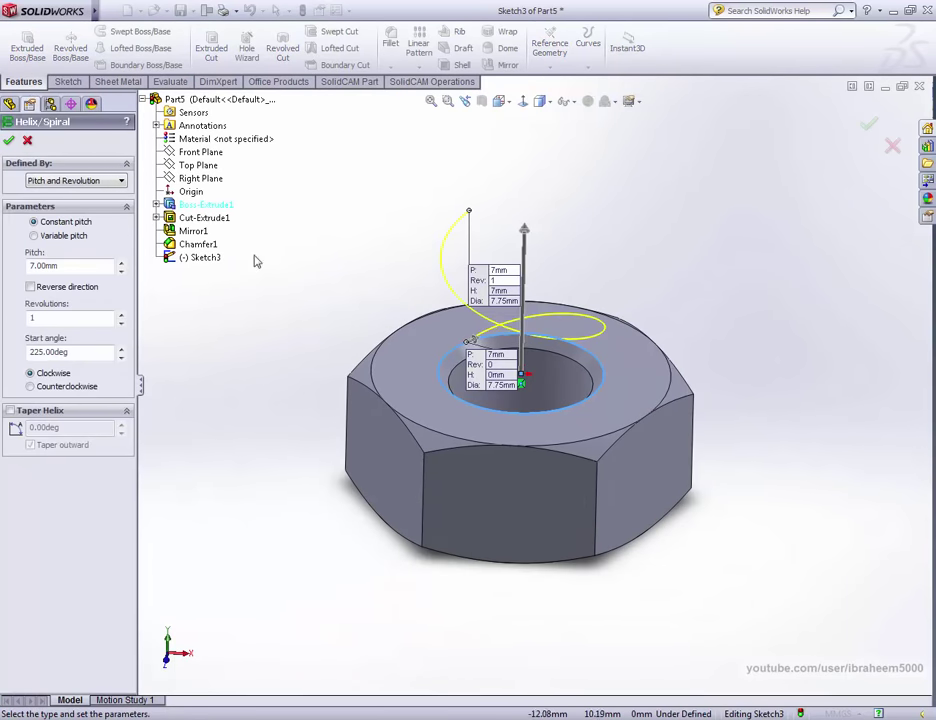
left_click(31, 287)
type("1.25")
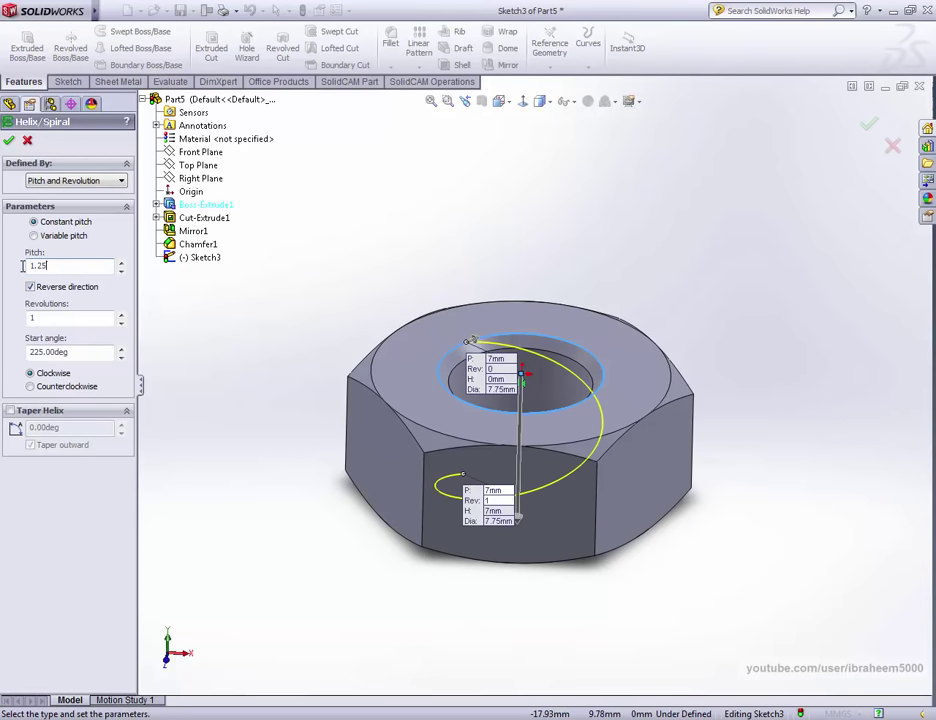
key("Return")
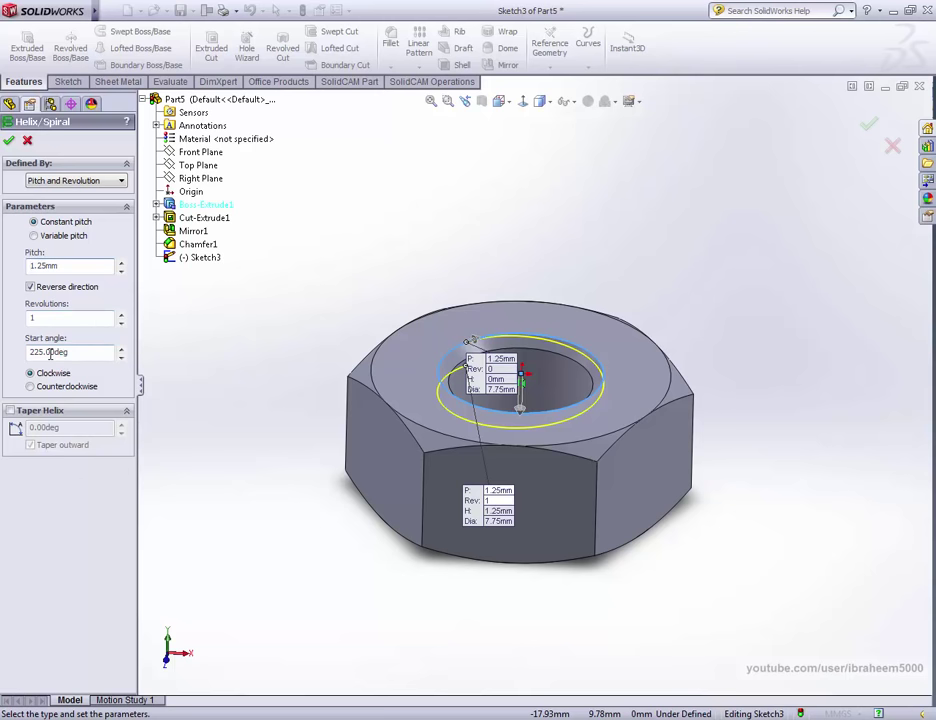
type("0")
key("Return")
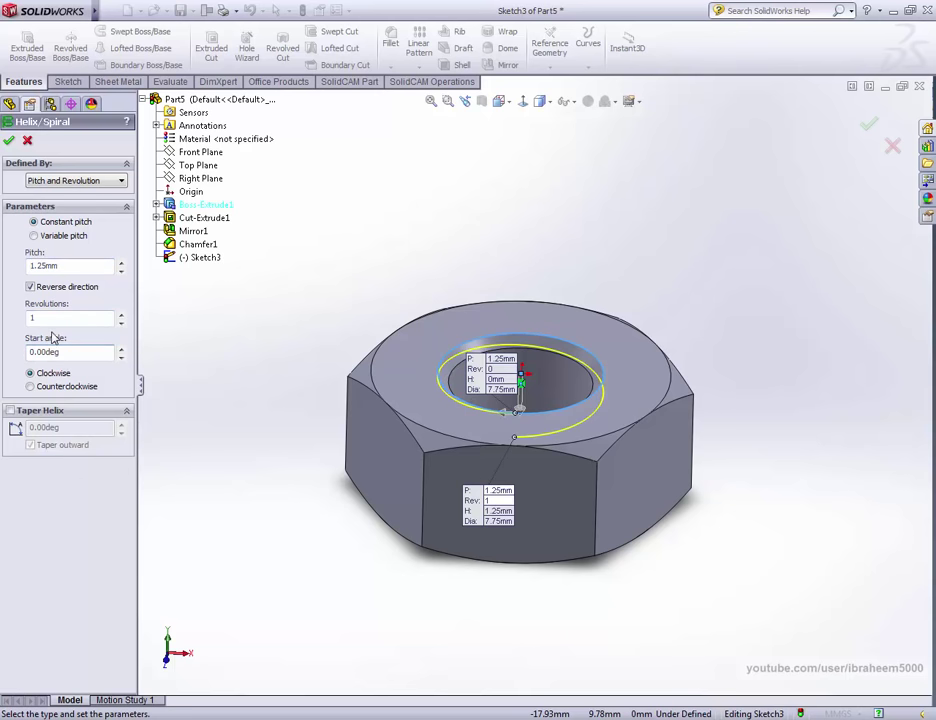
Step: Raise the helix to 6 revolutions, accept it, and inspect it from several sides
left_click(122, 315)
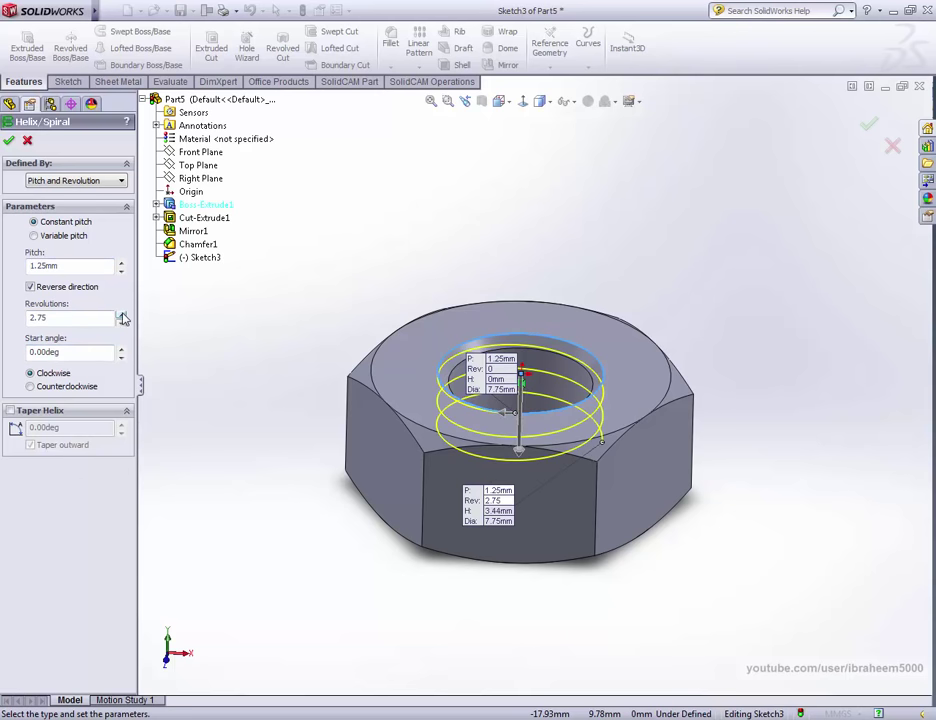
left_click(122, 315)
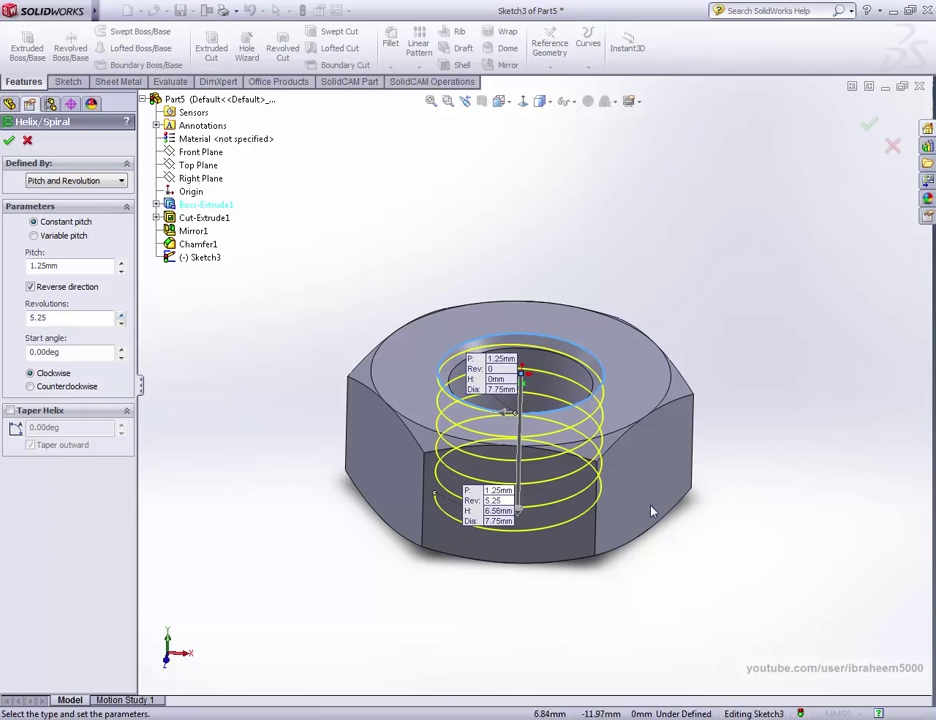
middle_click_drag(651, 512, 648, 428)
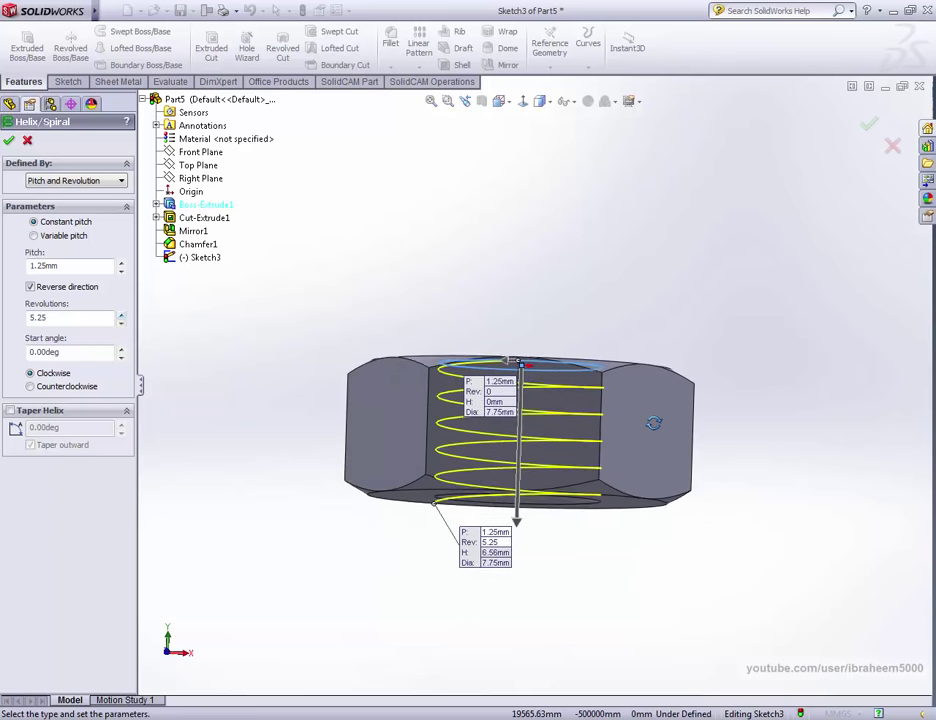
left_click(122, 318)
left_click(122, 318)
mouse_move(551, 455)
middle_mouse_down()
mouse_move(591, 441)
mouse_move(541, 484)
mouse_move(660, 309)
middle_mouse_up()
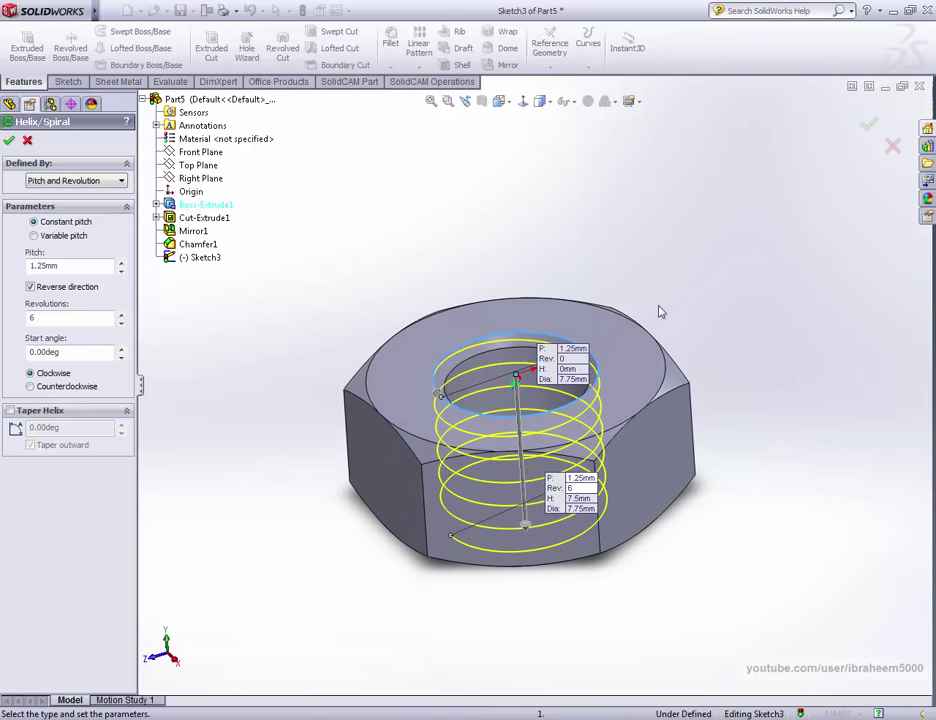
left_click(866, 130)
mouse_move(648, 380)
middle_mouse_down()
mouse_move(553, 451)
mouse_move(665, 242)
middle_mouse_up()
mouse_move(568, 453)
middle_mouse_down()
mouse_move(514, 324)
mouse_move(453, 380)
middle_mouse_up()
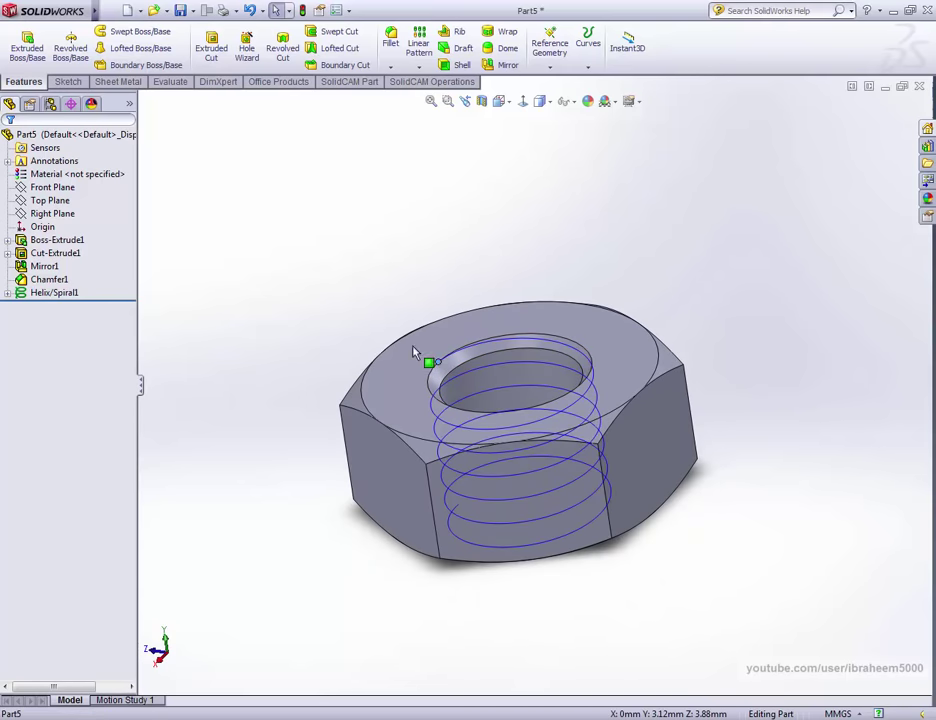
Step: Select the Right Plane, view it normal-to, and zoom in on the helix
left_click(60, 204)
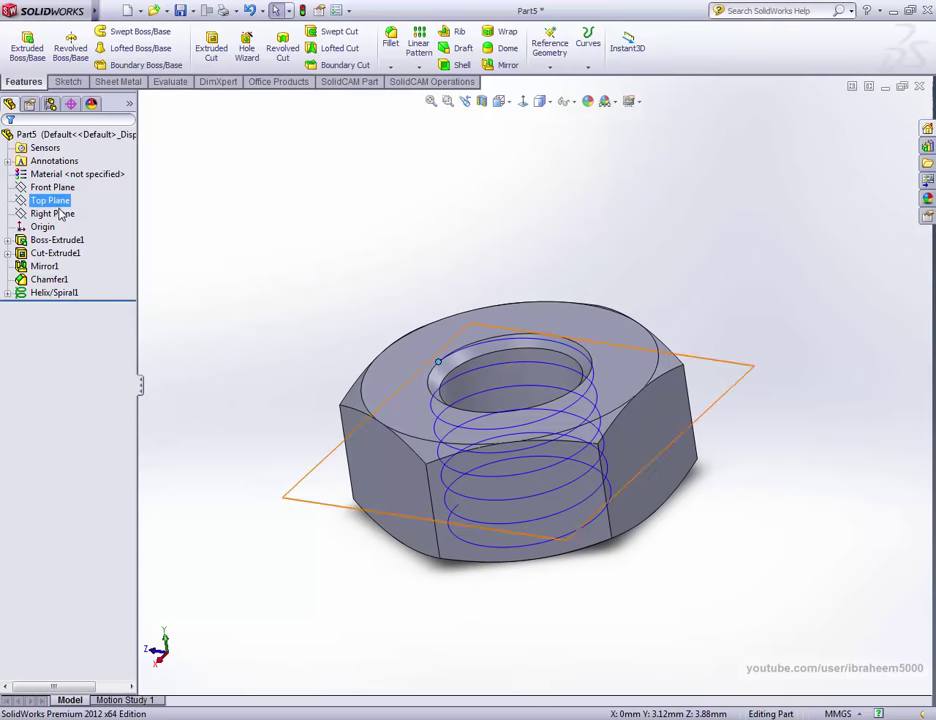
left_click(60, 213)
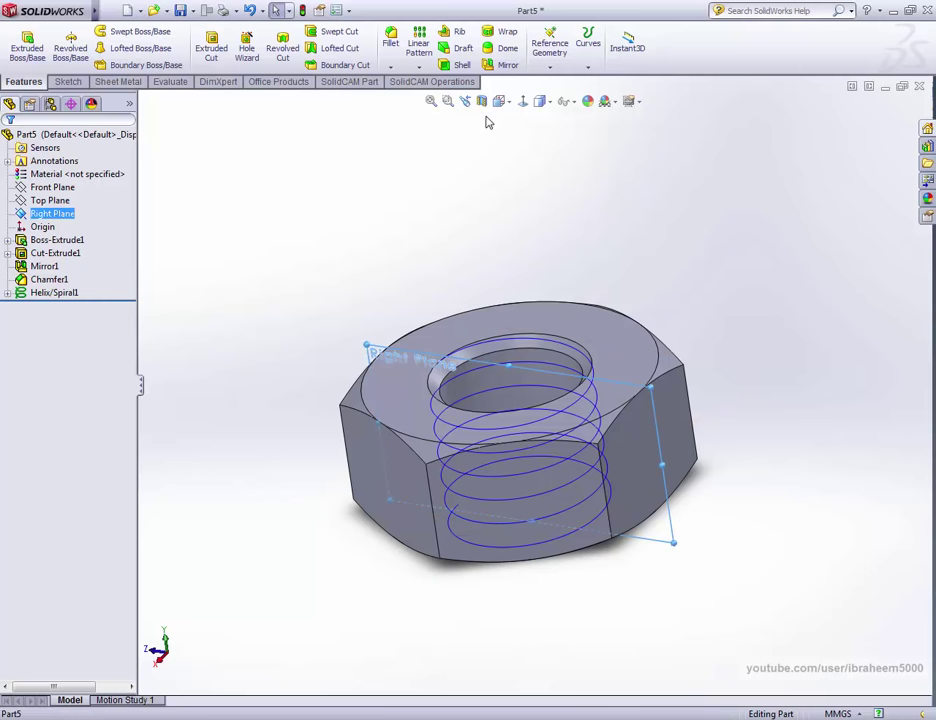
left_click(520, 101)
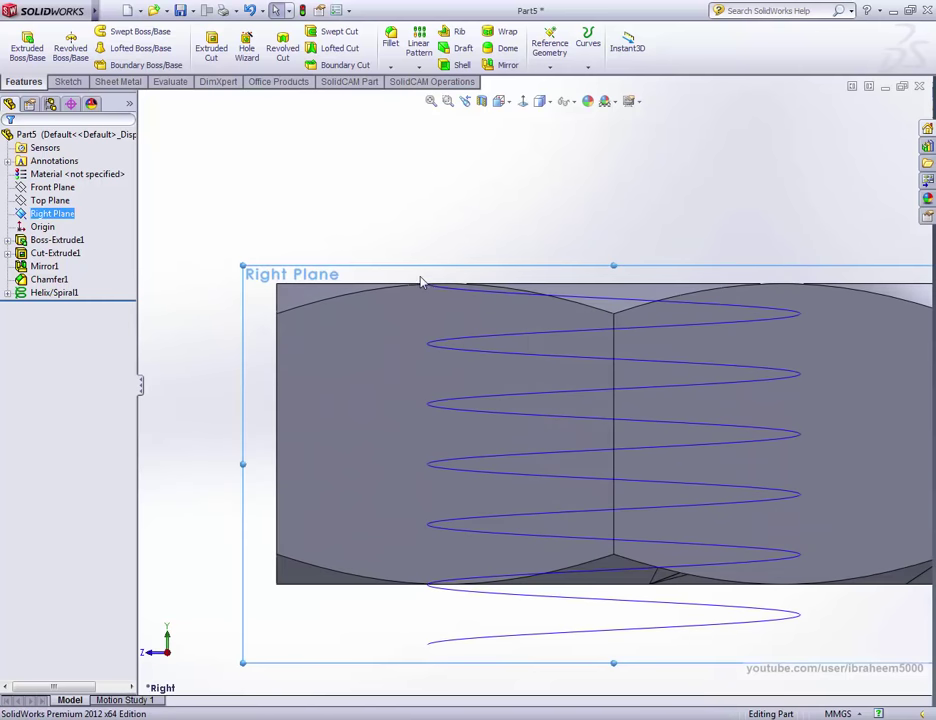
scroll(450, 278, "down", 4)
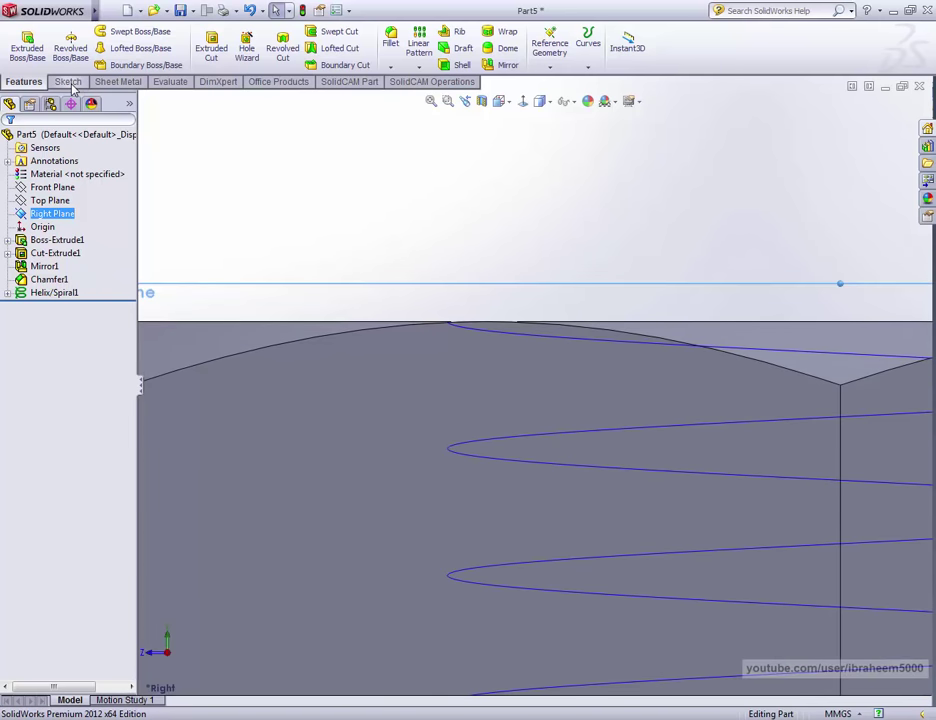
left_click(68, 82)
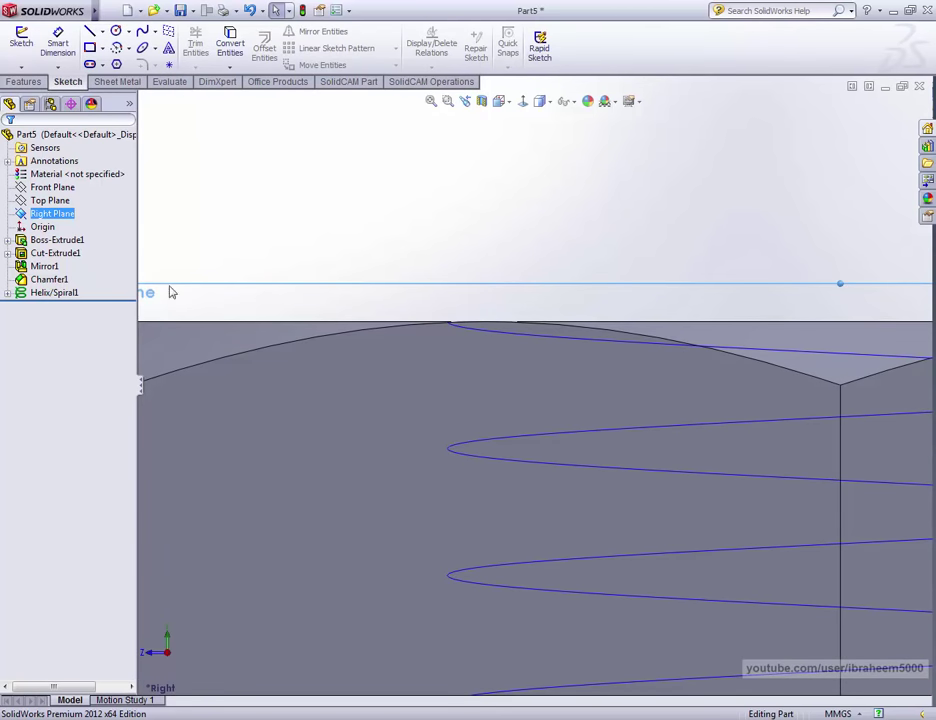
Step: Check the nut dimension table and Acme thread diagram in the browser
key("alt+Tab")
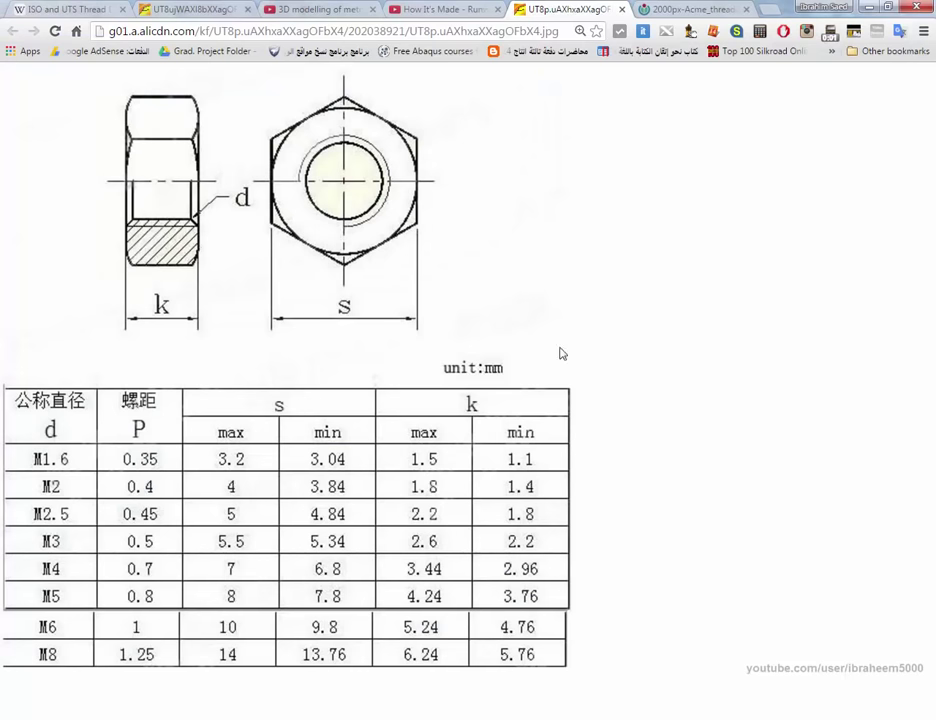
left_click(707, 6)
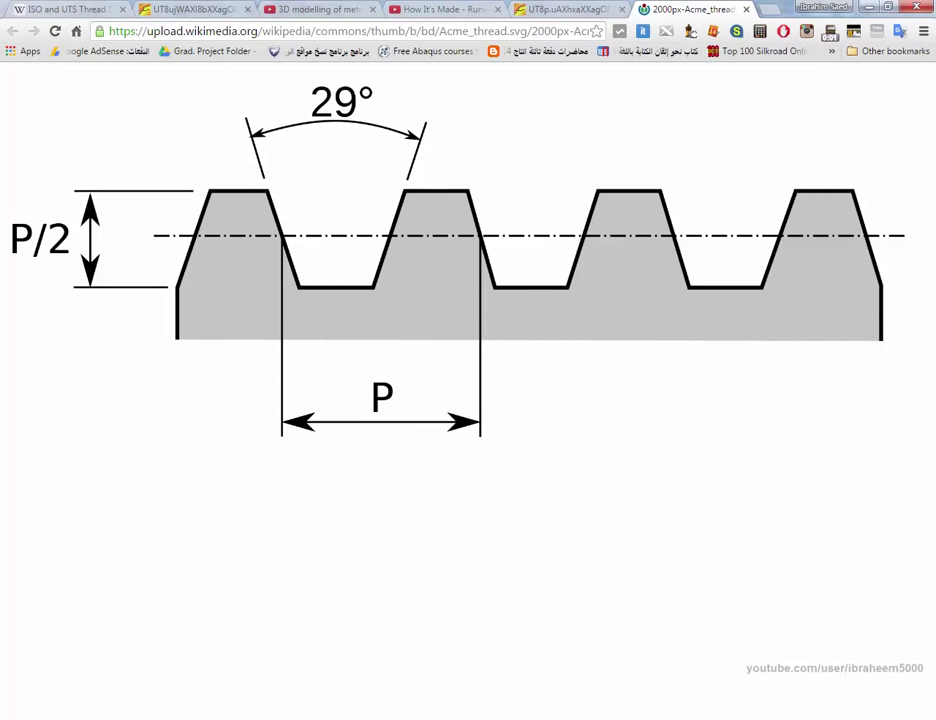
key("alt+Tab")
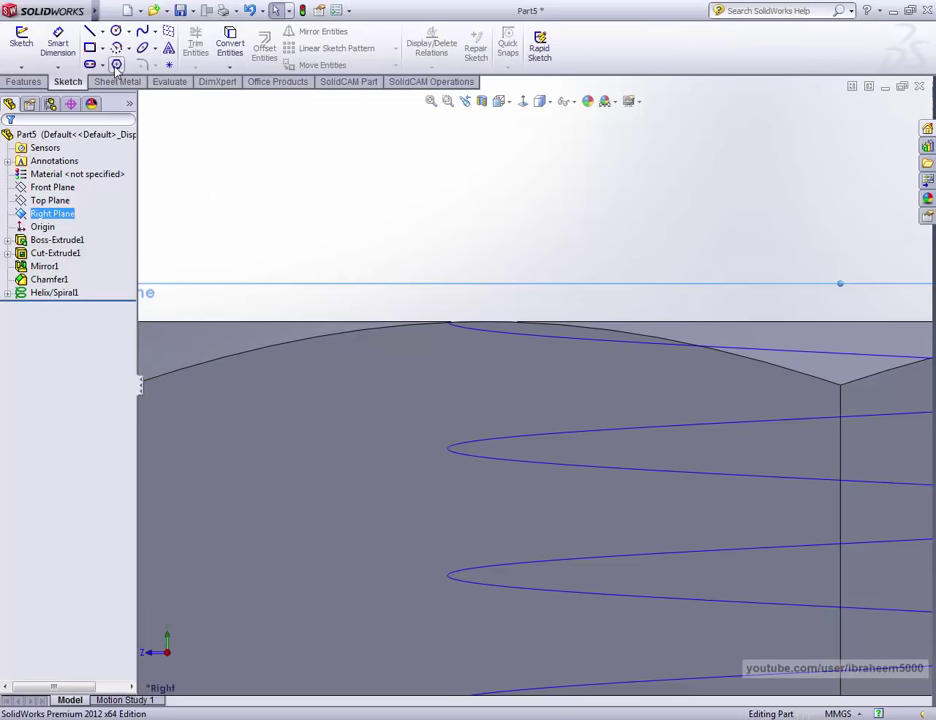
Step: Draw a closed trapezoid on the Right Plane with slanted top and bottom edges and vertical sides
left_click(90, 31)
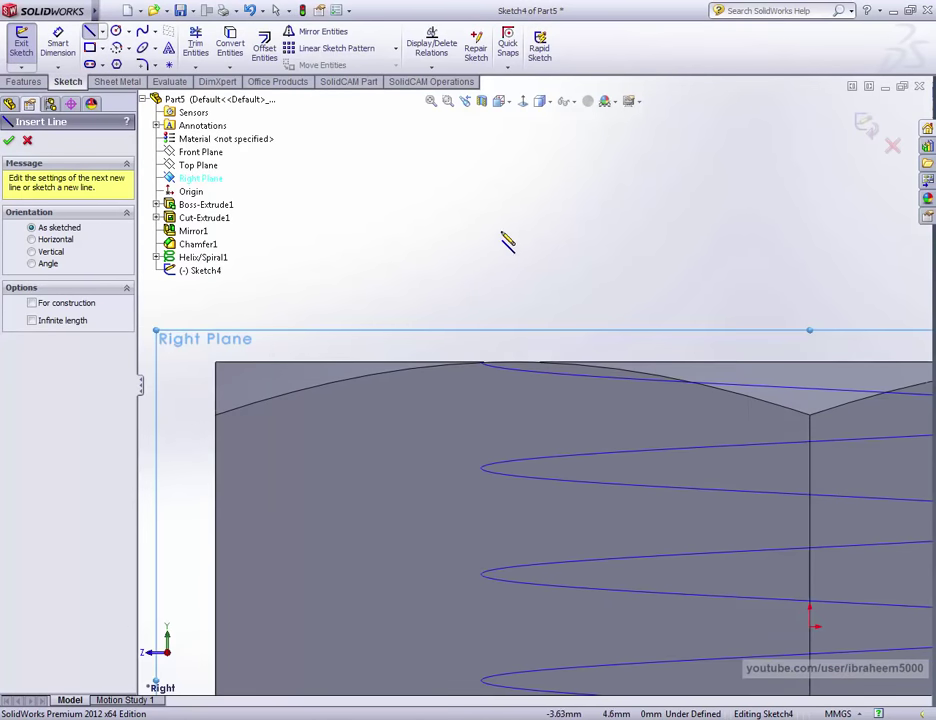
left_click(494, 213)
left_click(443, 247)
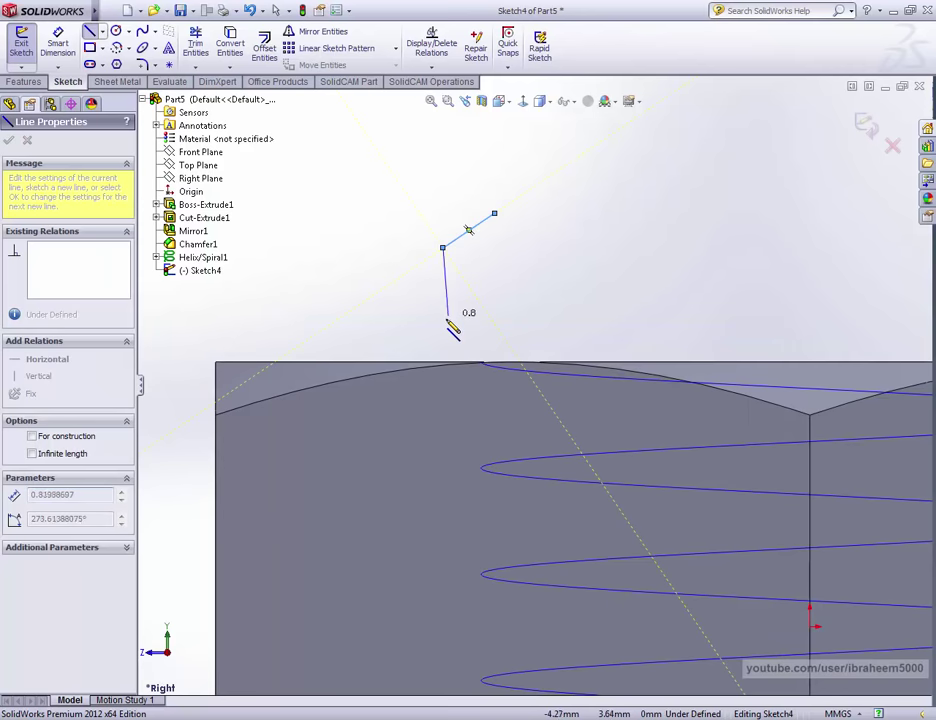
left_click(443, 321)
left_click(494, 332)
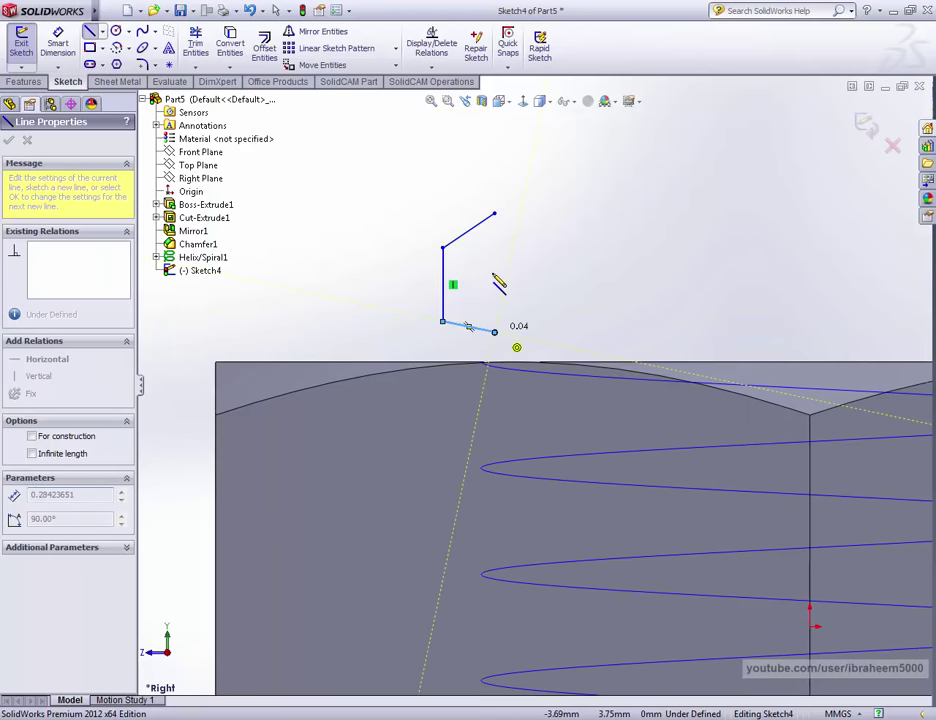
left_click(496, 215)
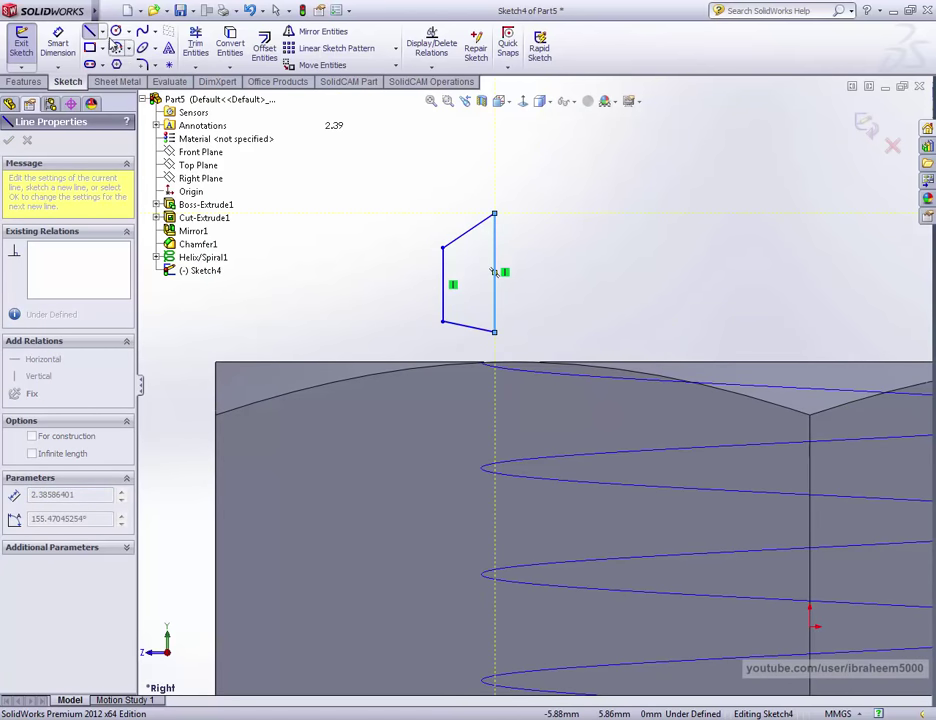
Step: Switch the line type to construction Centerline
left_click(98, 31)
left_click(100, 56)
scroll(468, 245, "down", 5)
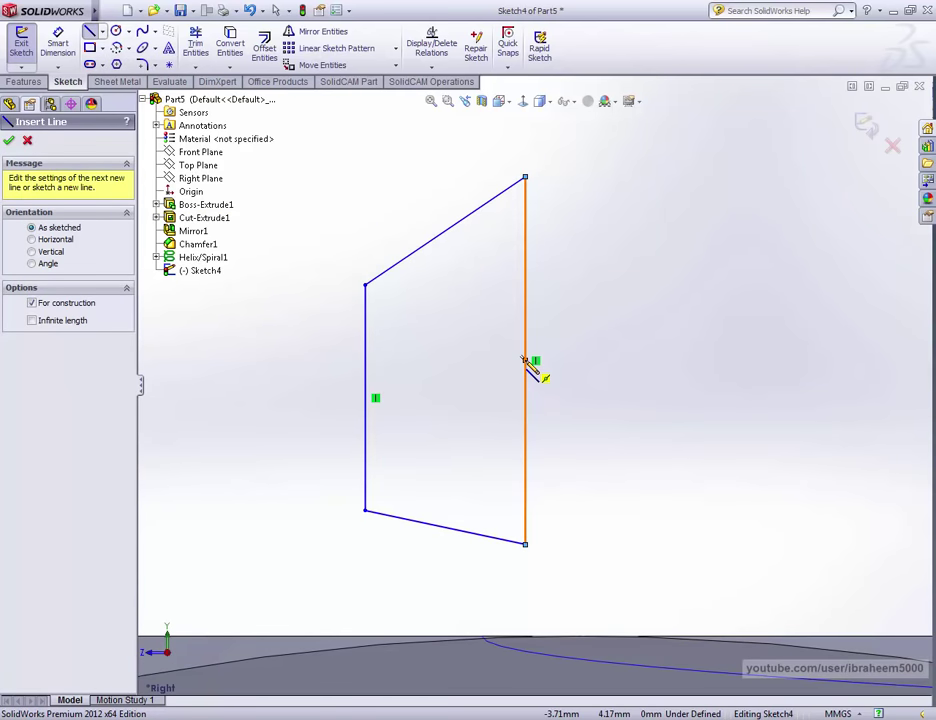
Step: Draw centerlines between the side-edge midpoints and between the top and bottom edges
left_click(524, 360)
left_click(366, 398)
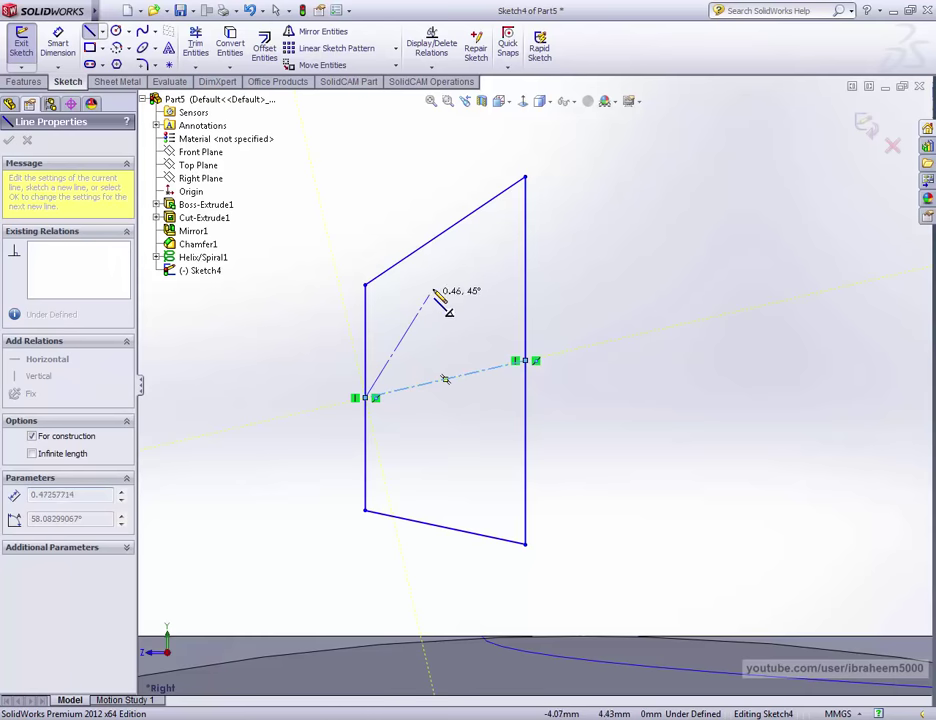
key("Escape")
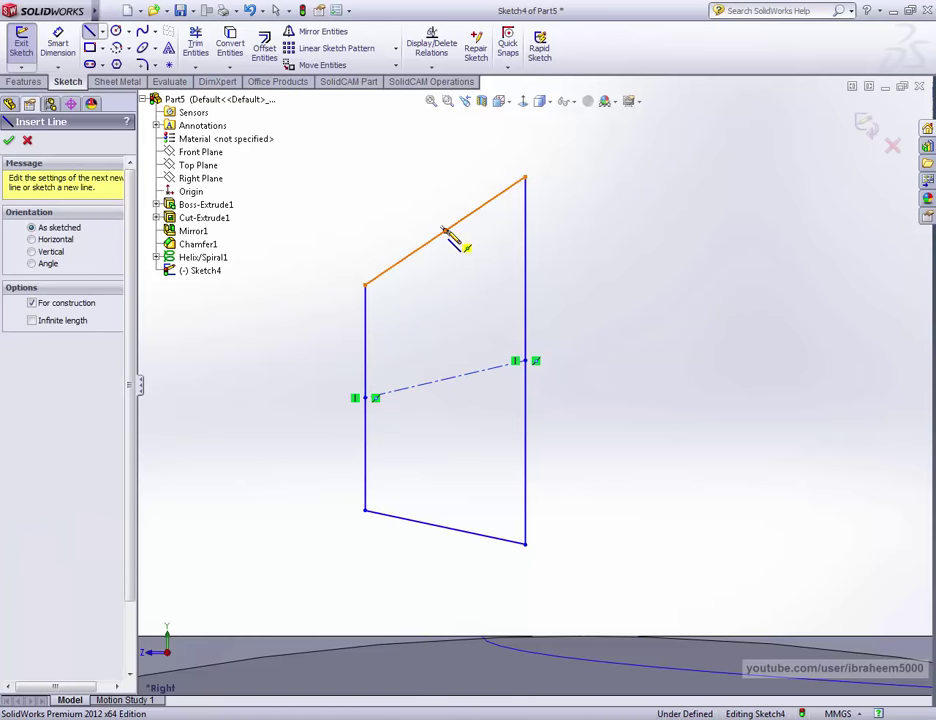
left_click(445, 232)
left_click(445, 526)
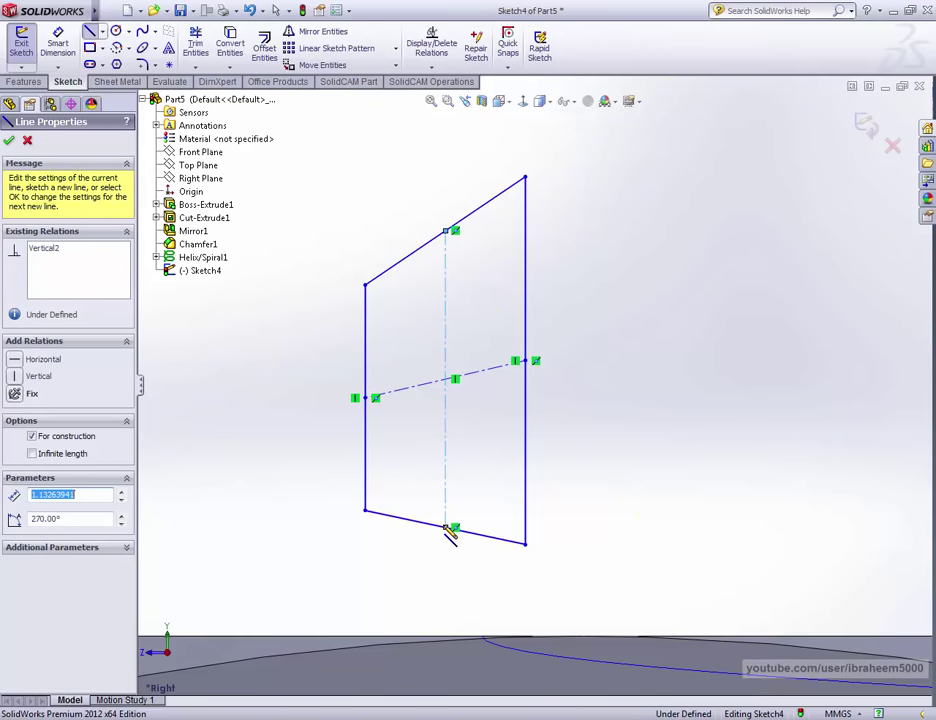
key("Escape")
key("Escape")
Step: Make the crosswise centerline exactly Horizontal and drag the profile's top-right corner upward
left_click(488, 369)
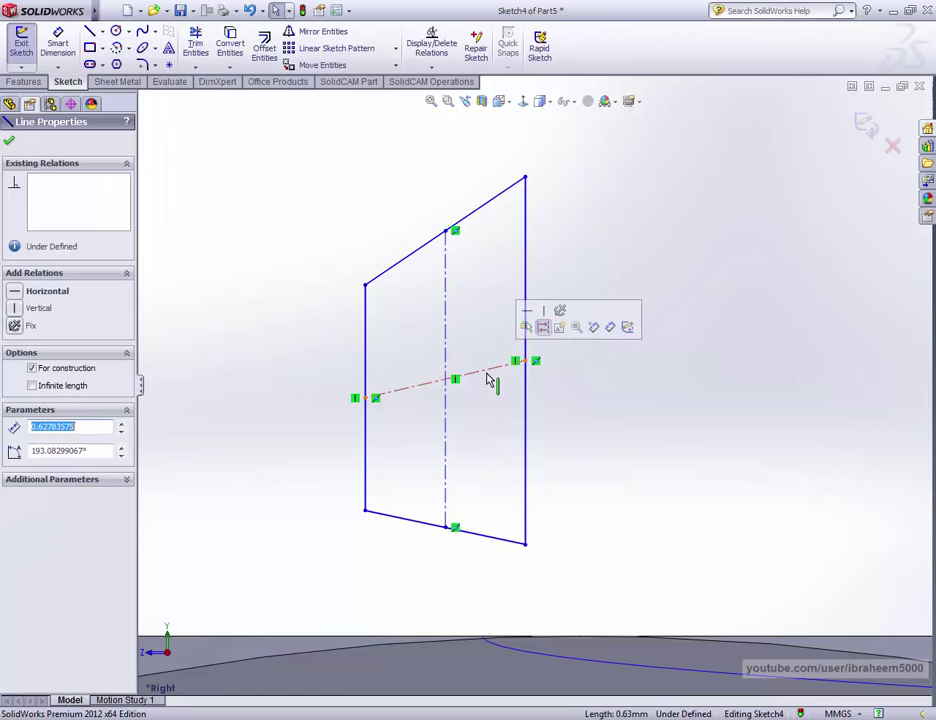
left_click(527, 311)
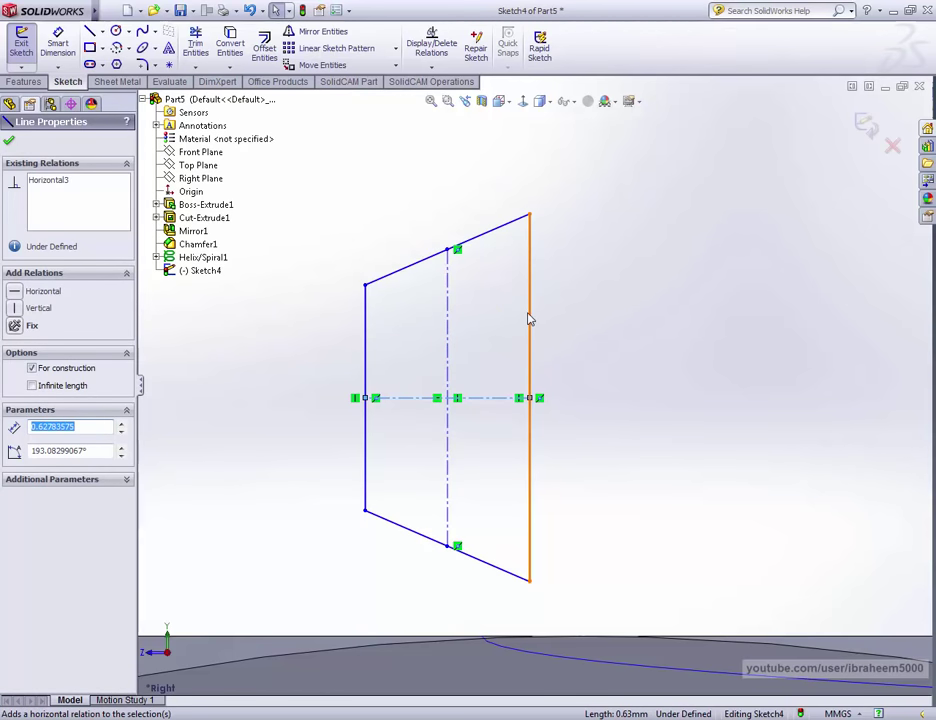
left_click(448, 326)
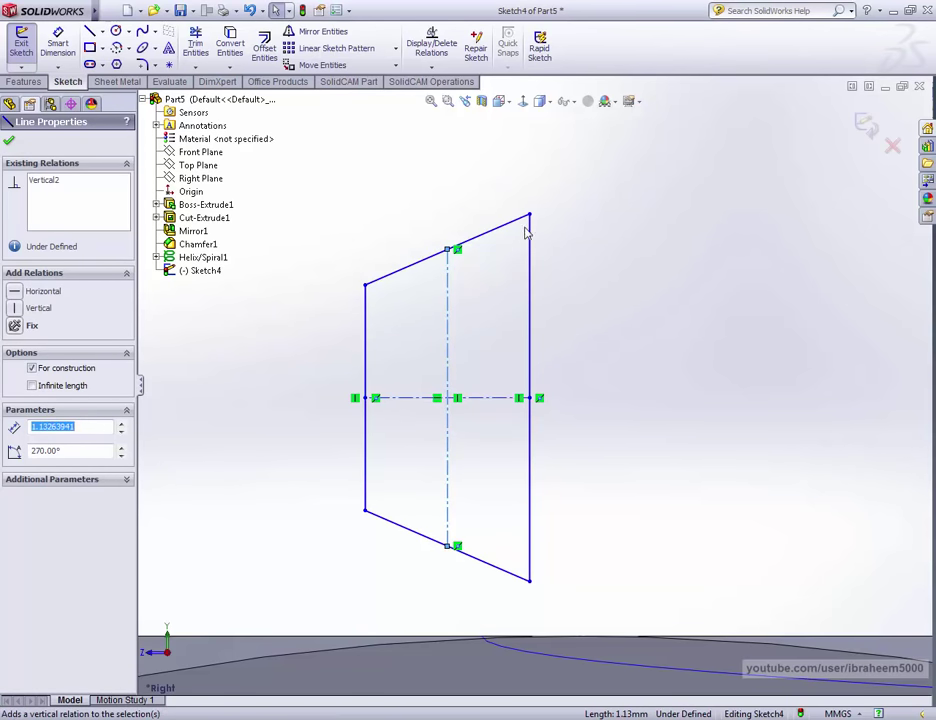
left_click_drag(533, 246, 529, 209)
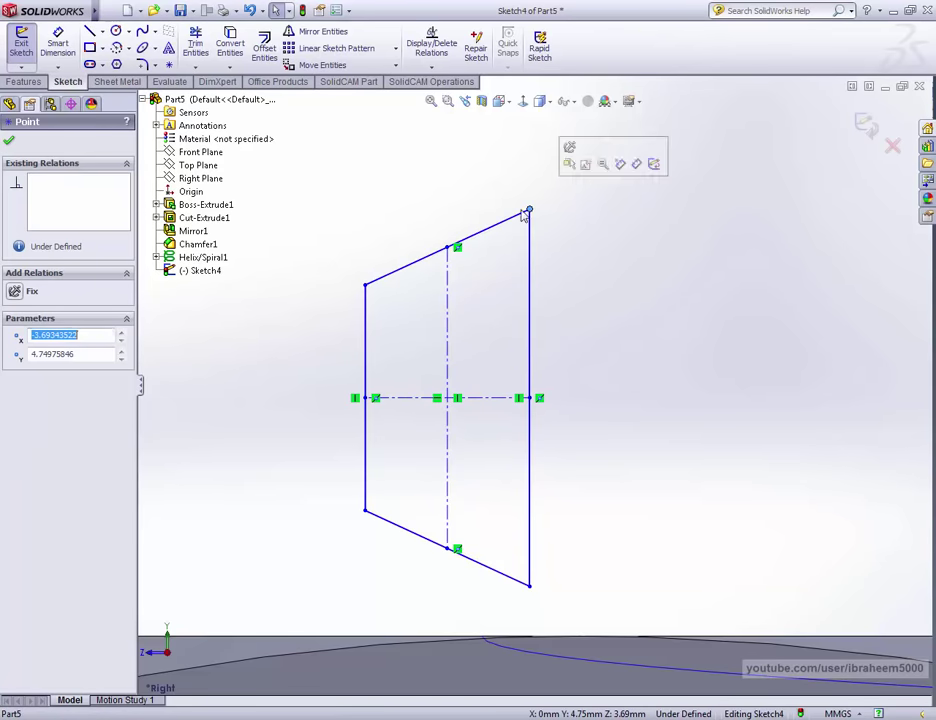
scroll(493, 296, "up", 3)
Step: Dimension the profile width and midpoint-to-midpoint height to 1.25/2 (0.625 mm) each
left_click(77, 50)
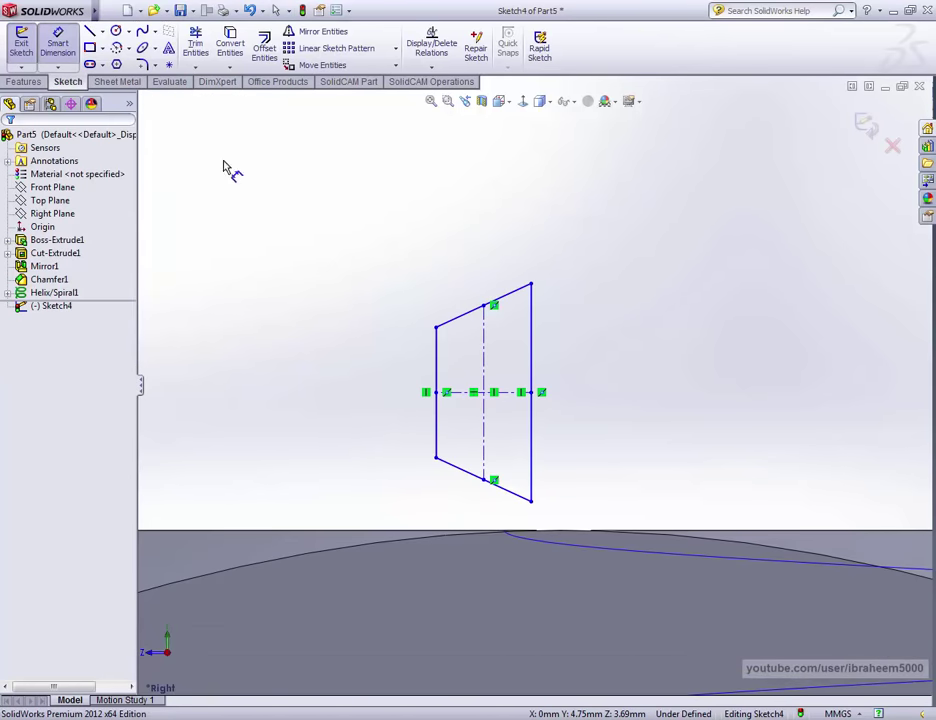
left_click(436, 358)
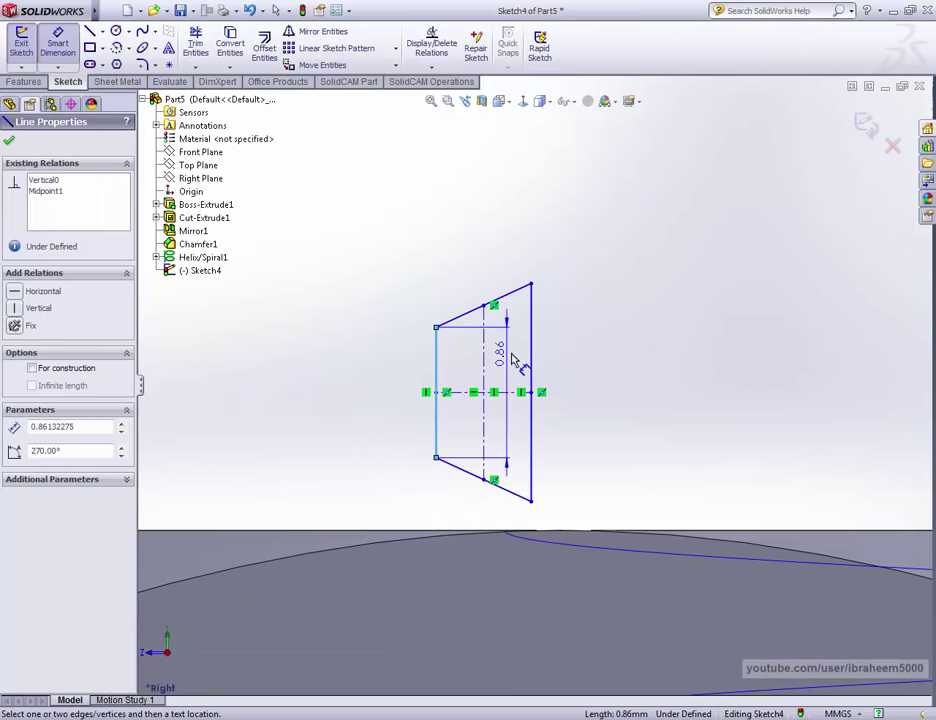
left_click(531, 362)
left_click(499, 240)
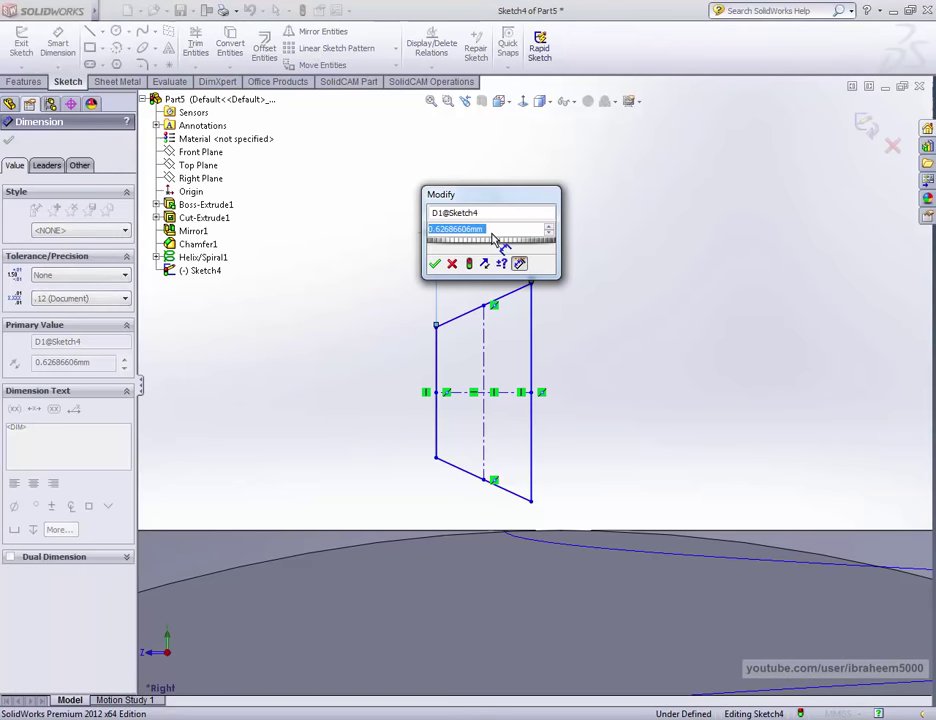
type("1.25/2")
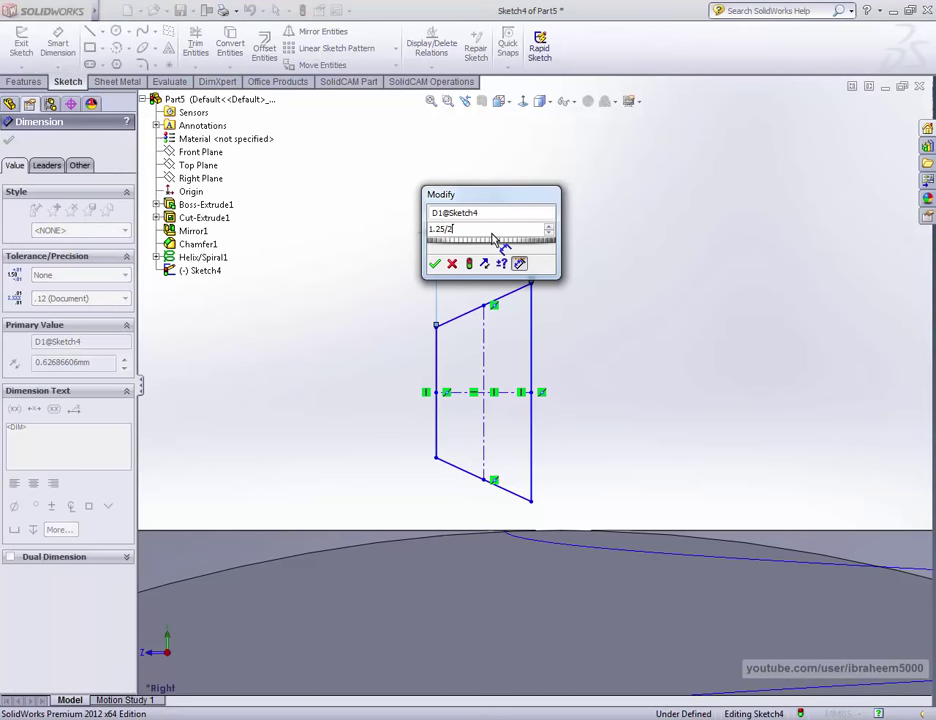
key("Return")
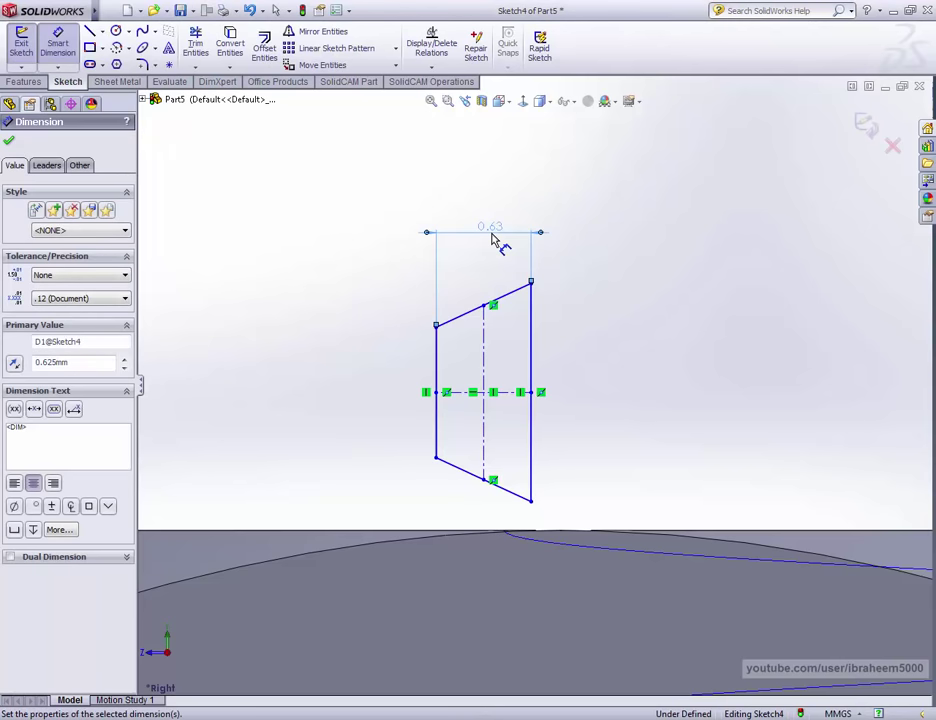
left_click(484, 307)
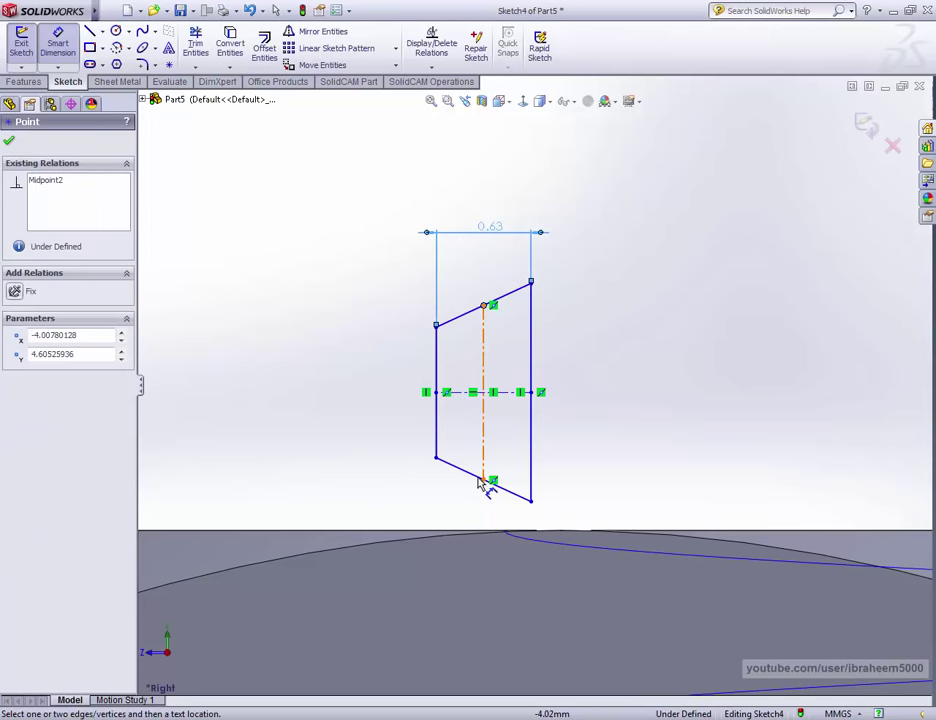
left_click(484, 482)
left_click(386, 400)
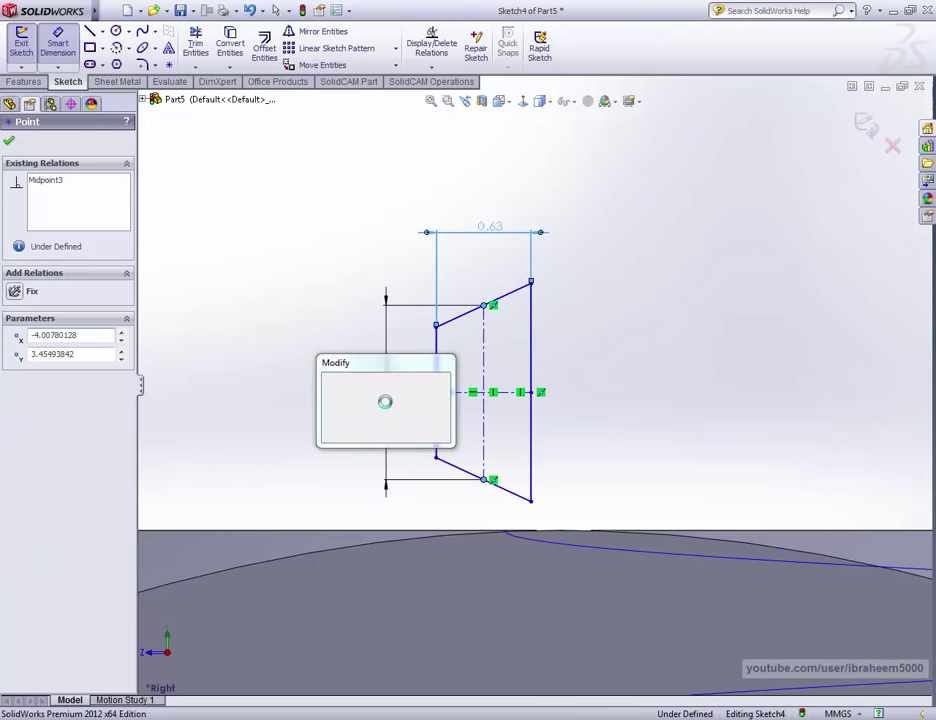
type("1.25")
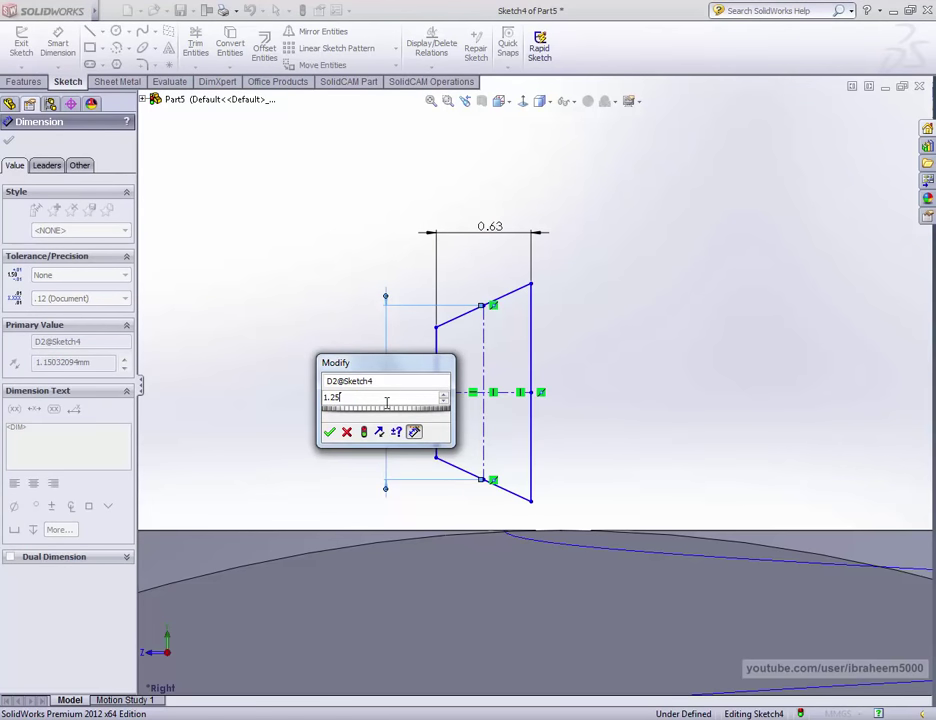
type("2")
key("Return")
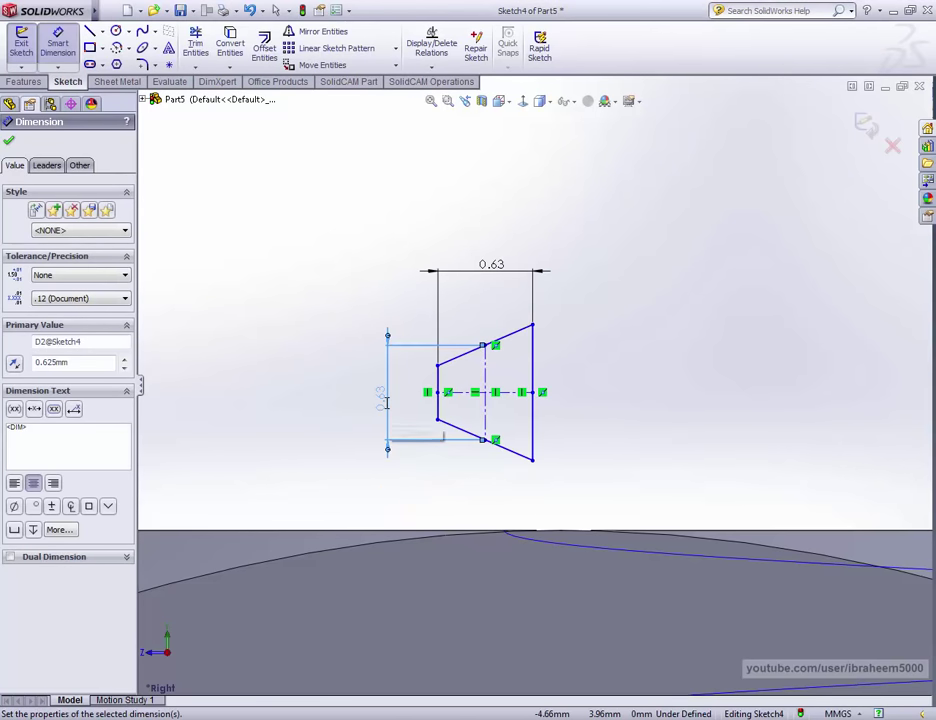
Step: Dimension the angle between the slanted flanks to 29°
left_click(520, 335)
left_click(521, 455)
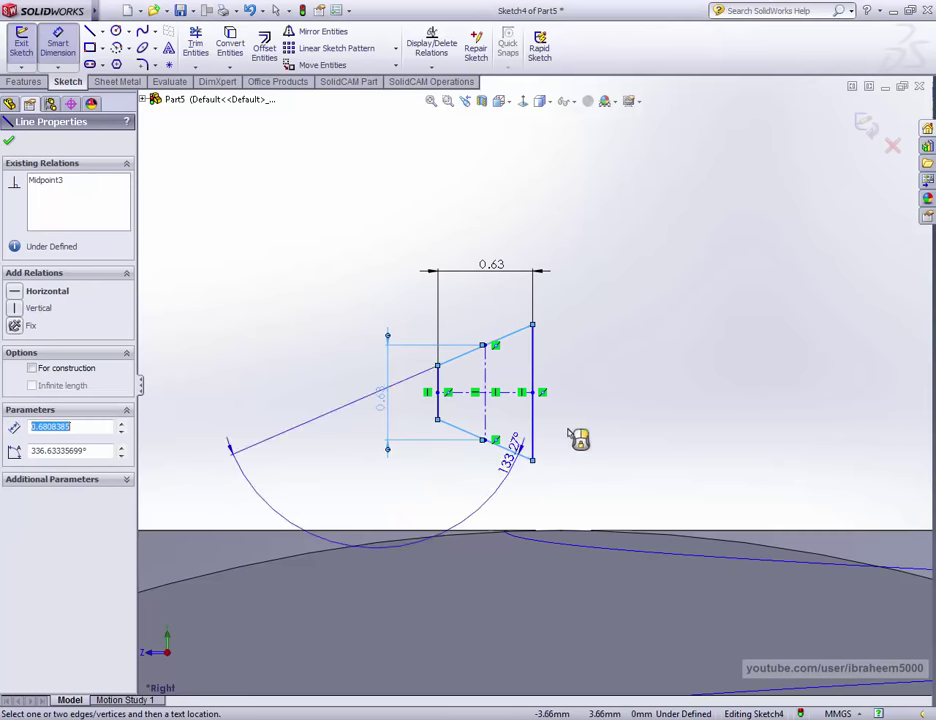
left_click(597, 395)
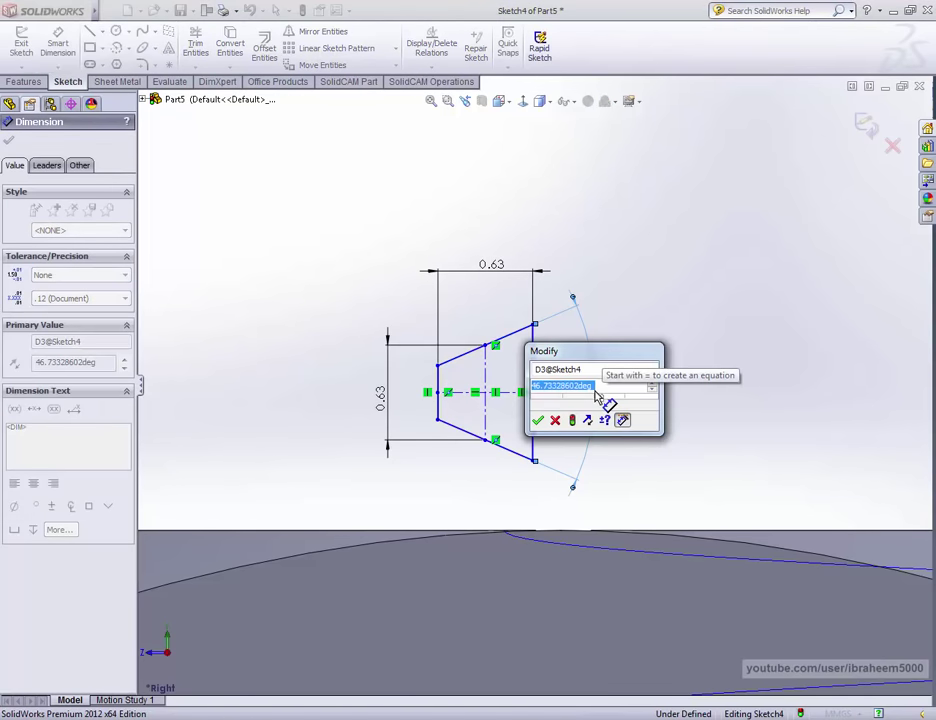
type("=")
key("Escape")
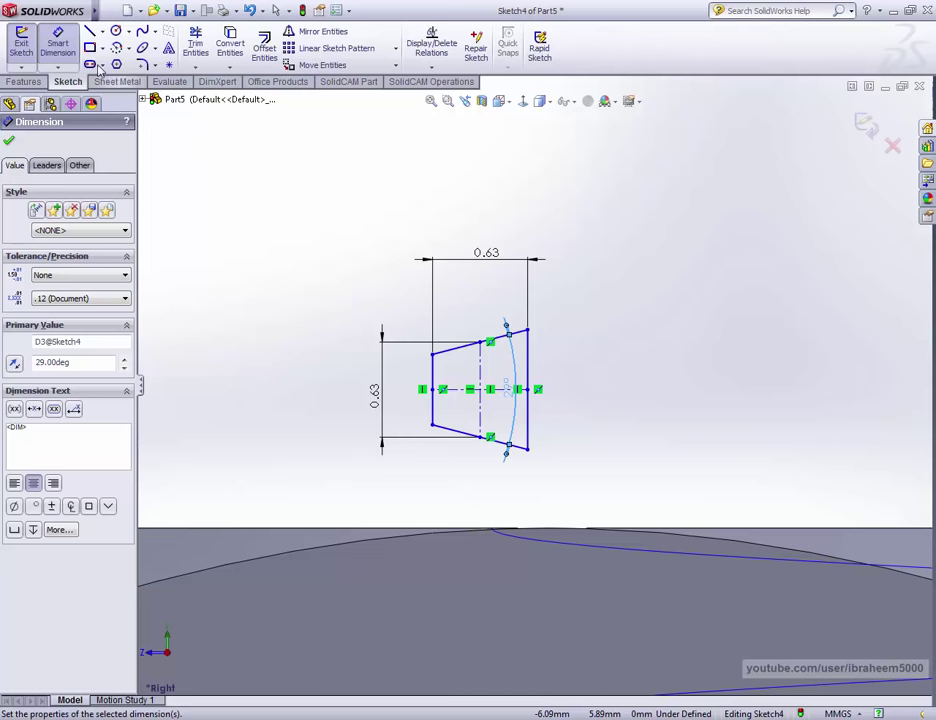
Step: Turn on Section View with the Right Plane as the cut plane and accept it
key("Escape")
scroll(503, 397, "up", 1)
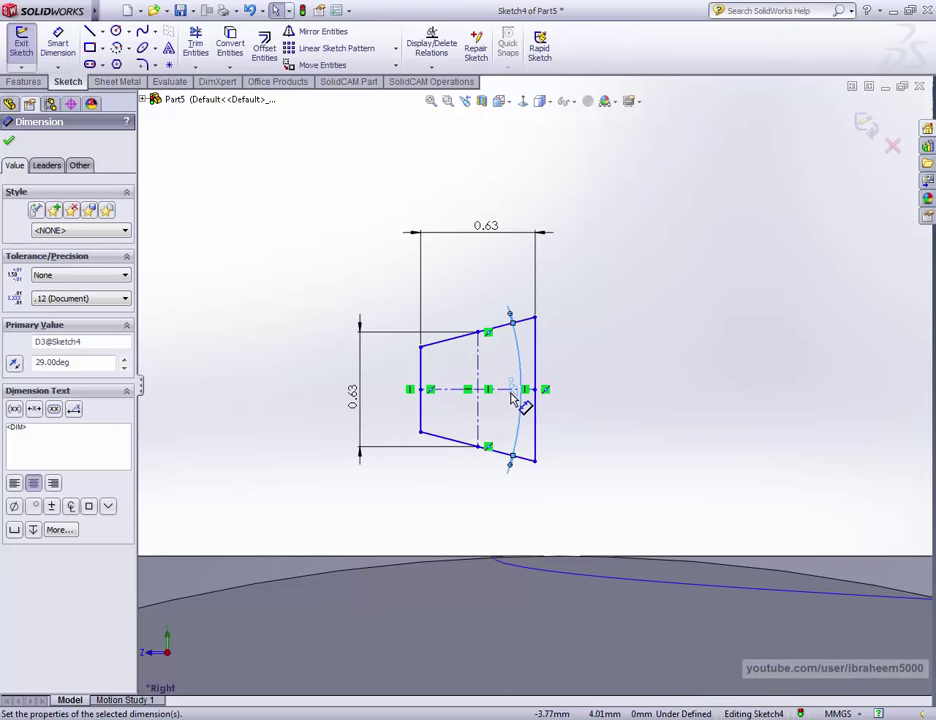
scroll(520, 420, "up", 2)
scroll(528, 434, "up", 1)
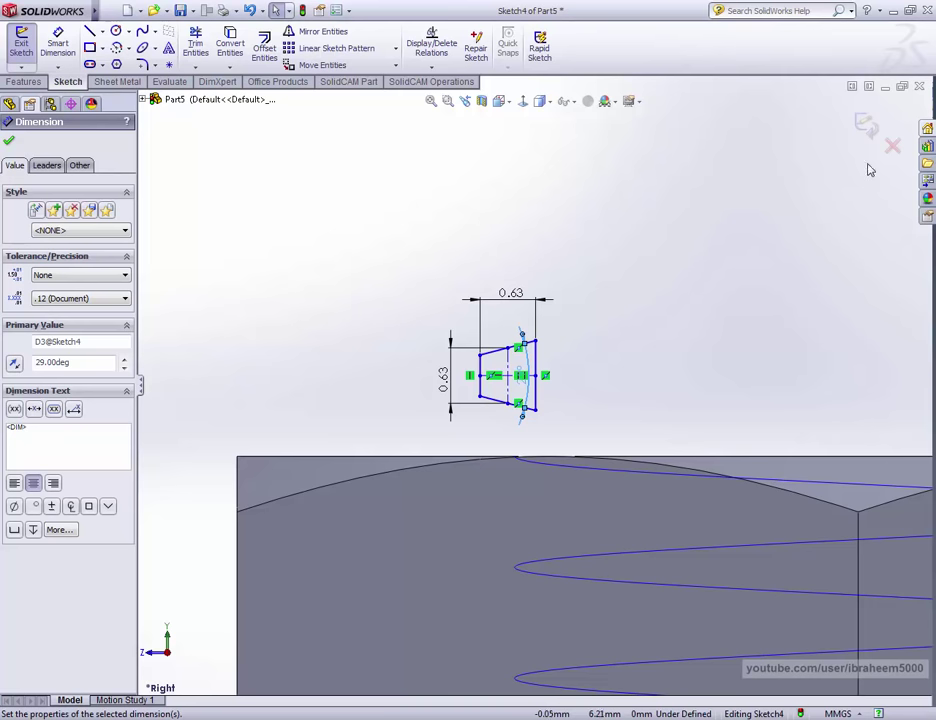
left_click(482, 101)
left_click(56, 227)
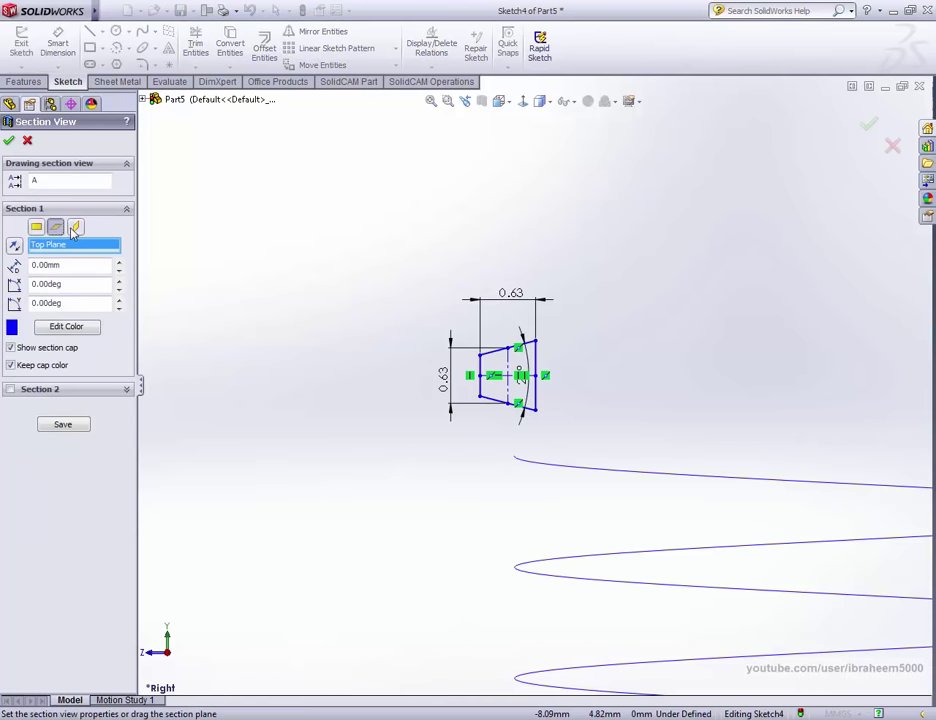
left_click(75, 227)
scroll(620, 384, "down", 1)
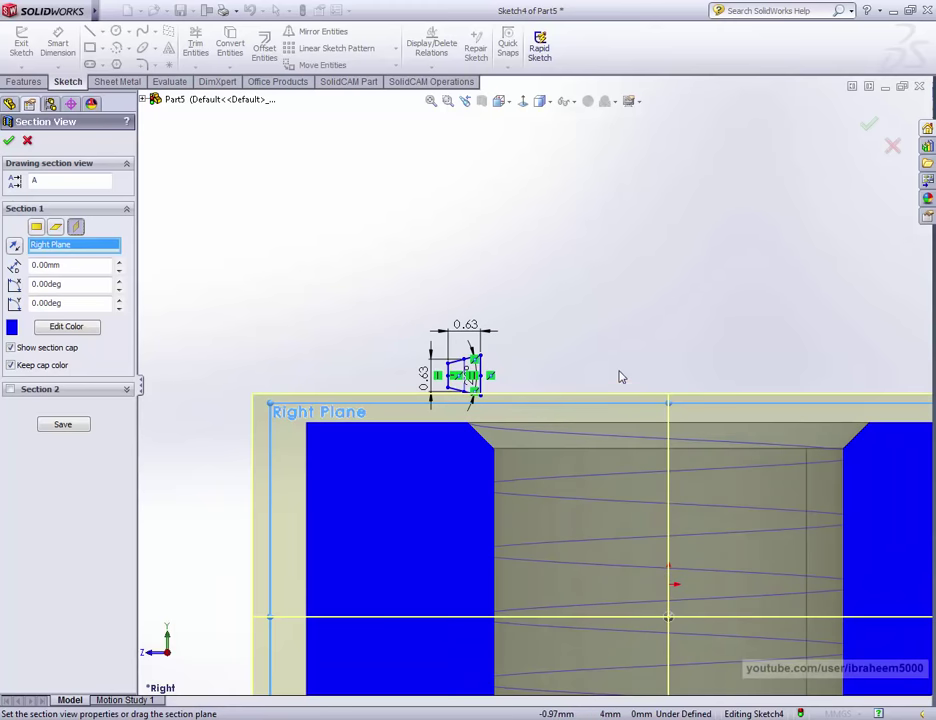
left_click(868, 124)
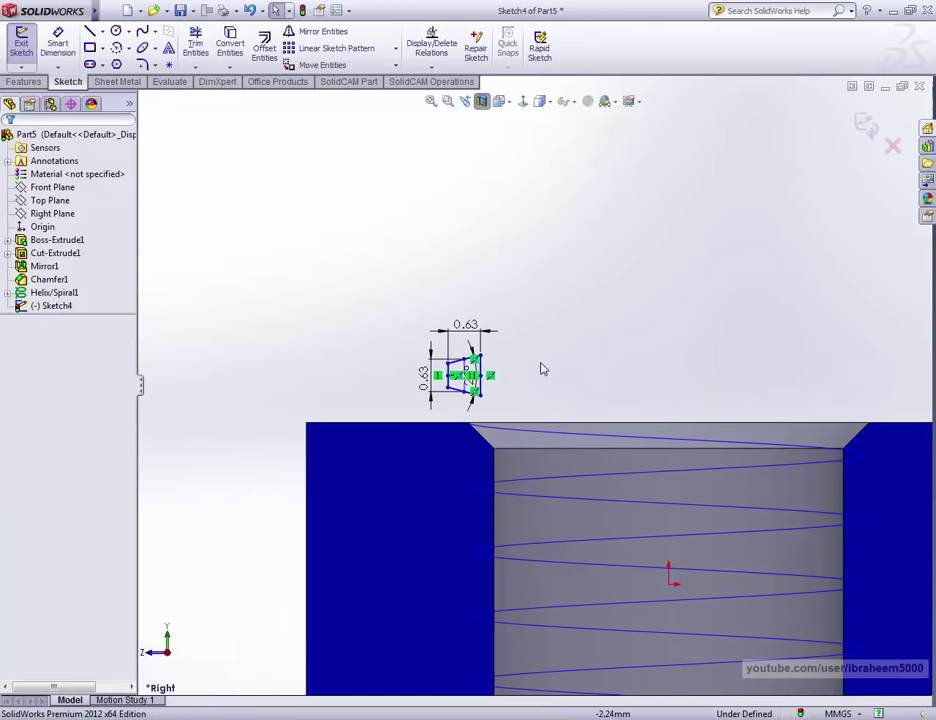
scroll(539, 367, "down", 2)
Step: Place a sketch point where the helix meets the bore edge
scroll(482, 430, "down", 3)
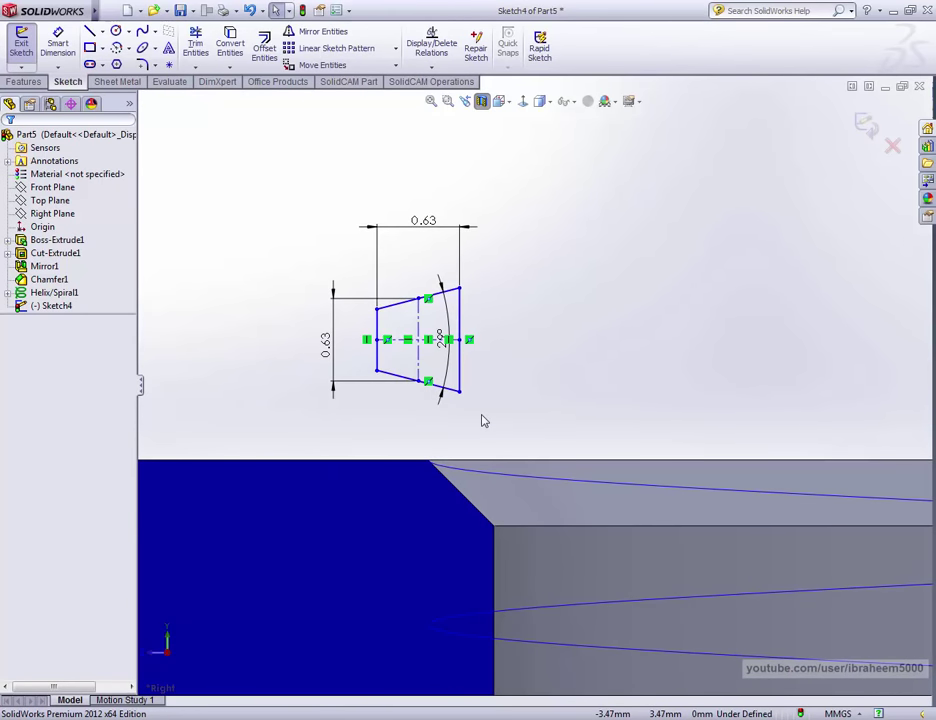
scroll(444, 340, "down", 1)
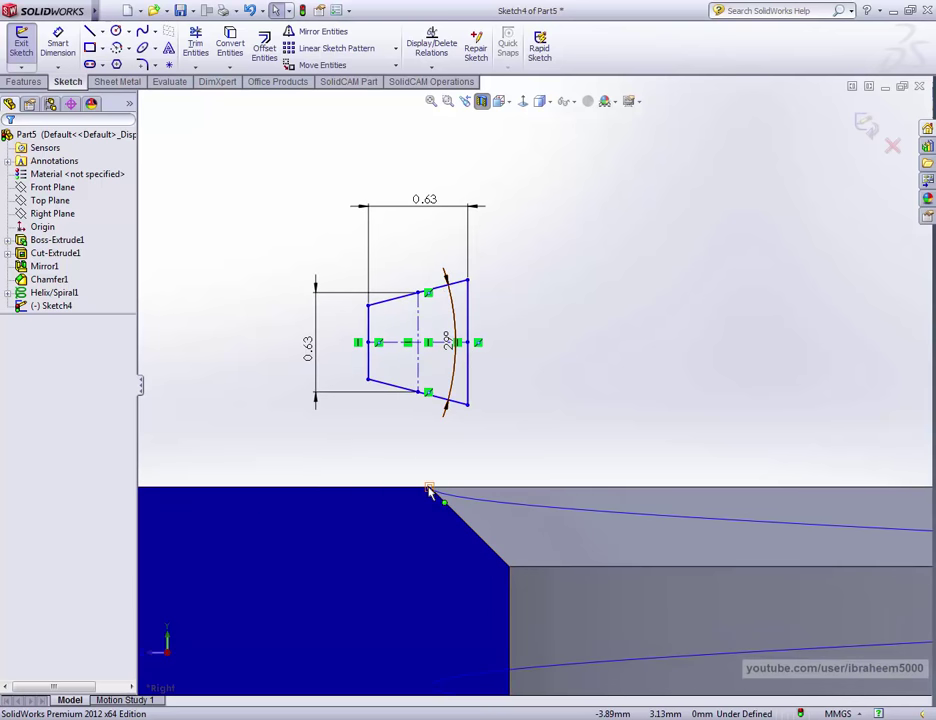
left_click(168, 64)
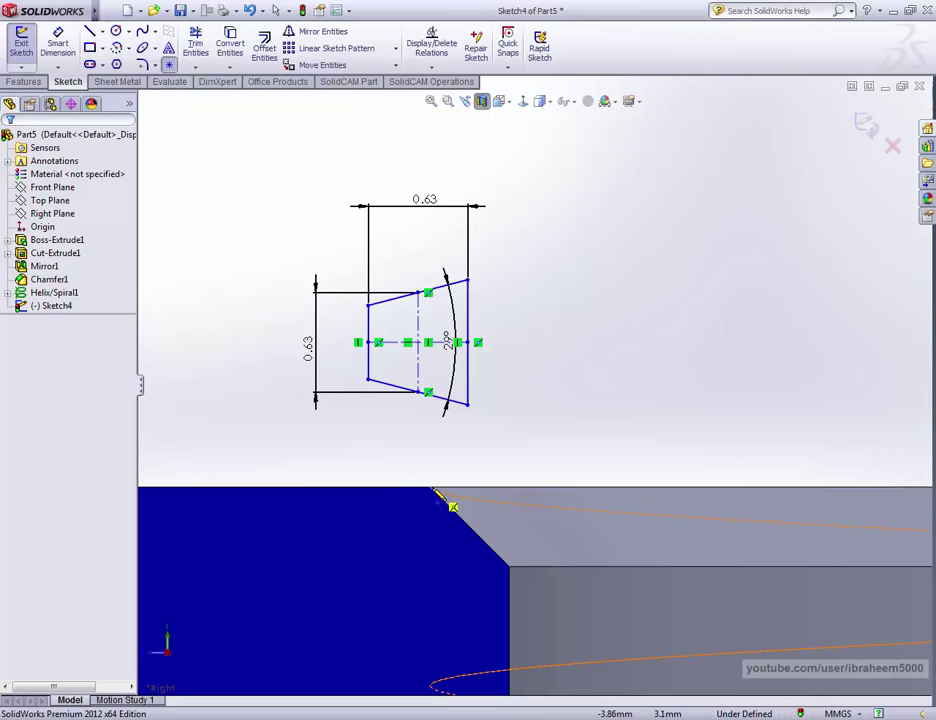
scroll(434, 491, "down", 2)
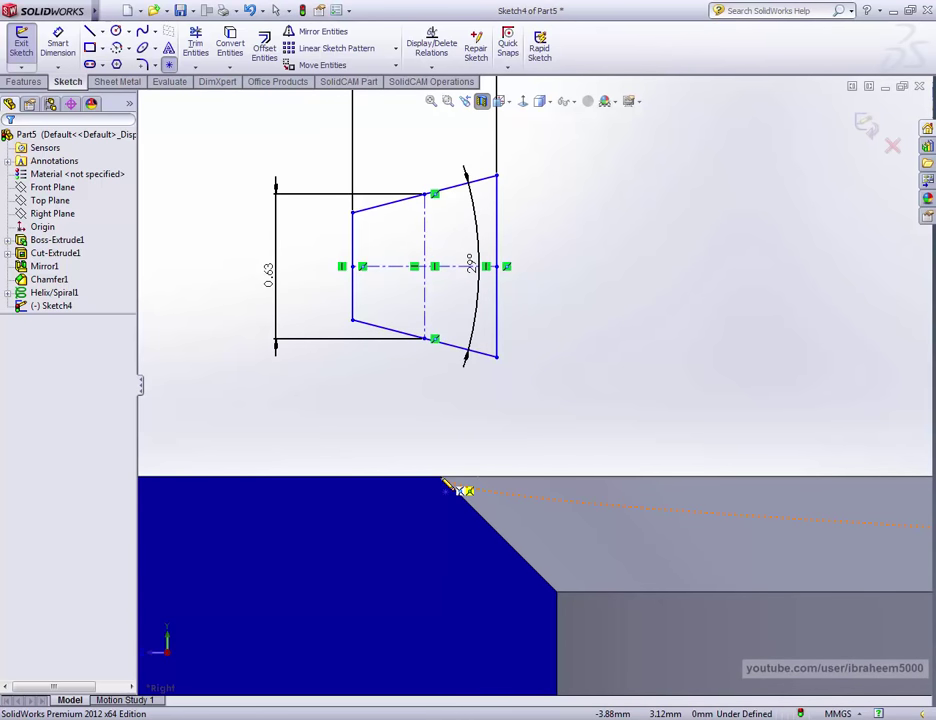
left_click(445, 482)
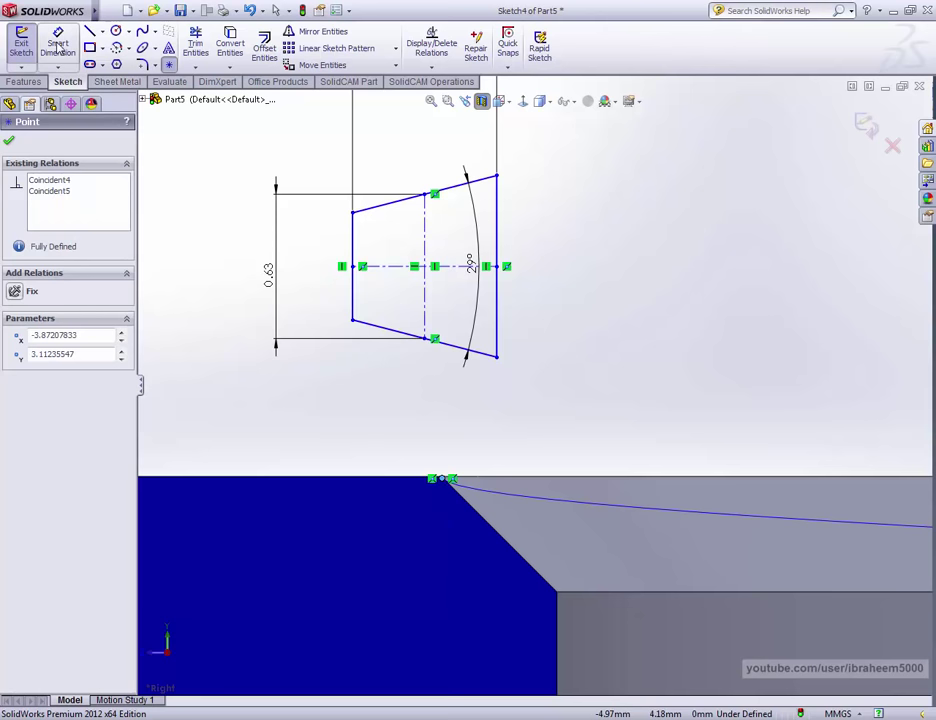
left_click(169, 64)
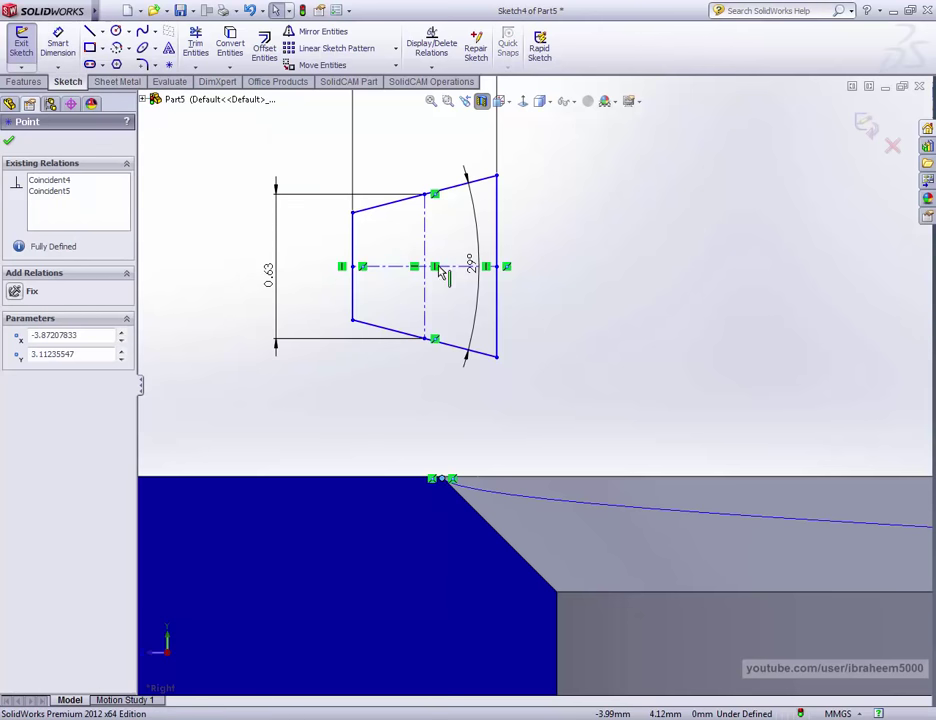
Step: Make the profile's horizontal centerline coincident with the new helix-start point
left_click_drag(449, 273, 463, 440)
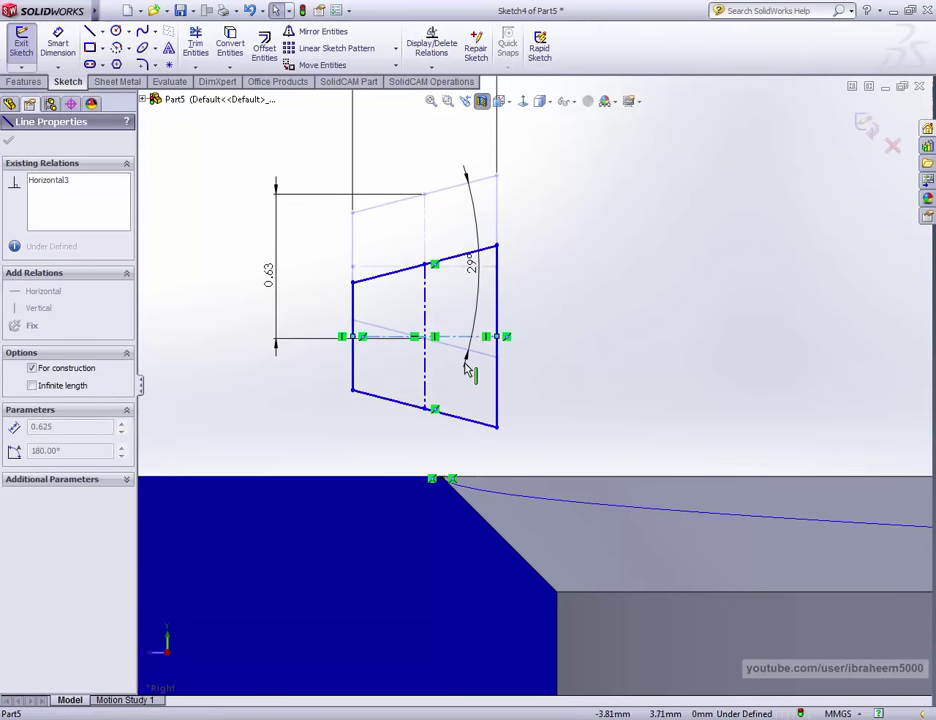
left_click(455, 437)
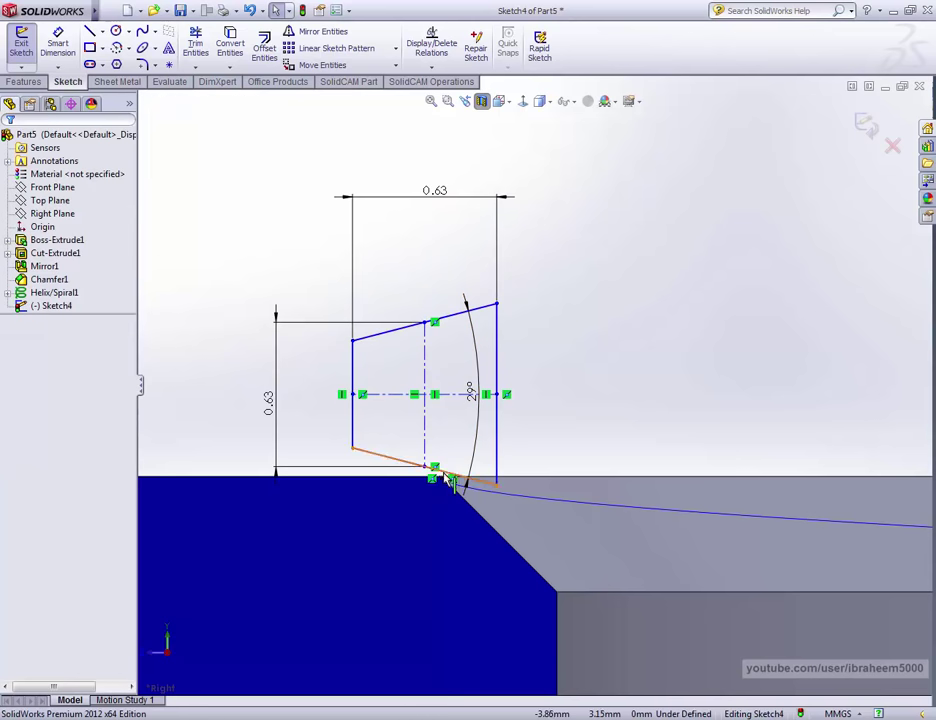
left_click(435, 467)
left_click(476, 378, "ctrl")
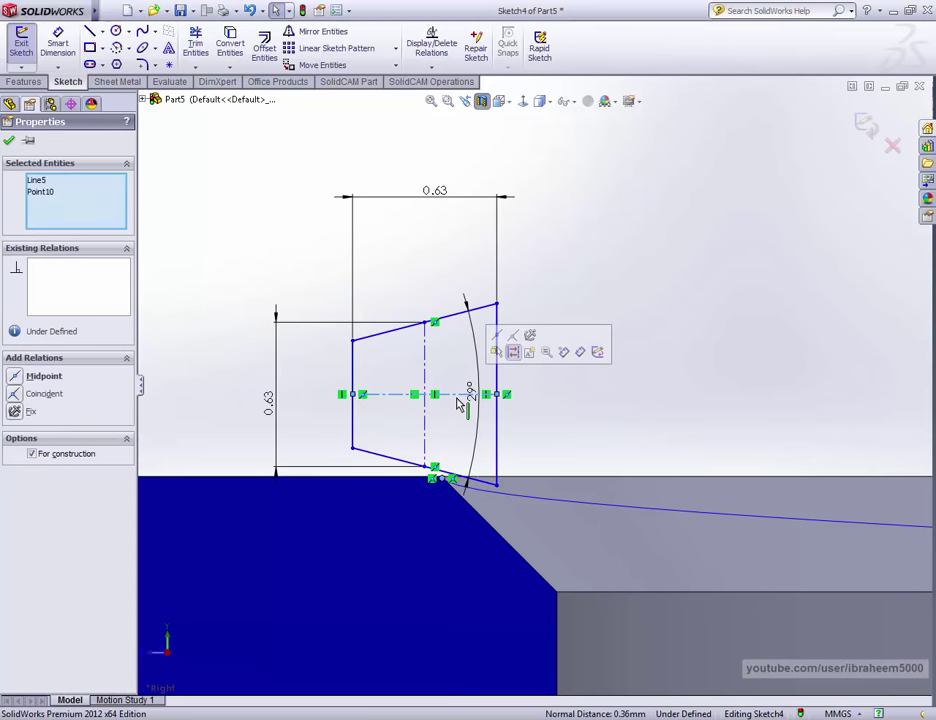
left_click(514, 340)
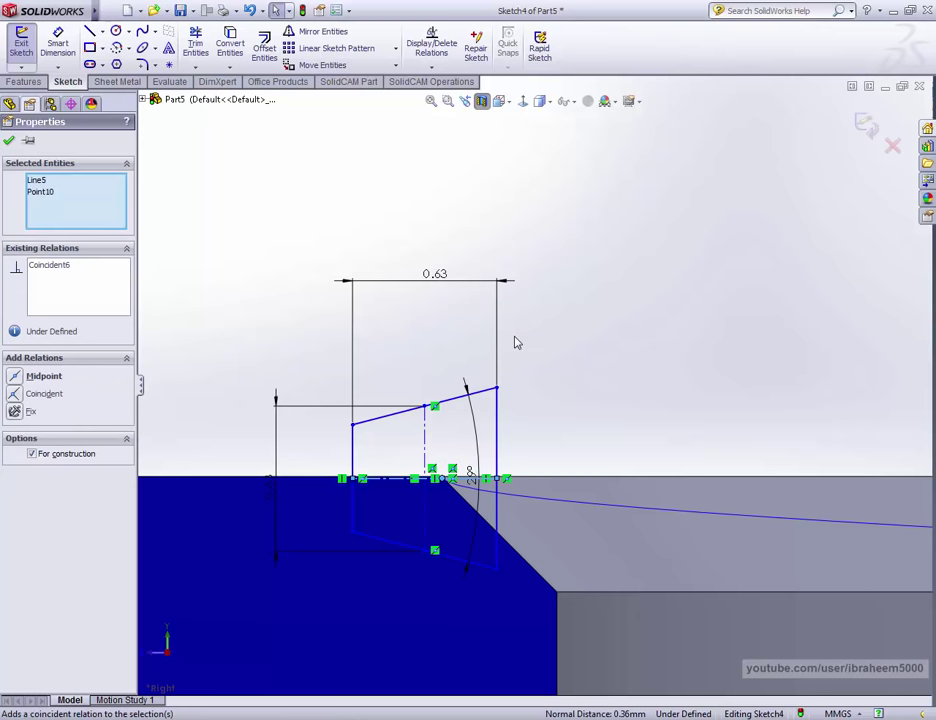
left_click_drag(430, 457, 445, 464)
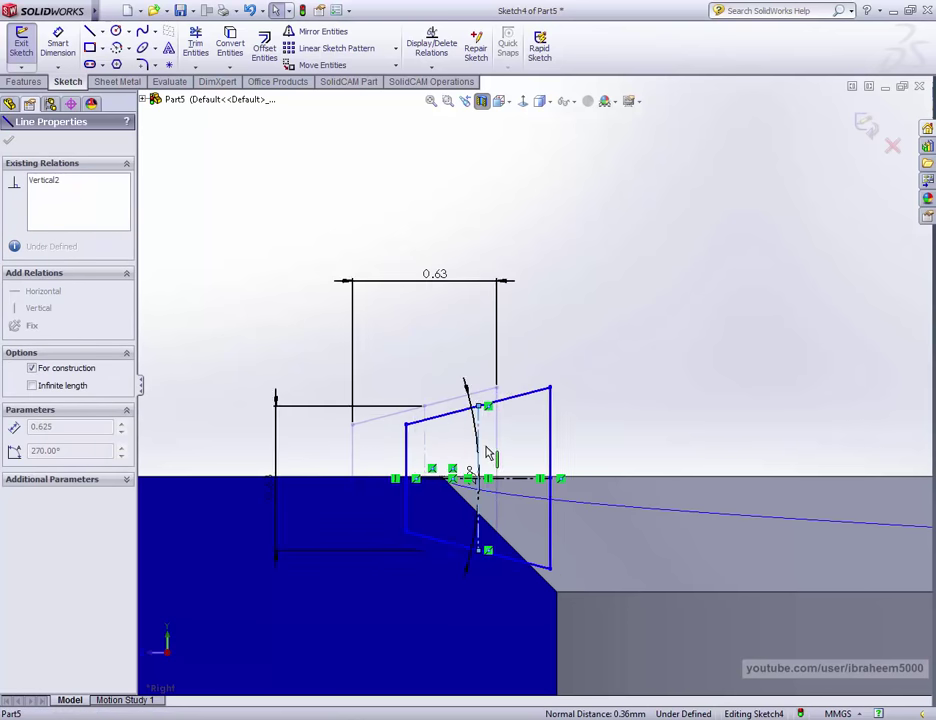
scroll(474, 513, "down", 3)
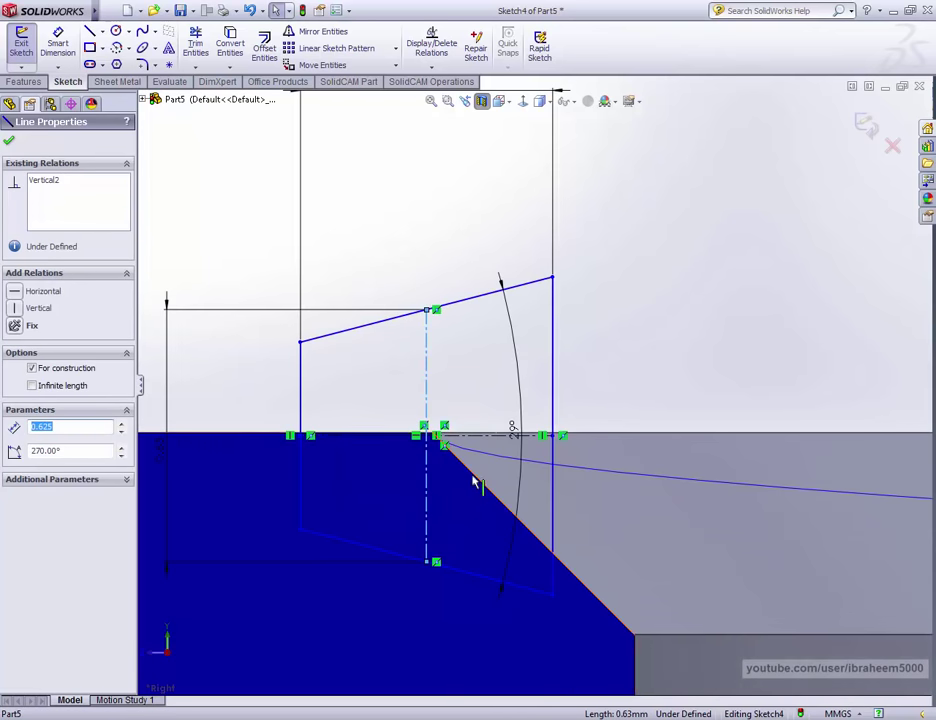
scroll(470, 480, "down", 3)
Step: Review the profile point's relations in the Point PropertyManager
left_click(458, 353)
scroll(445, 366, "down", 1)
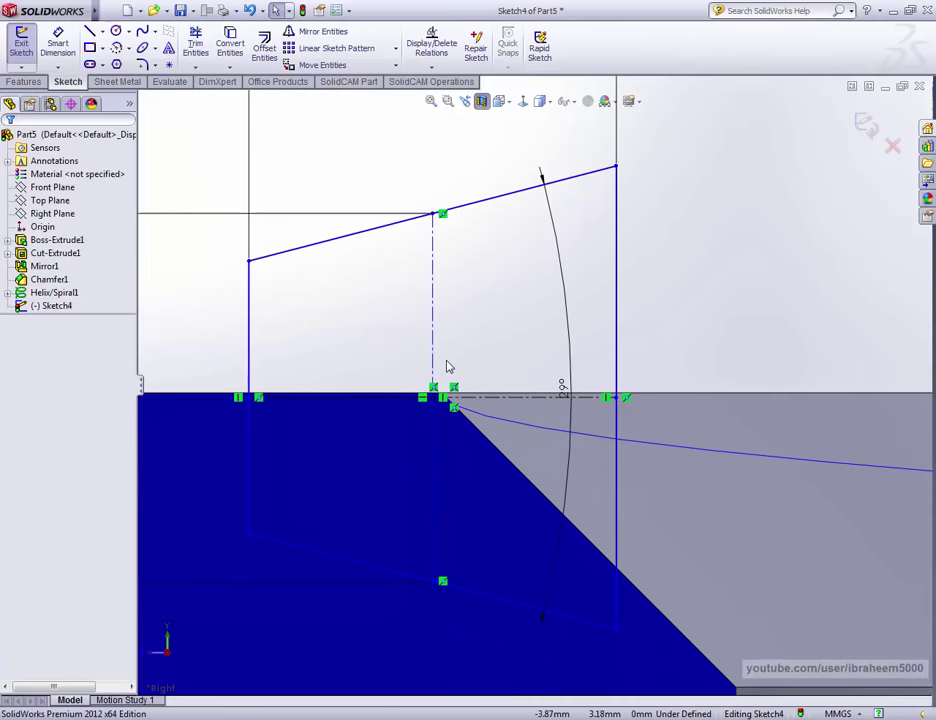
scroll(488, 417, "down", 3)
left_click(483, 469)
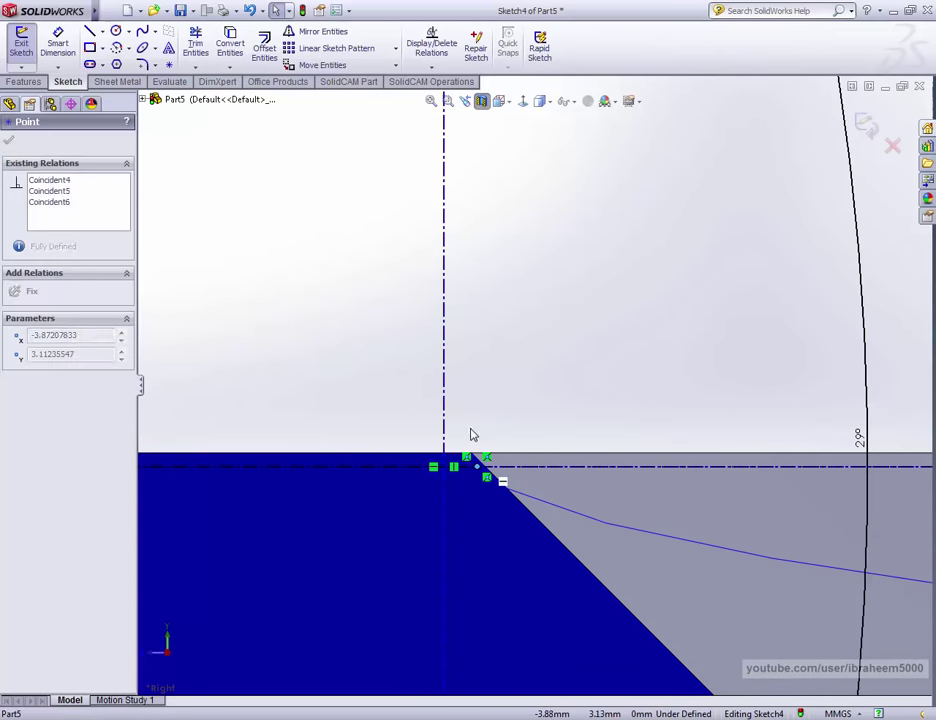
scroll(513, 438, "up", 2)
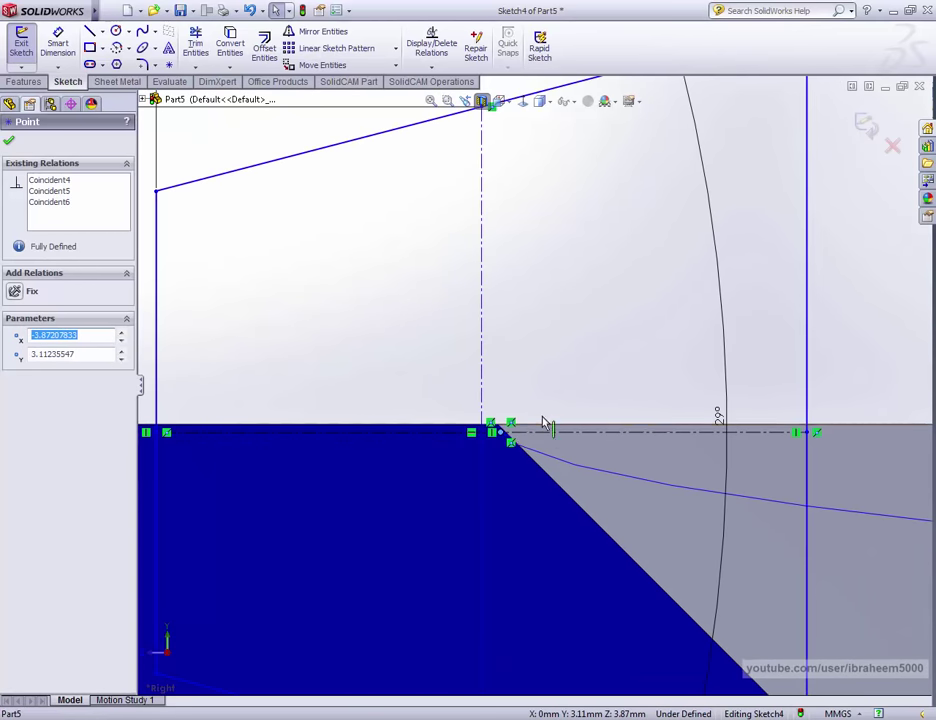
scroll(545, 424, "up", 2)
scroll(560, 345, "up", 1)
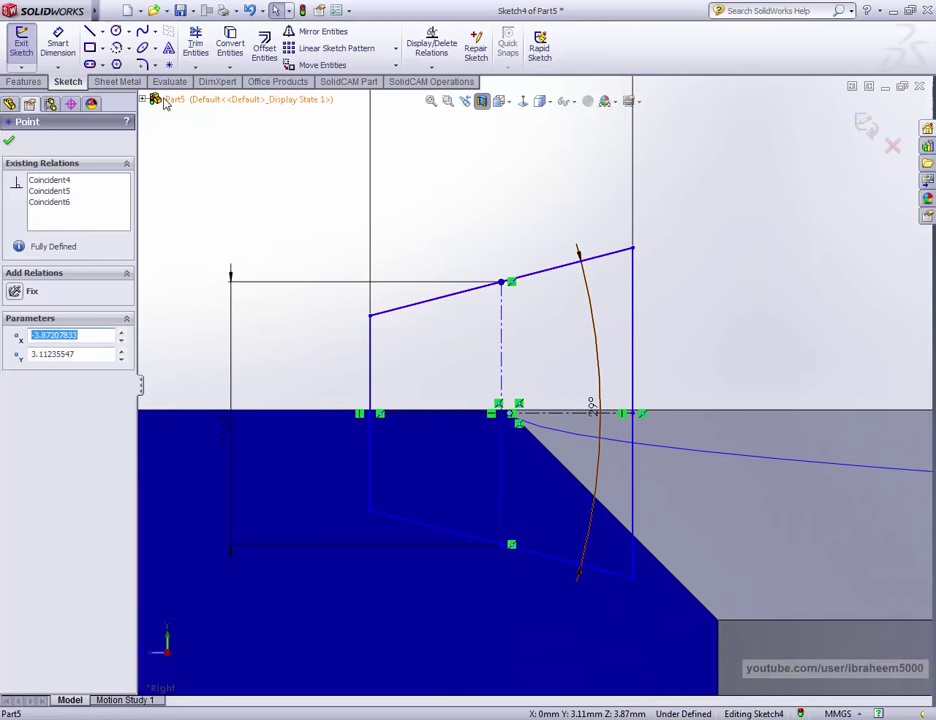
left_click(58, 42)
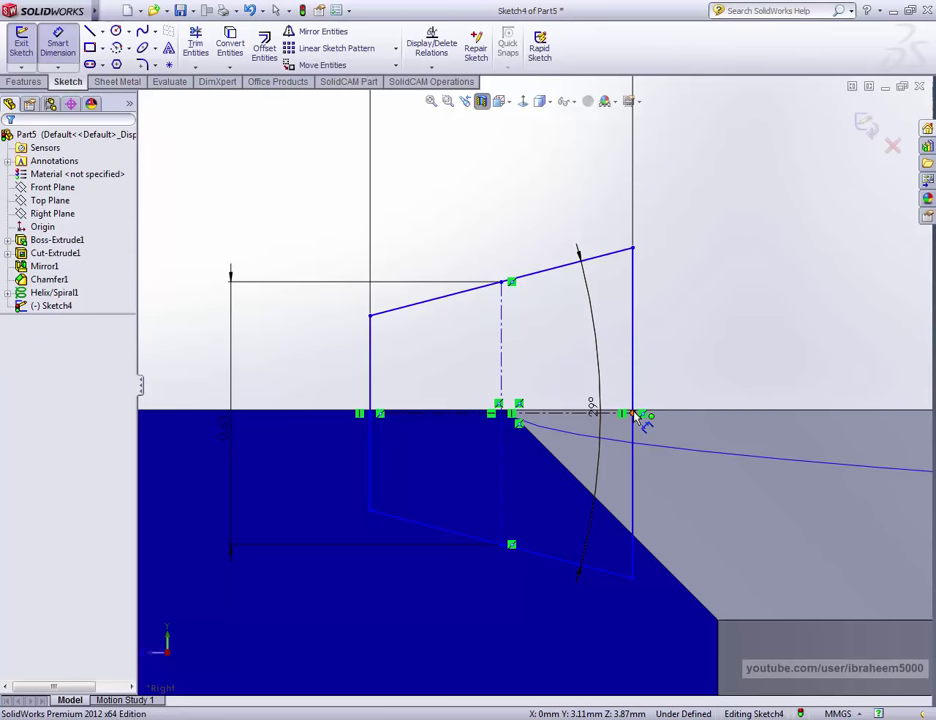
Step: Dimension the base-line midpoint 0.50 mm from the helix-start point, fully defining Sketch4
left_click(508, 414)
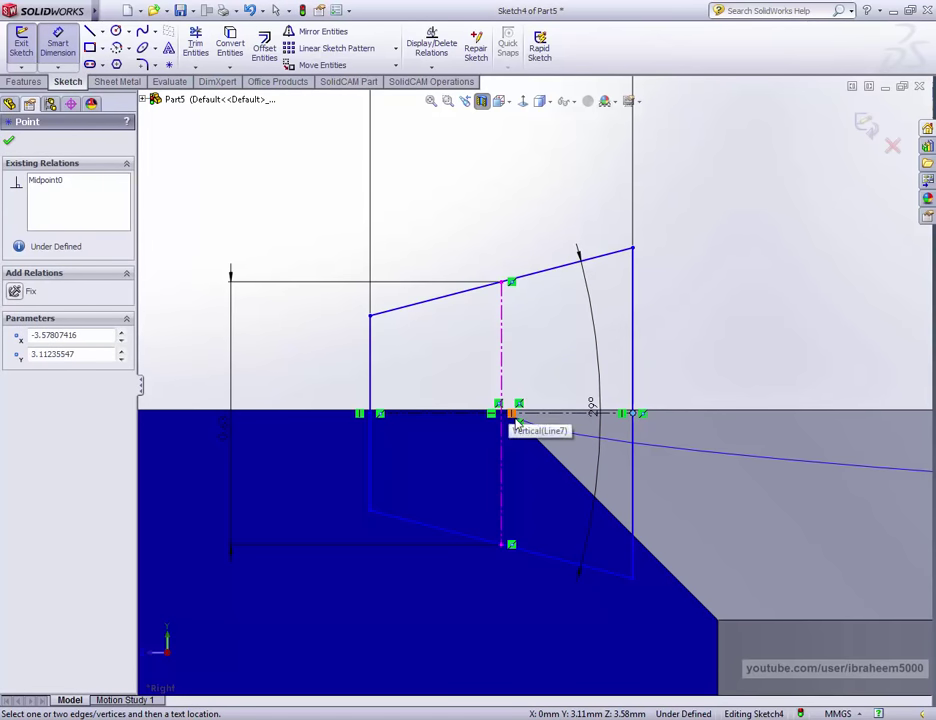
scroll(516, 420, "down", 5)
left_click(509, 387)
scroll(650, 260, "up", 5)
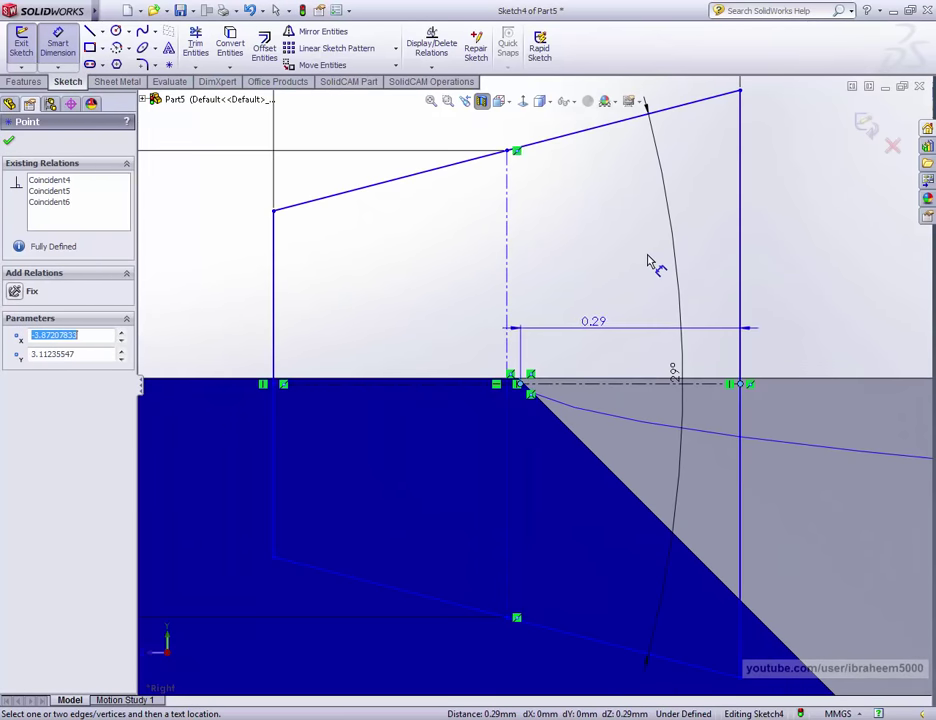
left_click(334, 160)
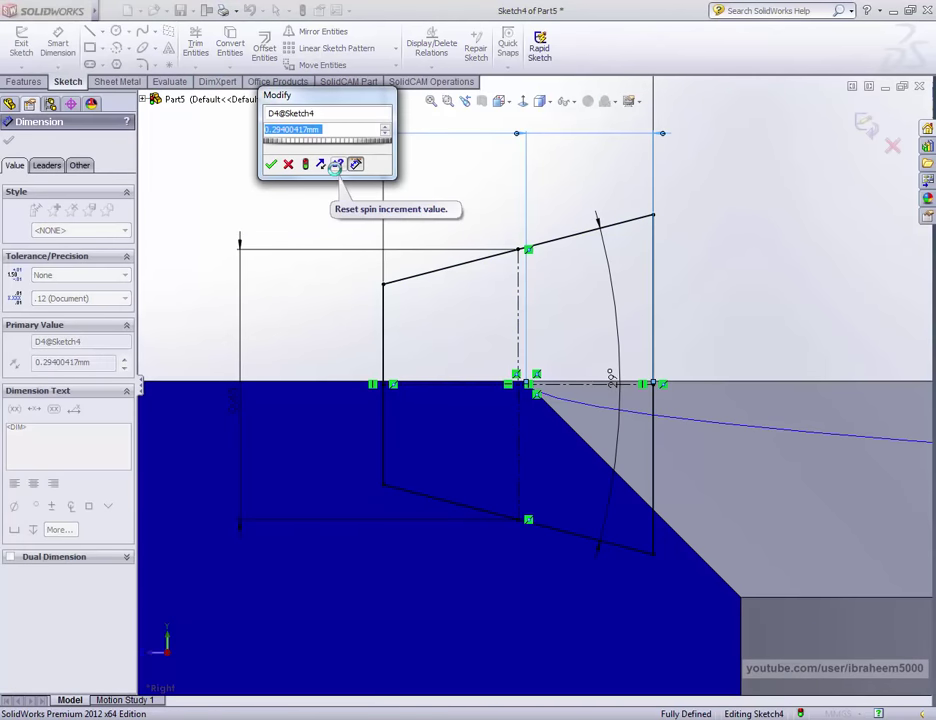
type(".50")
key("Return")
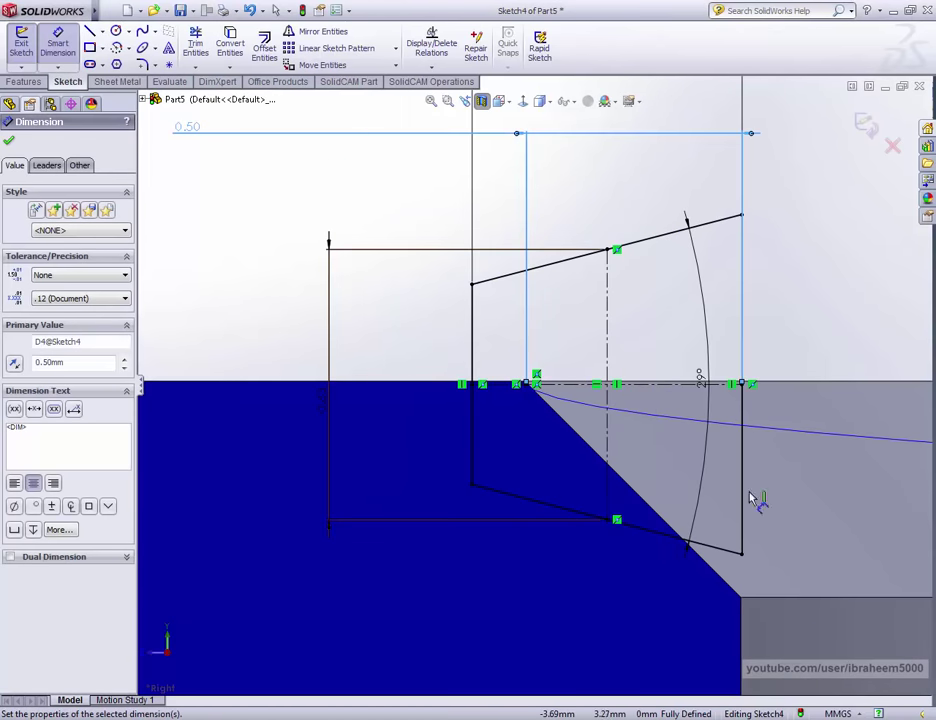
scroll(700, 495, "up", 3)
scroll(640, 470, "down", 3)
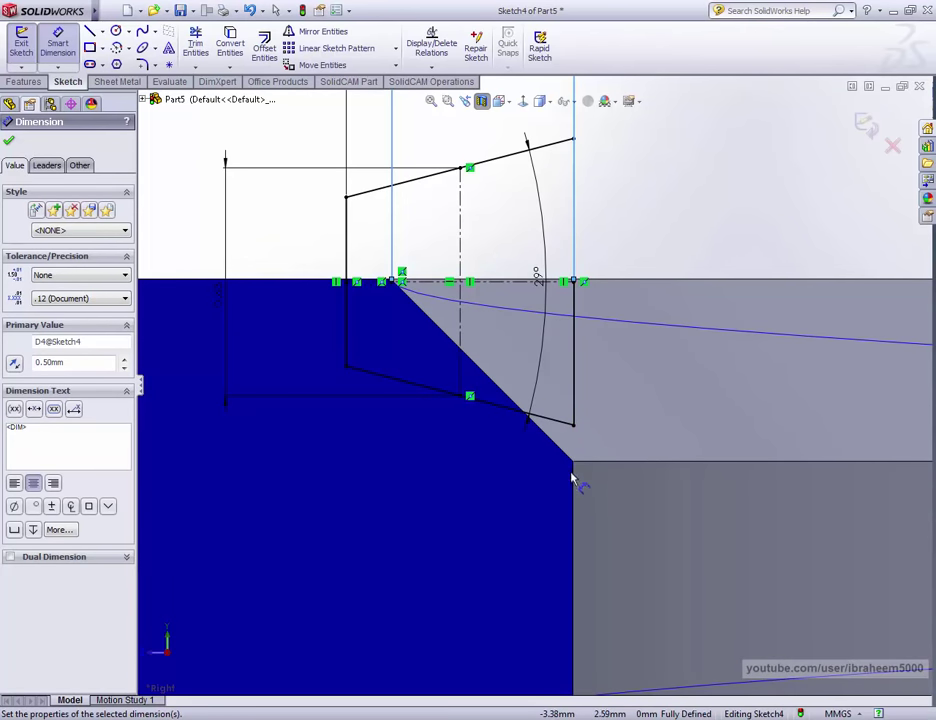
scroll(475, 349, "up", 3)
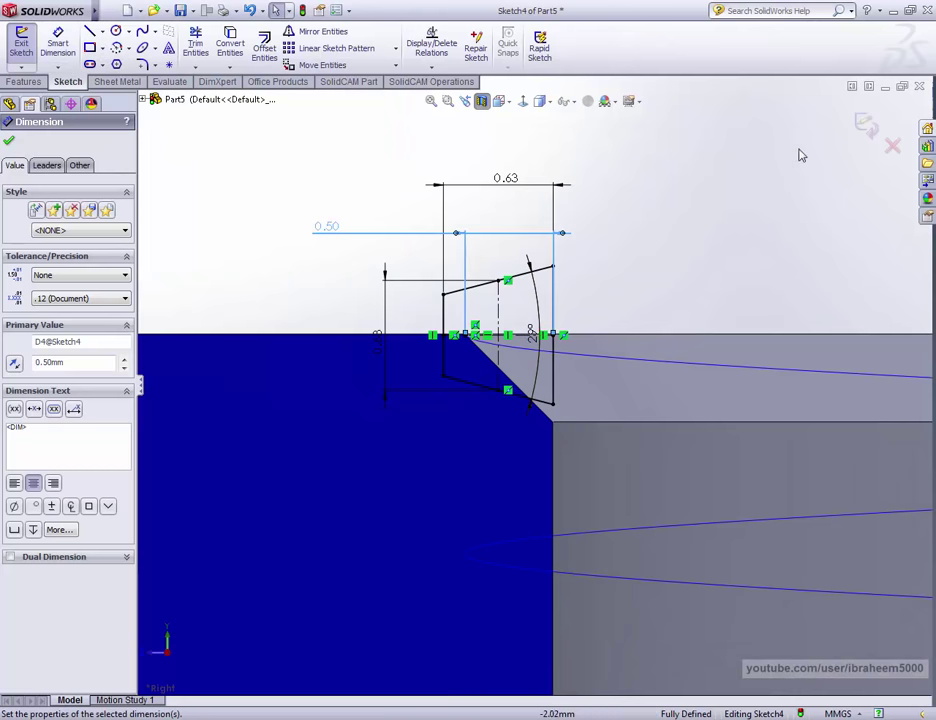
Step: Exit Sketch4 and turn off the section view to show the whole nut
left_click(866, 124)
middle_click_drag(738, 251, 688, 286)
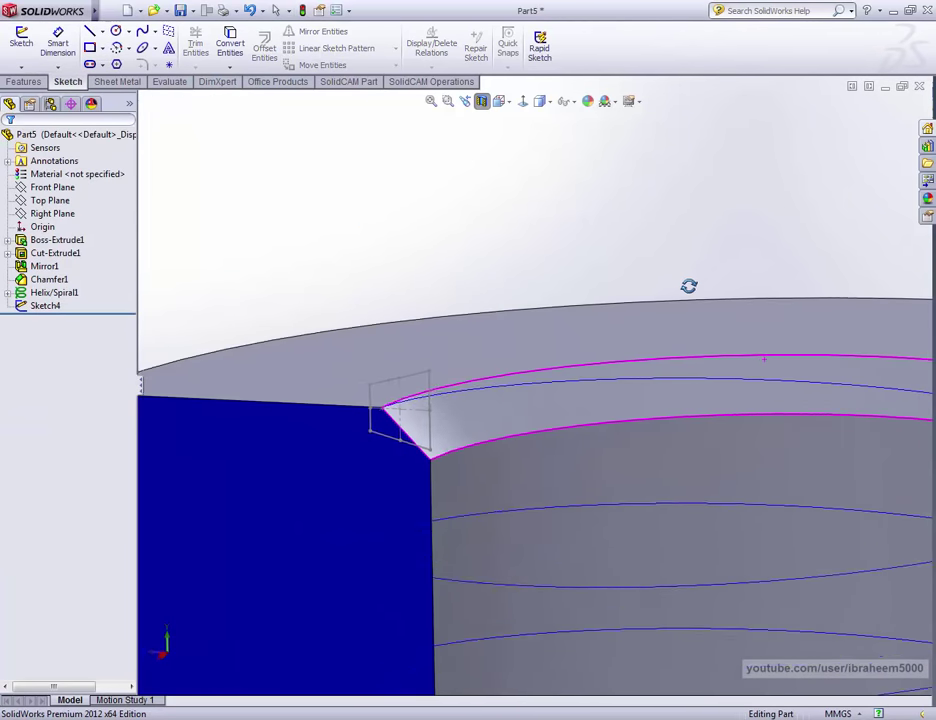
scroll(688, 286, "up", 3)
scroll(648, 323, "up", 3)
left_click(482, 101)
scroll(560, 437, "down", 5)
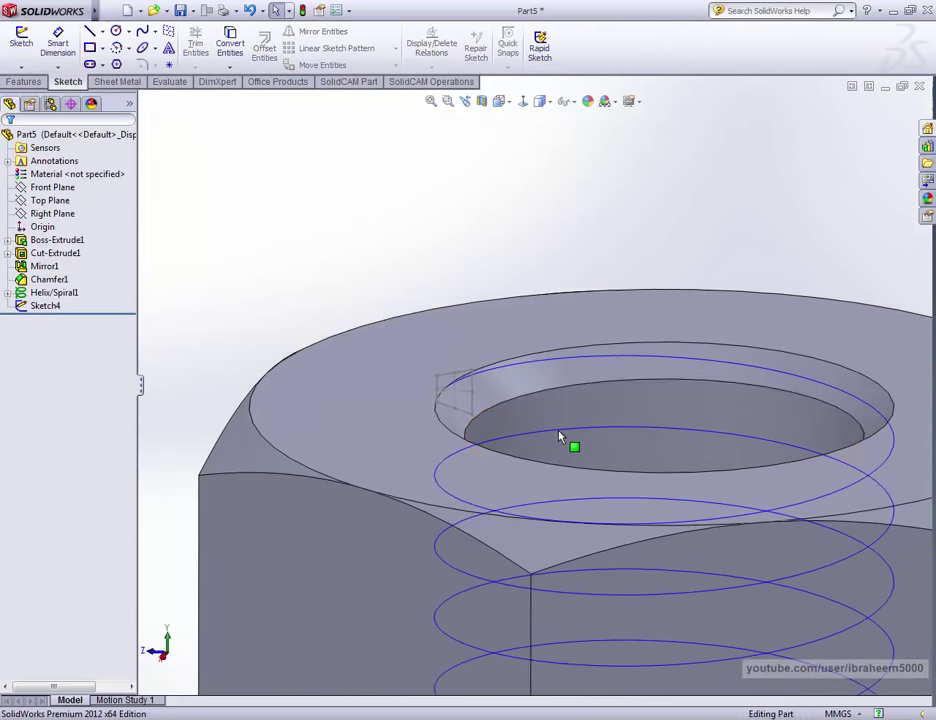
scroll(560, 437, "down", 2)
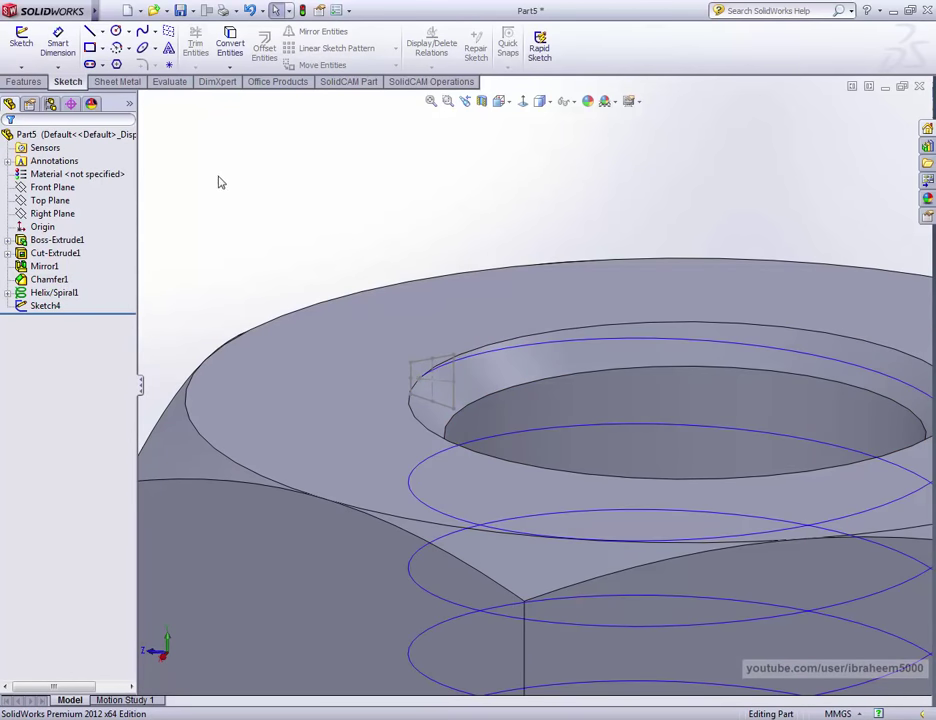
left_click(22, 82)
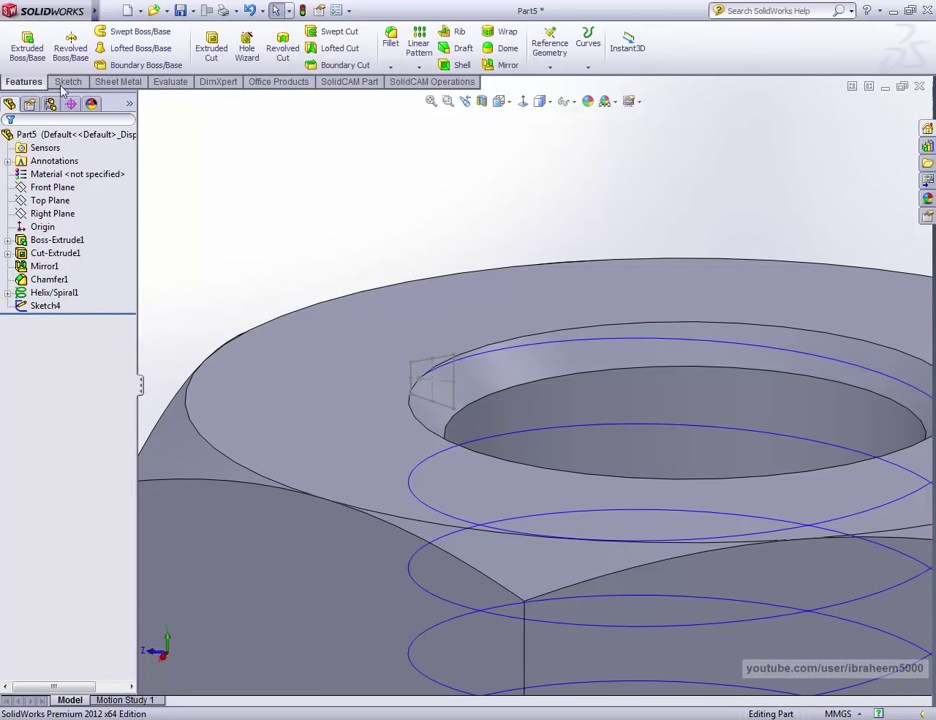
Step: Create a Swept Cut with Sketch4 as profile and Helix/Spiral1 as path
left_click(340, 32)
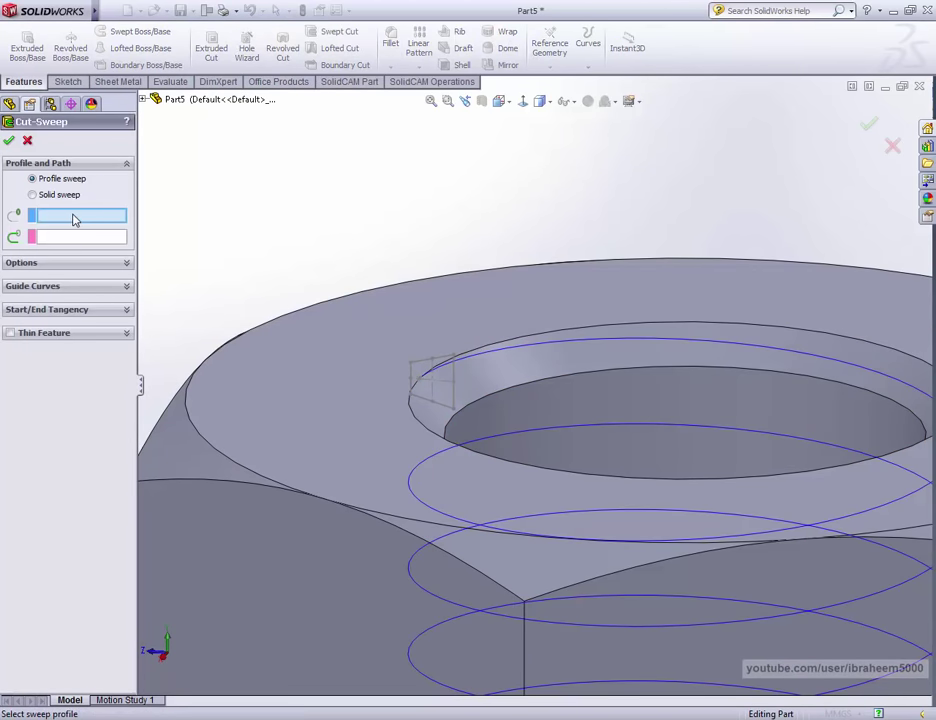
left_click(436, 366)
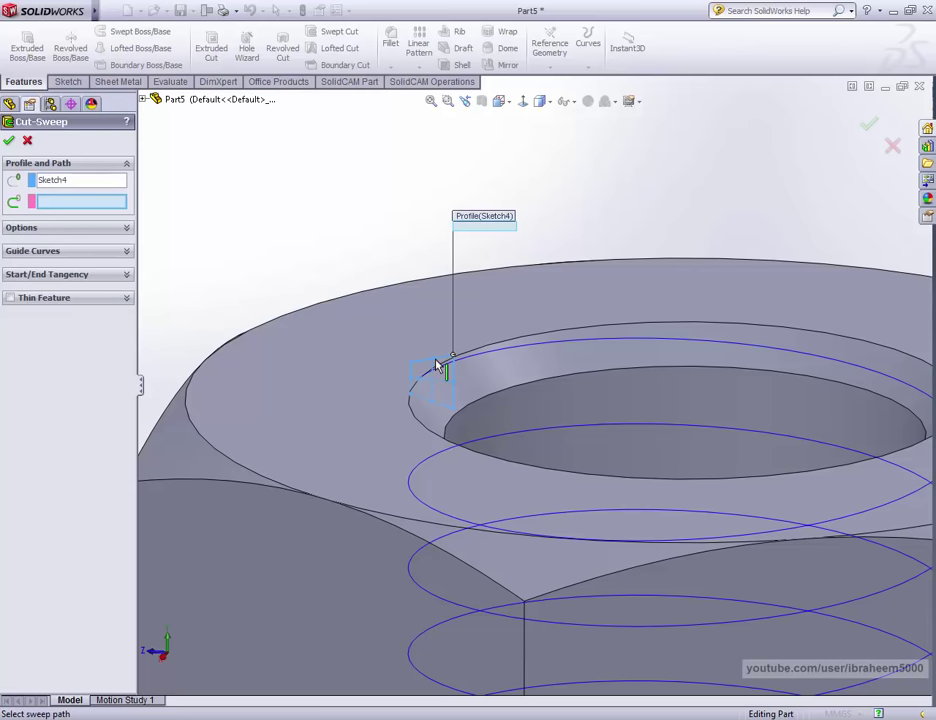
left_click(505, 360)
scroll(540, 390, "up", 3)
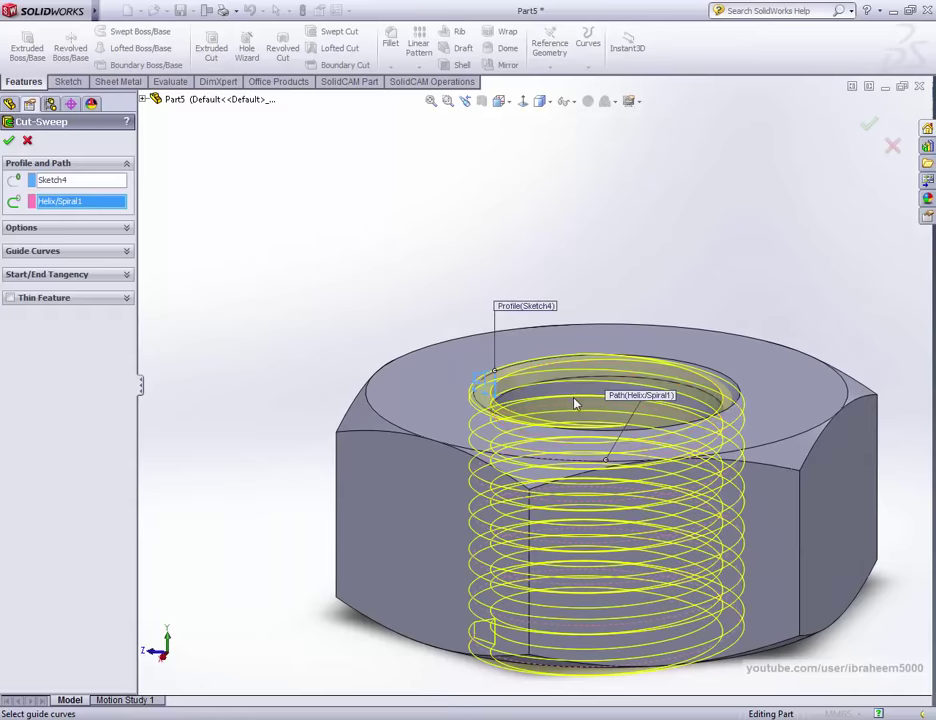
mouse_move(575, 404)
middle_mouse_down()
mouse_move(617, 364)
mouse_move(648, 357)
middle_mouse_up()
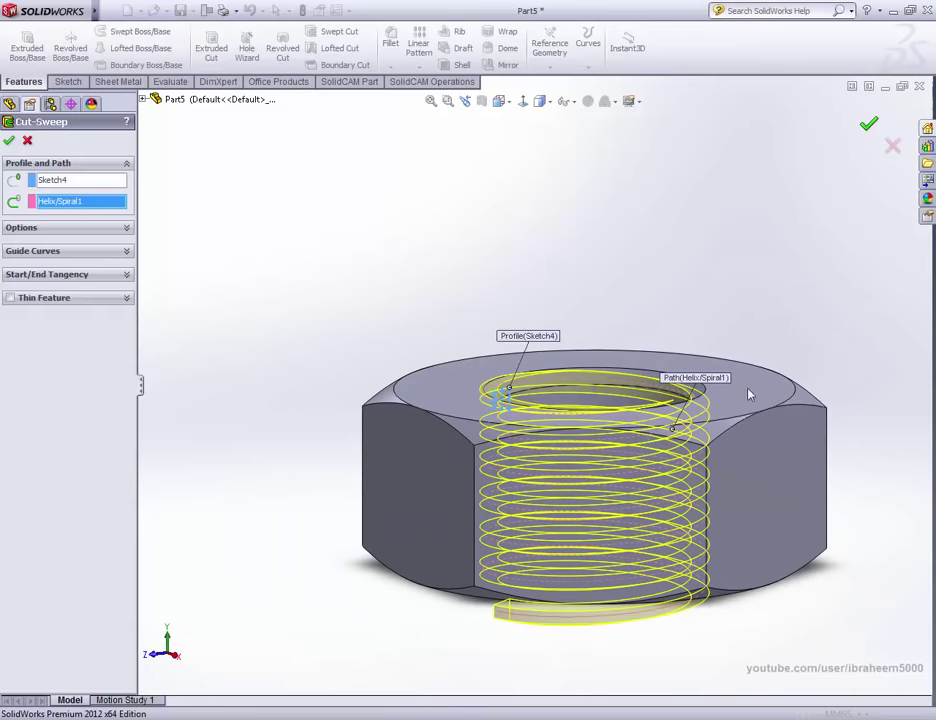
scroll(756, 459, "up", 2)
scroll(556, 315, "down", 3)
scroll(524, 398, "down", 3)
mouse_move(524, 398)
middle_mouse_down()
mouse_move(547, 186)
mouse_move(517, 364)
middle_mouse_up()
scroll(517, 364, "up", 3)
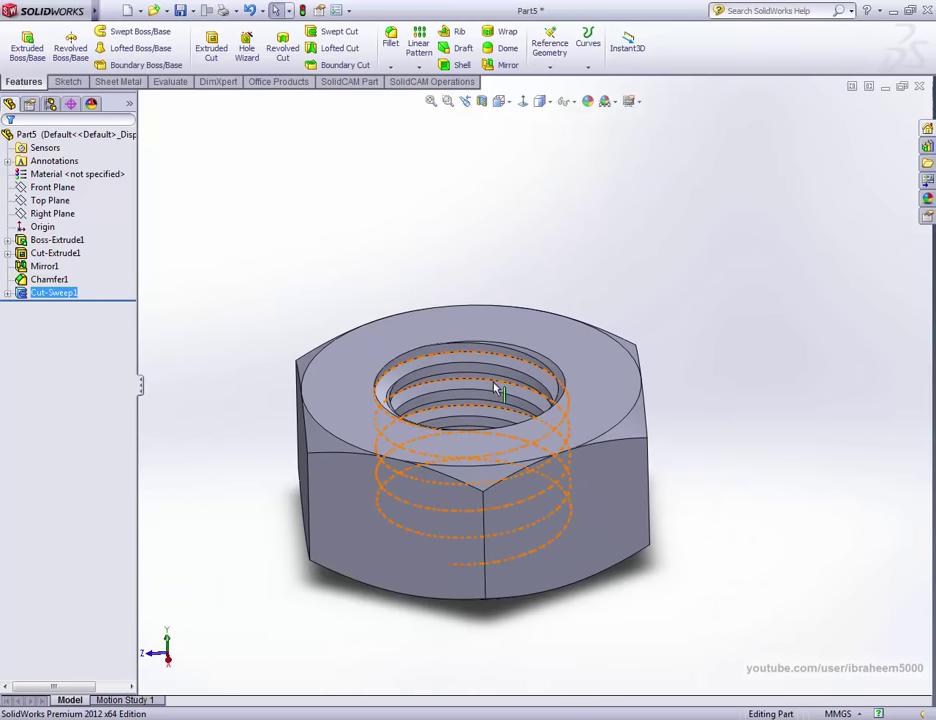
Step: Section the isometric nut along the Front Plane and inspect the threads from the front
left_click(500, 101)
left_click(536, 120)
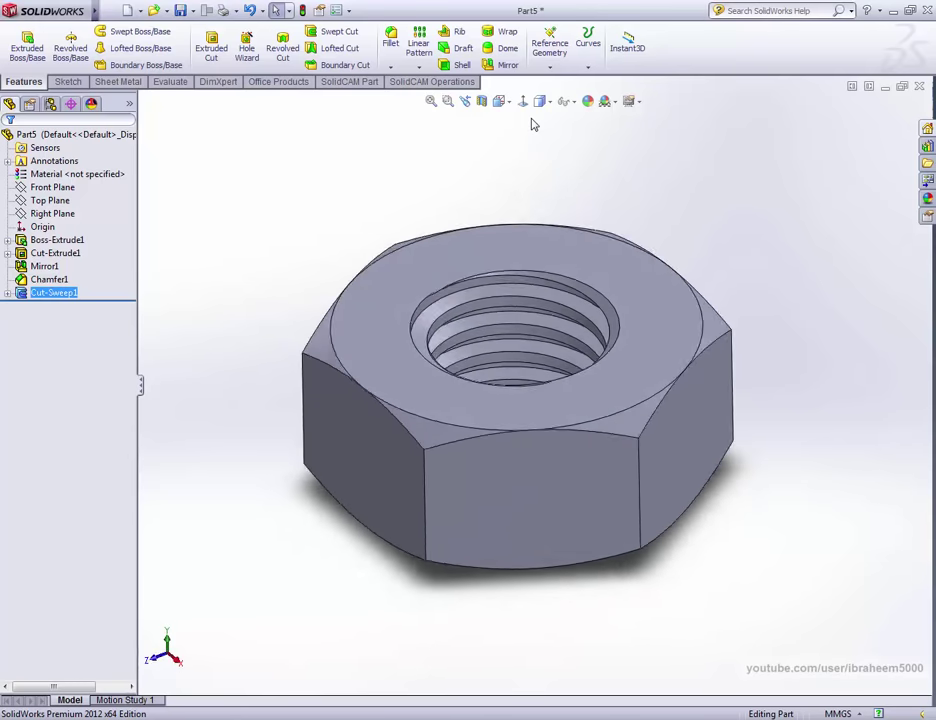
left_click(483, 101)
left_click(36, 228)
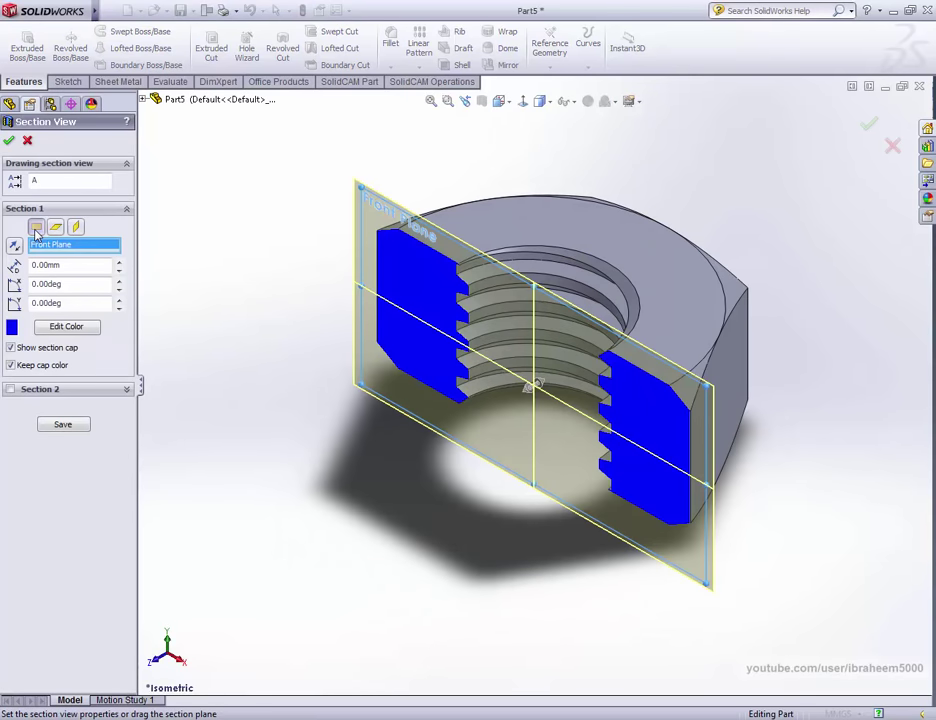
left_click(868, 126)
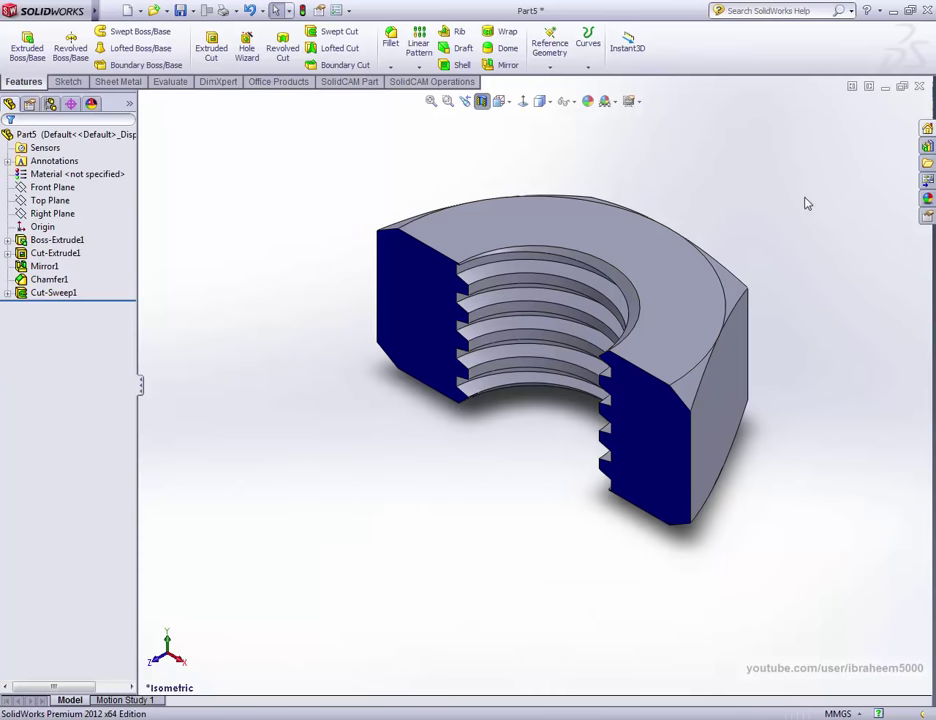
middle_click_drag(807, 203, 716, 256)
left_click(528, 132)
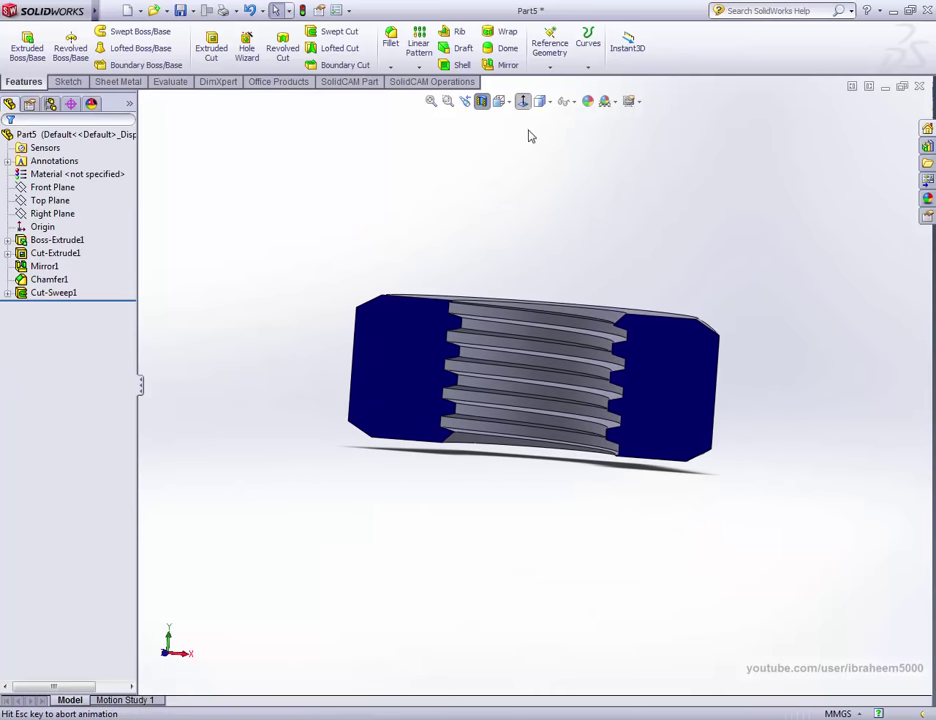
scroll(555, 350, "down", 3)
scroll(570, 362, "up", 2)
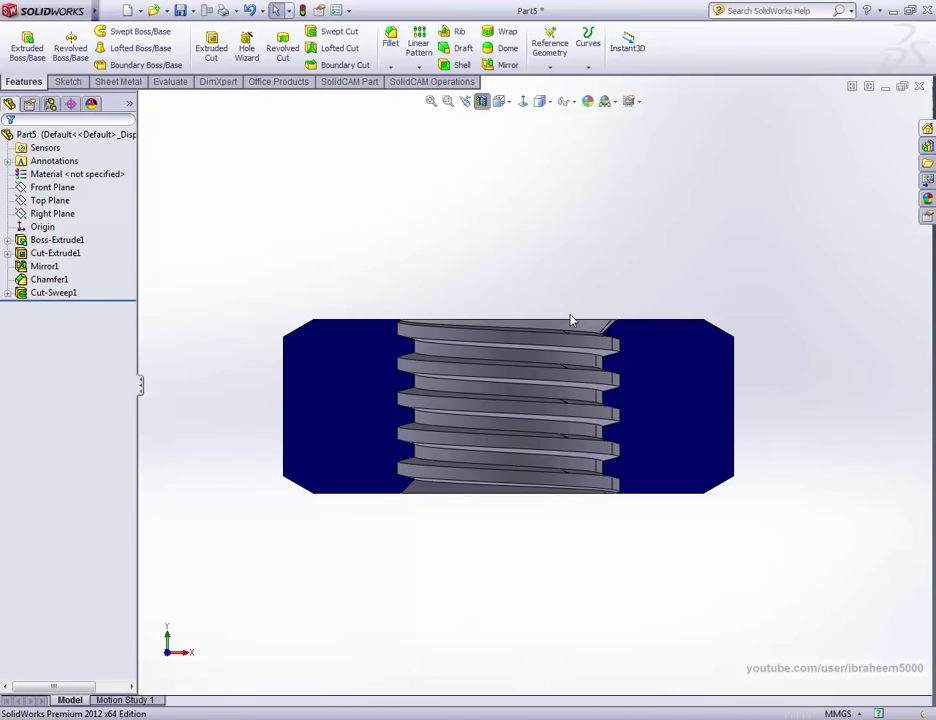
middle_click_drag(524, 512, 501, 535)
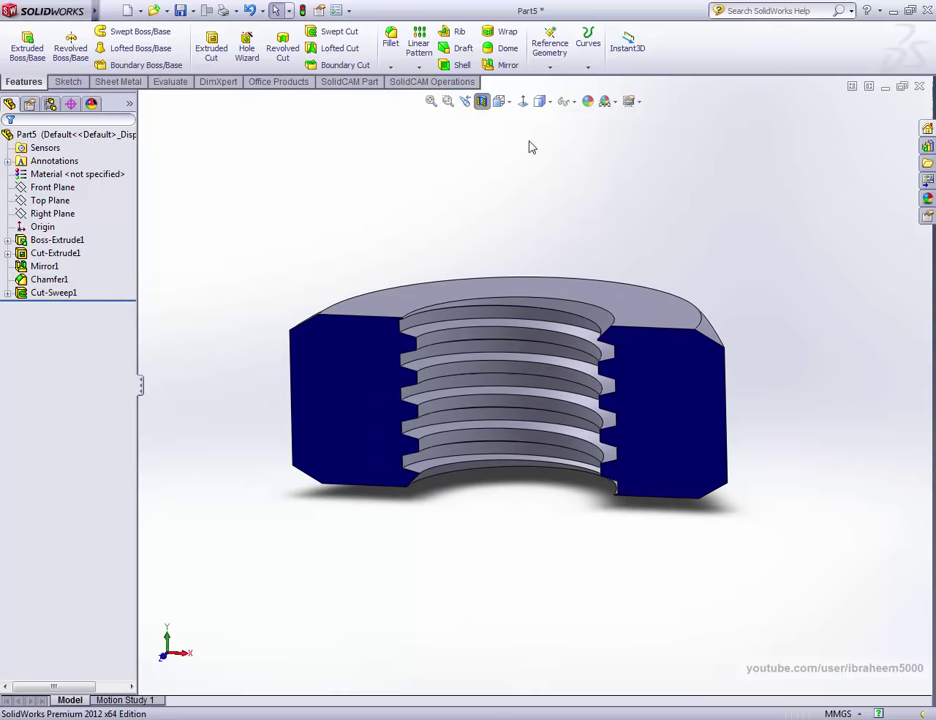
key("ctrl+1")
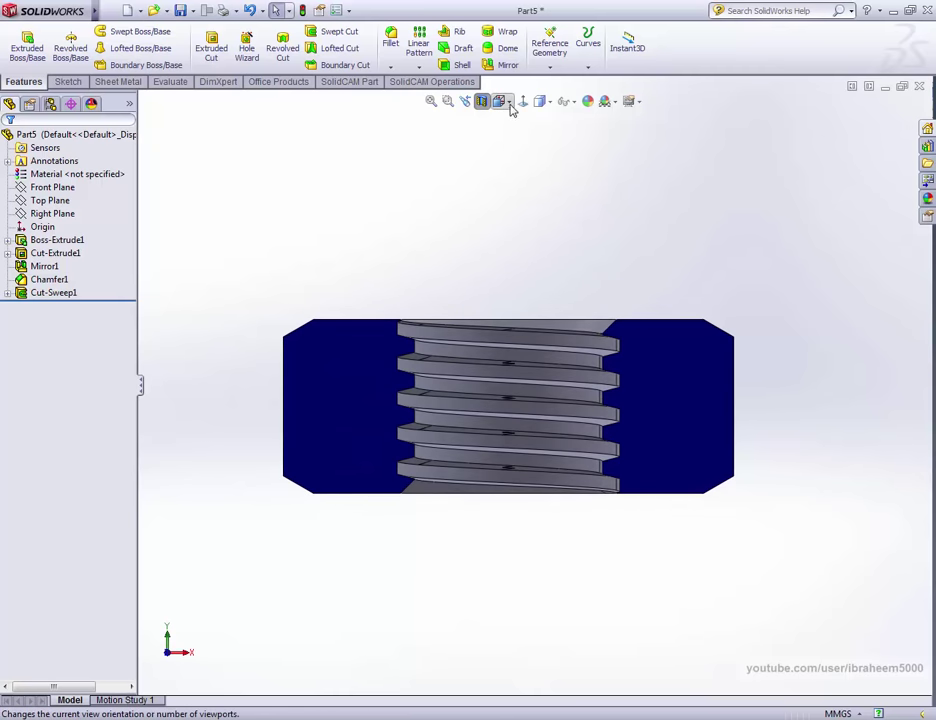
Step: Return to isometric view and turn off the section view
left_click(499, 101)
left_click(537, 120)
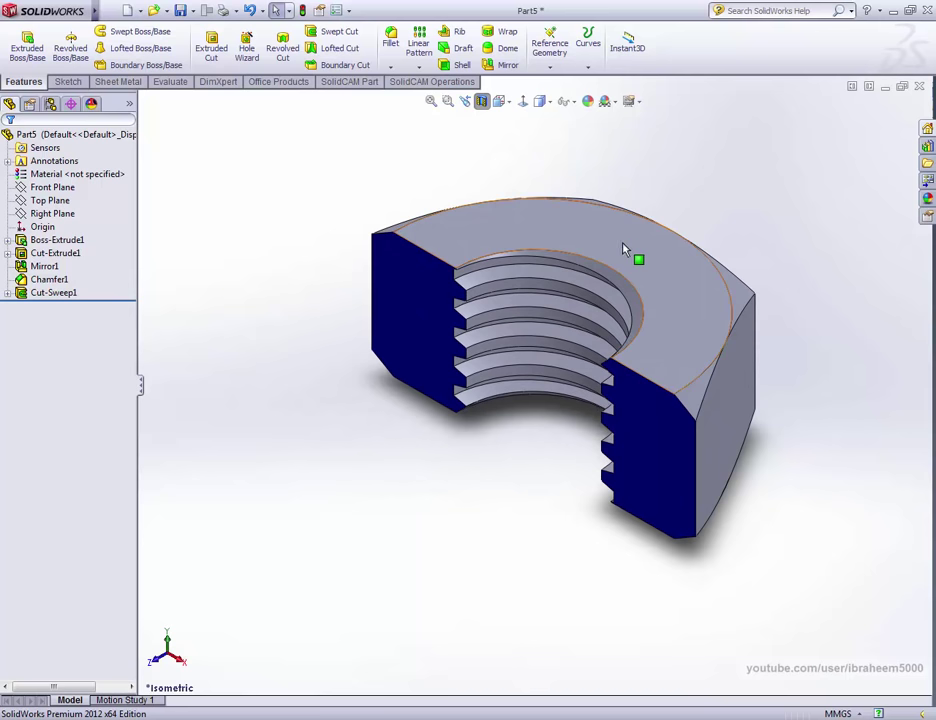
left_click(481, 102)
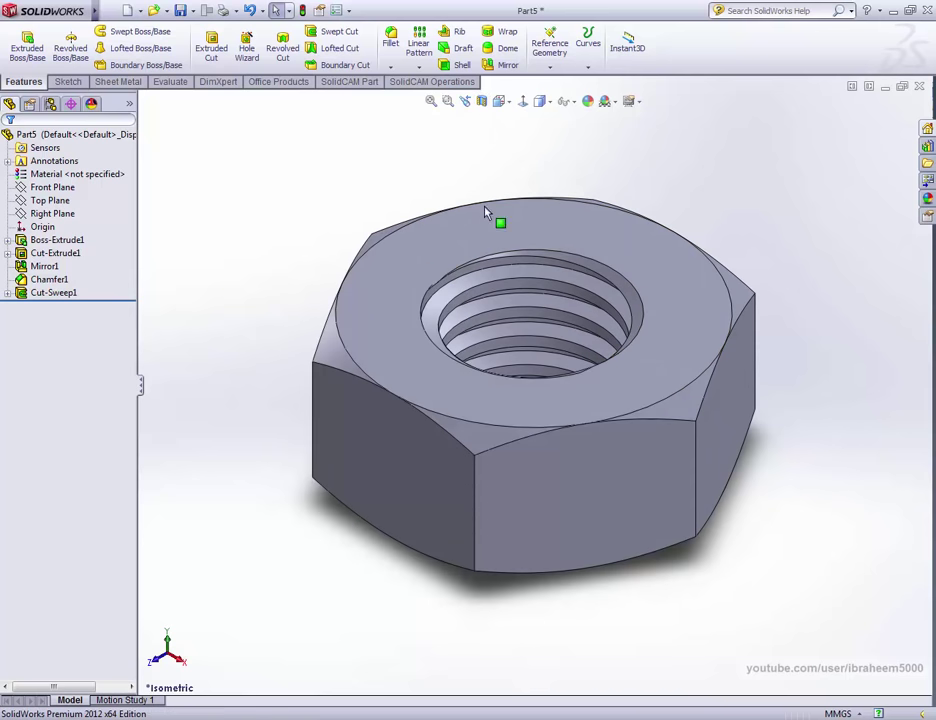